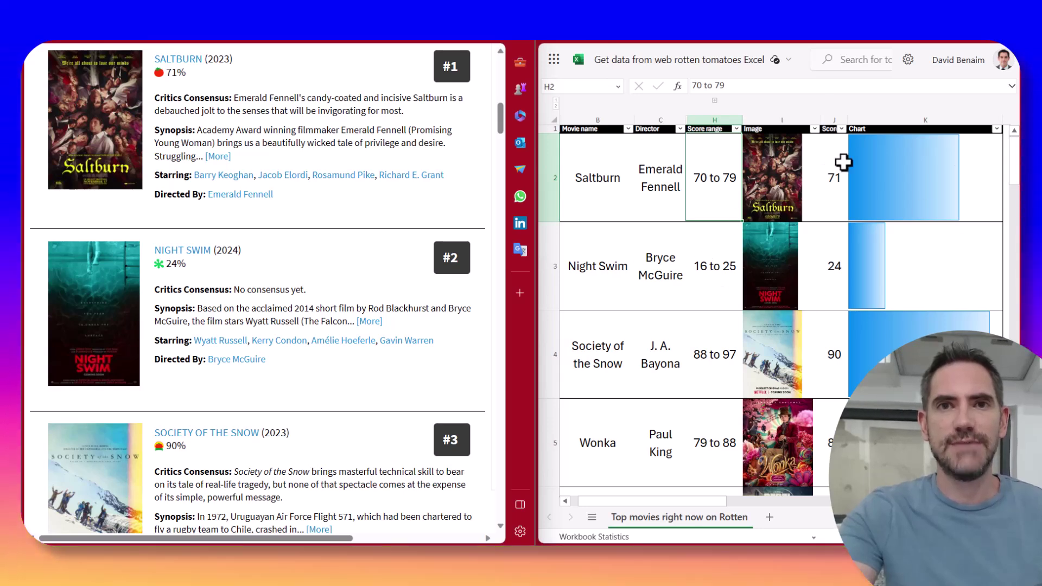
- Review the formulas behind the poster, chart bar, movie name, director and Score cells
click(802, 166)
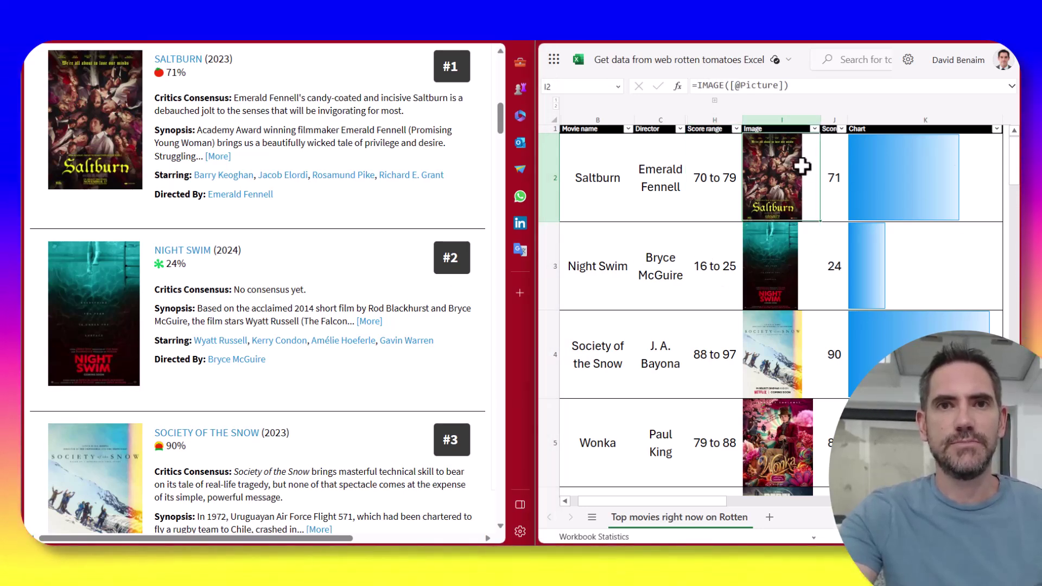
click(898, 163)
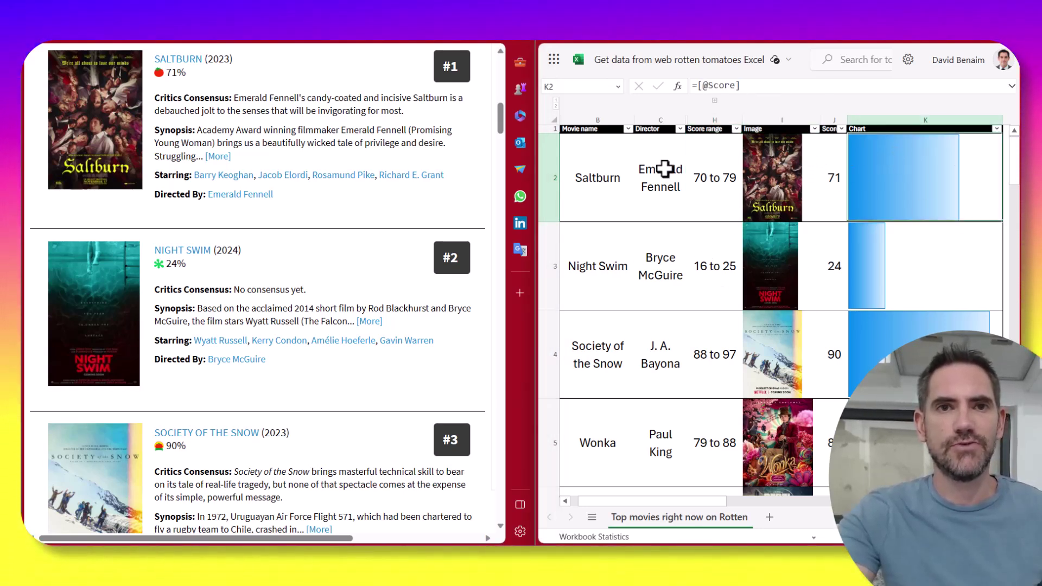
click(582, 179)
click(659, 191)
click(767, 181)
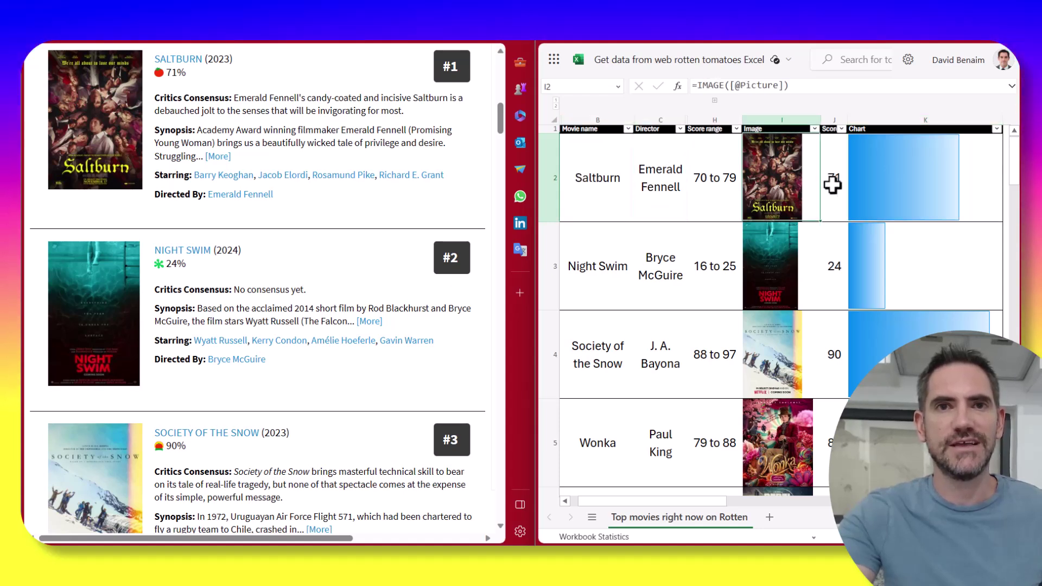
click(832, 184)
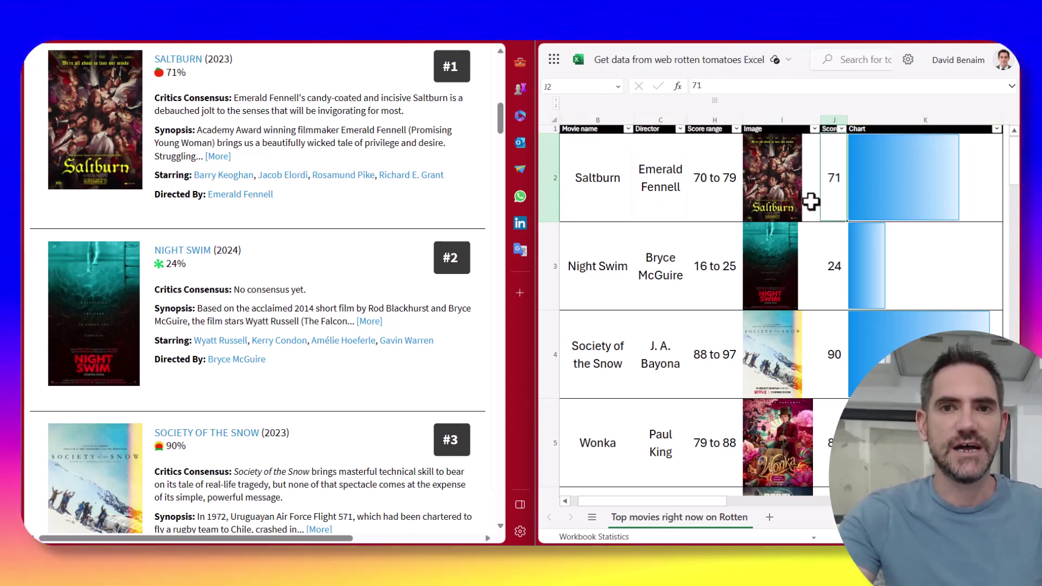
click(793, 205)
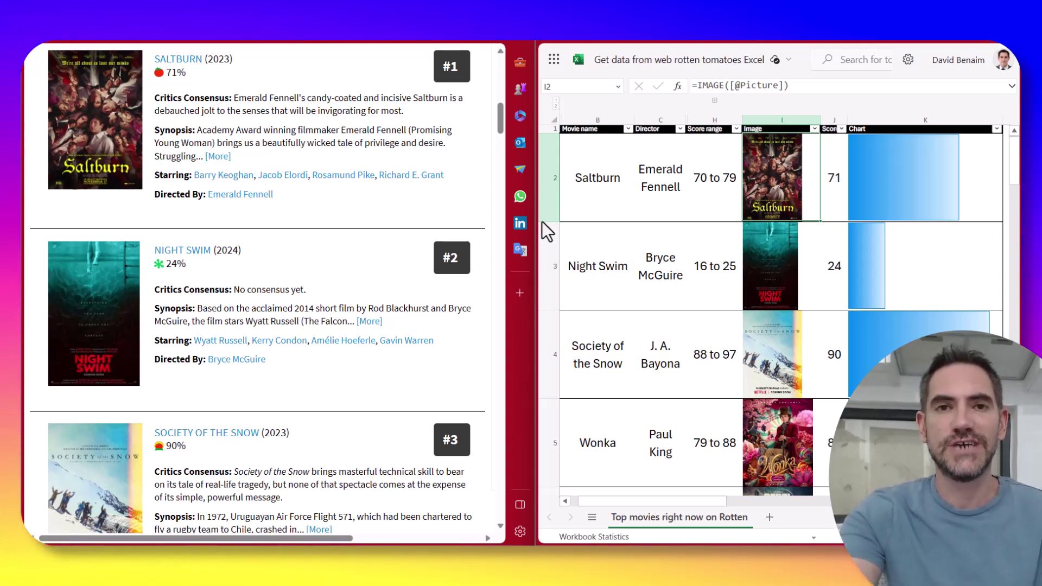
click(648, 212)
click(654, 268)
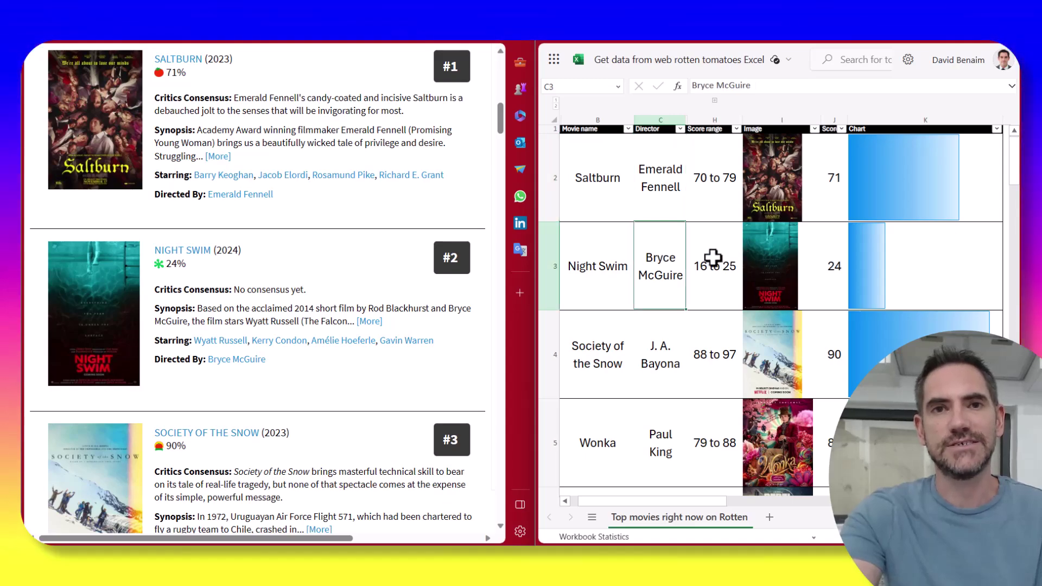
key(Up)
- Start a Data From Web import and paste the Rotten Tomatoes popular-movies URL copied from Edge
click(603, 168)
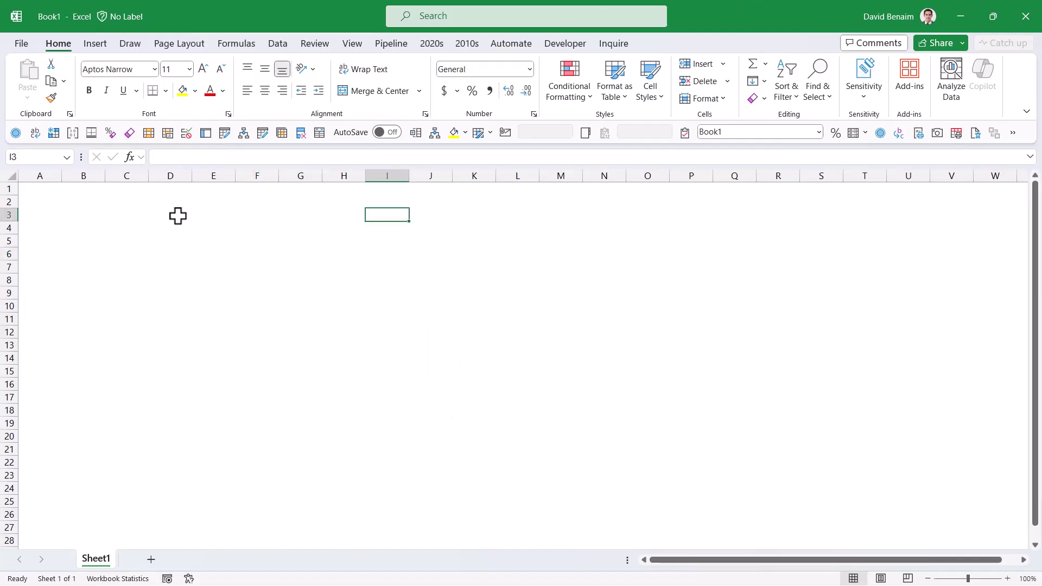
click(277, 43)
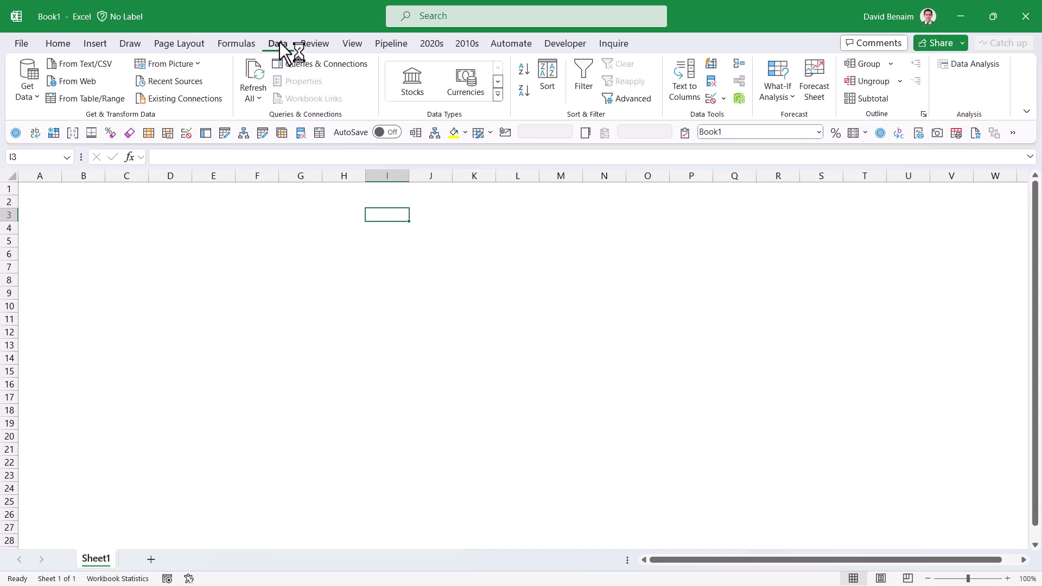
click(73, 82)
key(alt+Tab)
right_click(171, 34)
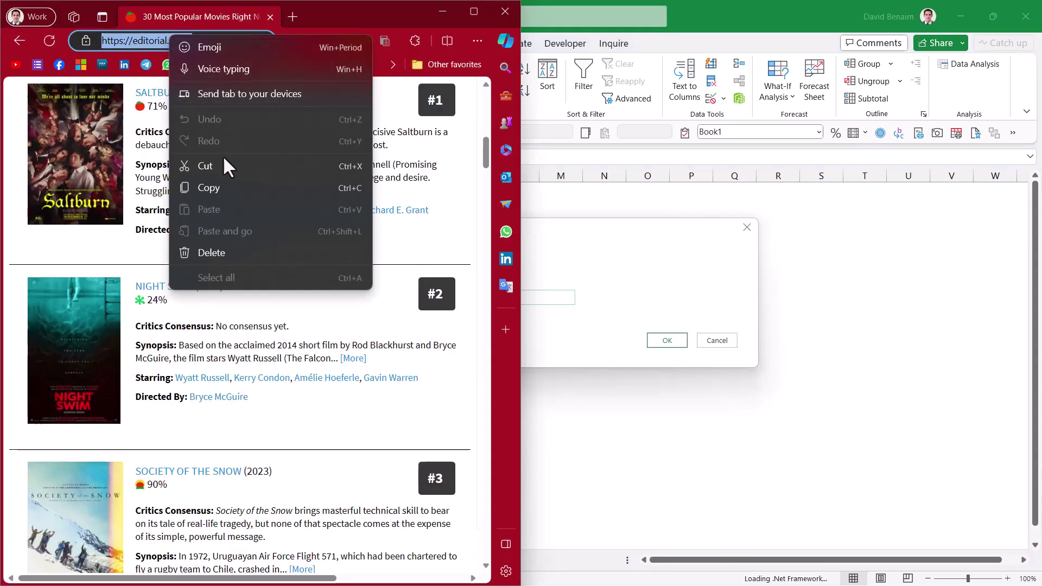
click(237, 186)
click(660, 242)
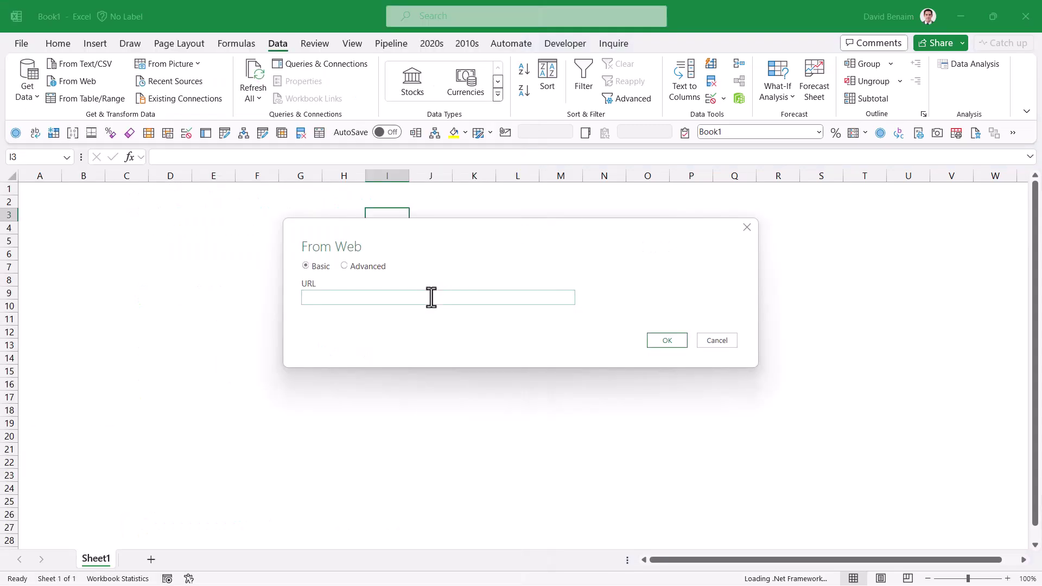
key(ctrl+v)
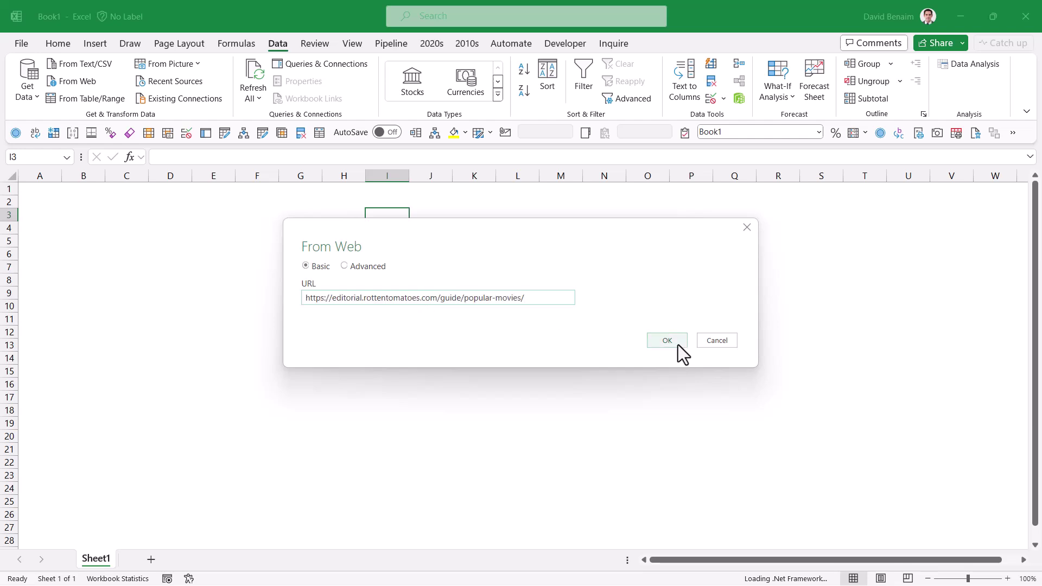
- Load the page, preview Table 1 in the Navigator, then choose Add Table Using Examples
click(678, 344)
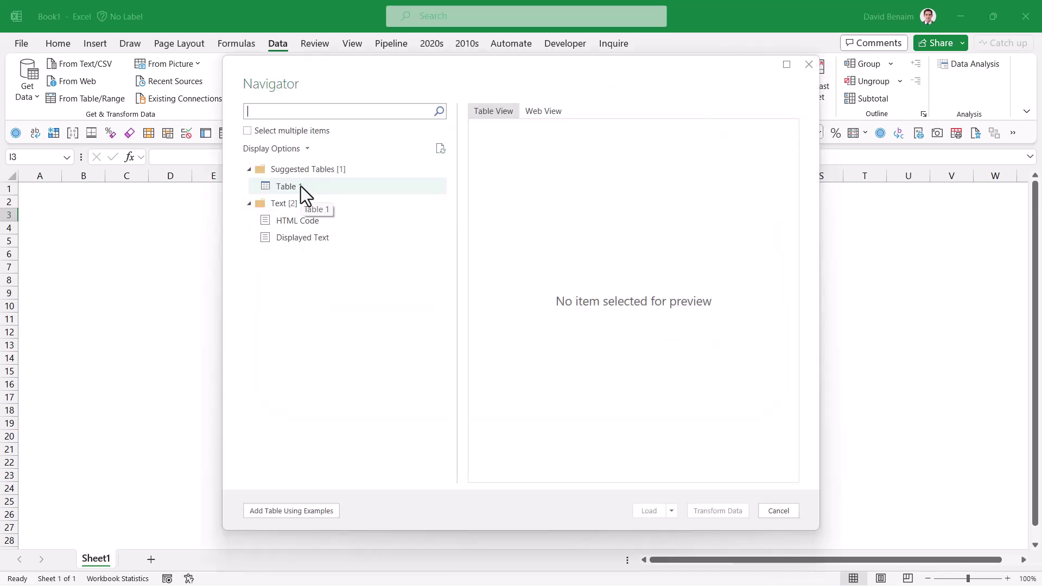
click(301, 187)
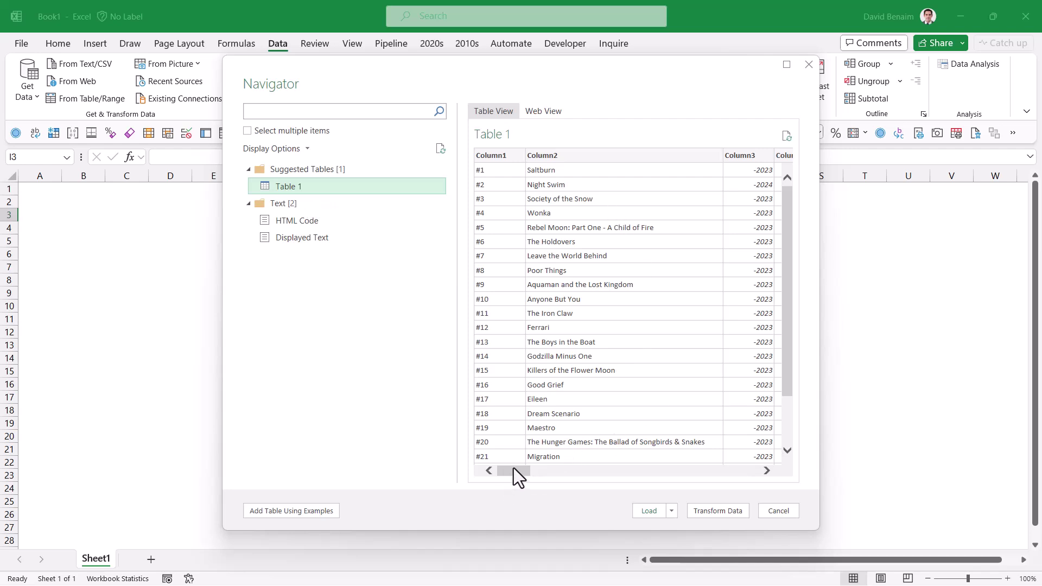
drag(514, 468, 496, 463)
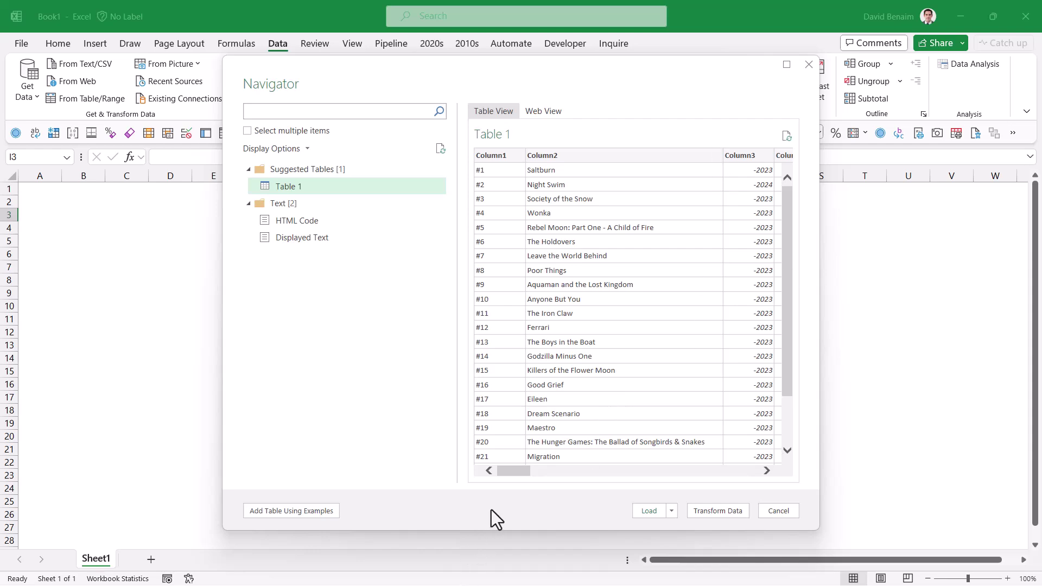
mouse_move(508, 471)
mouse_down()
mouse_move(549, 472)
mouse_move(491, 473)
mouse_up()
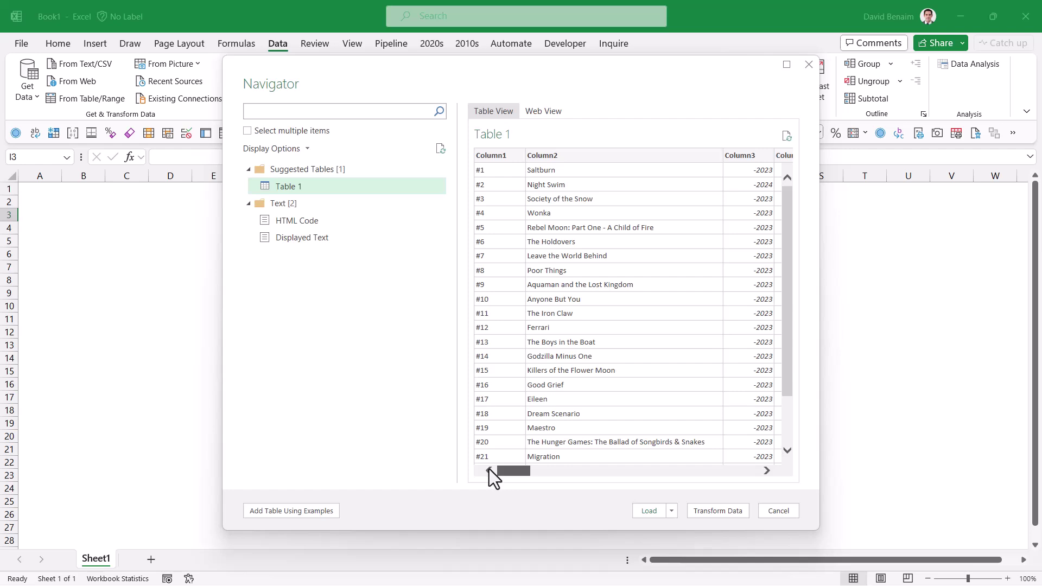
click(292, 513)
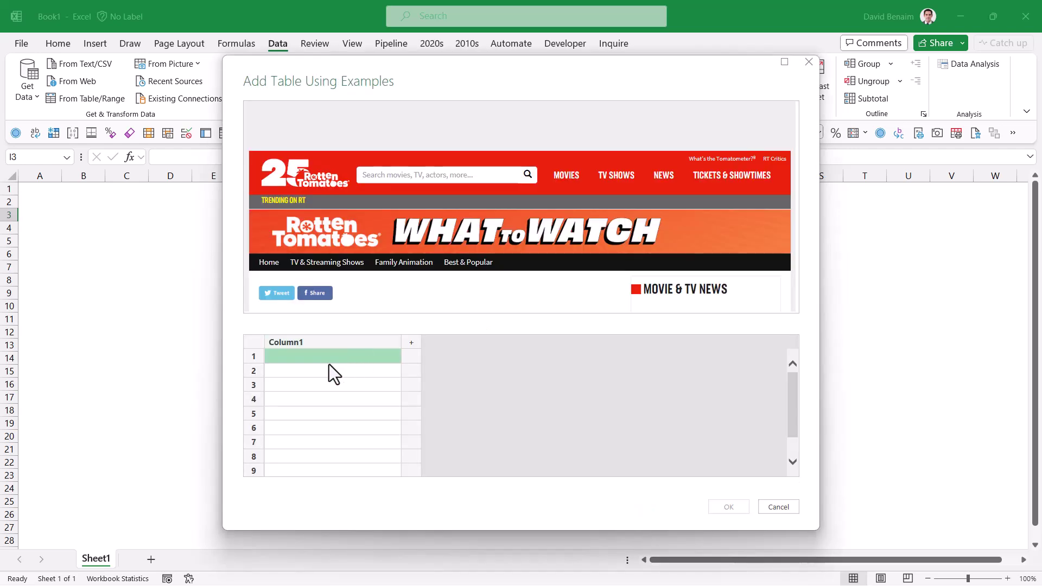
- Enter Saltburn as the first-row example so the column fills with every film title
scroll(470, 215, down, 10)
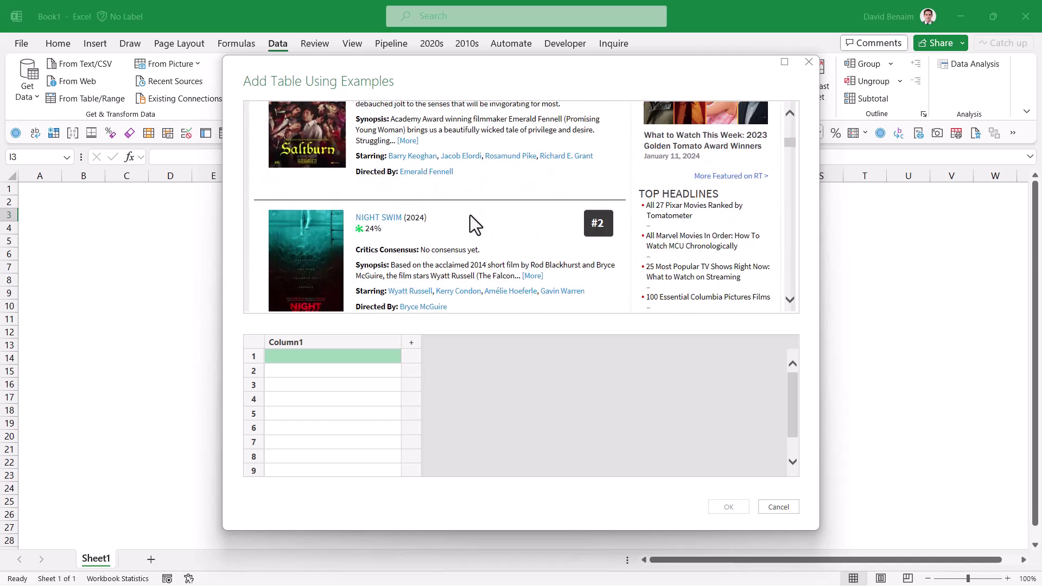
click(789, 110)
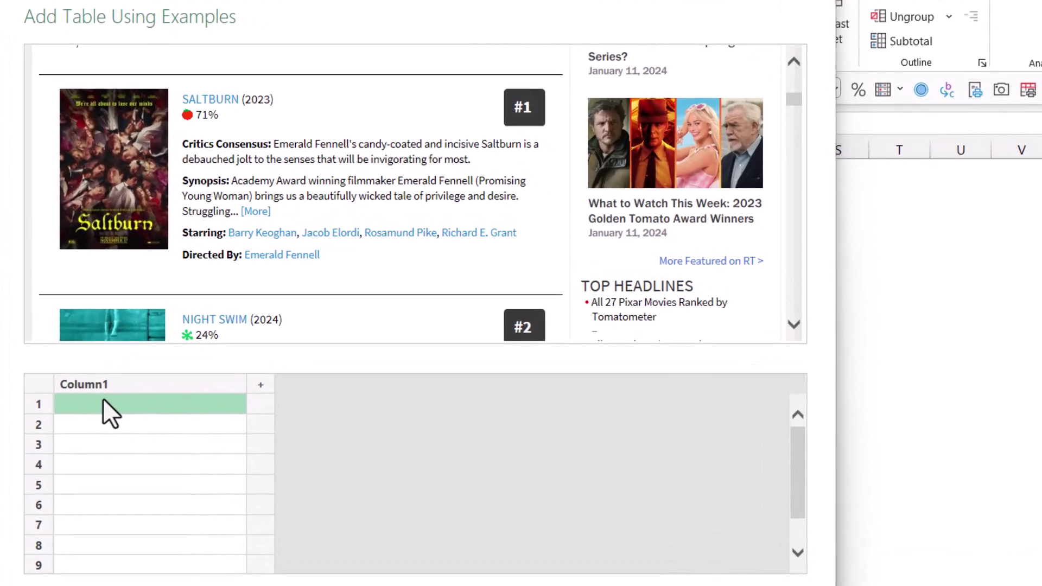
text(S)
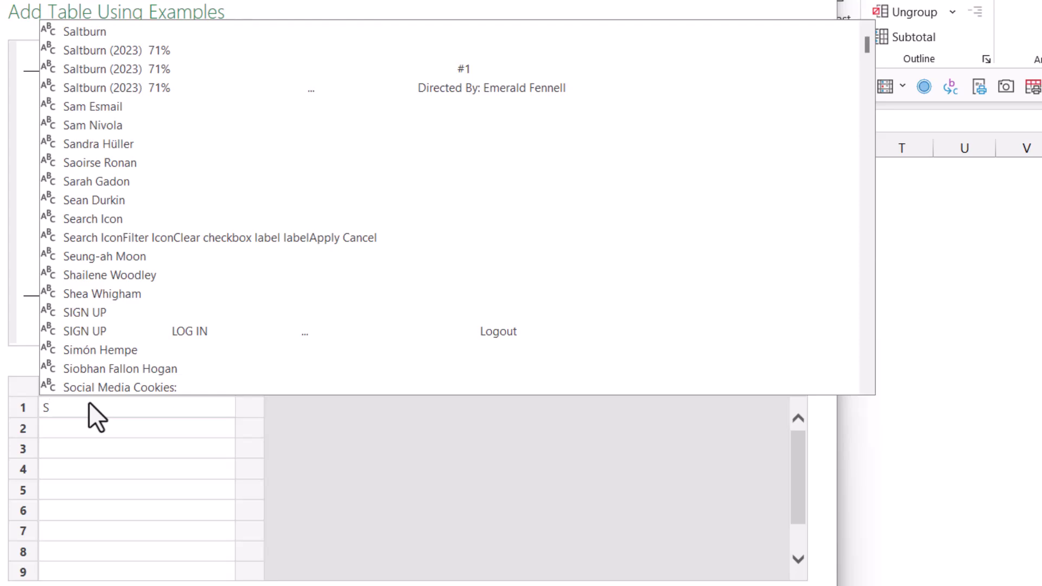
text(alt)
key(Escape)
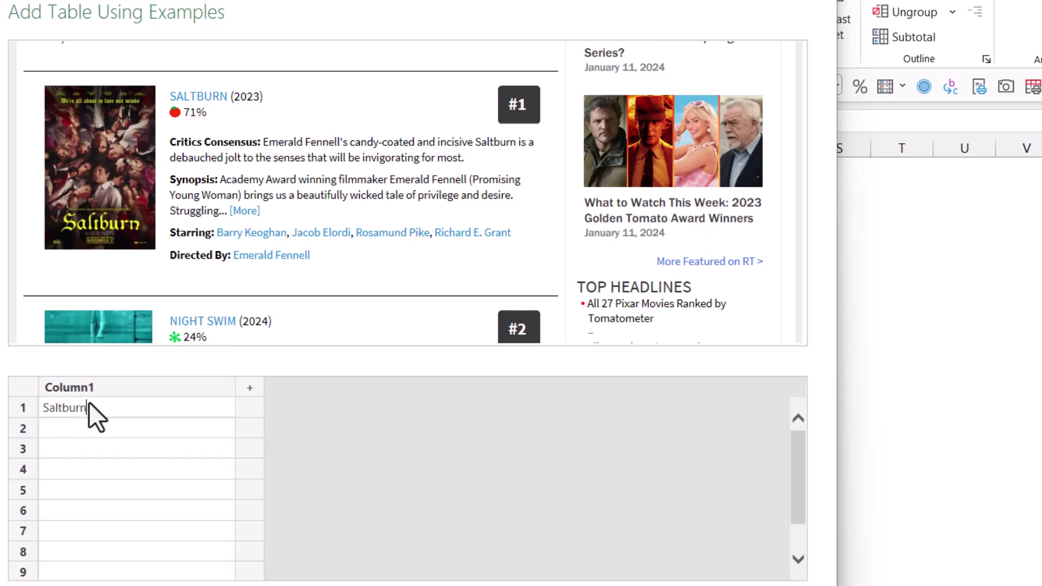
text(burn)
key(Return)
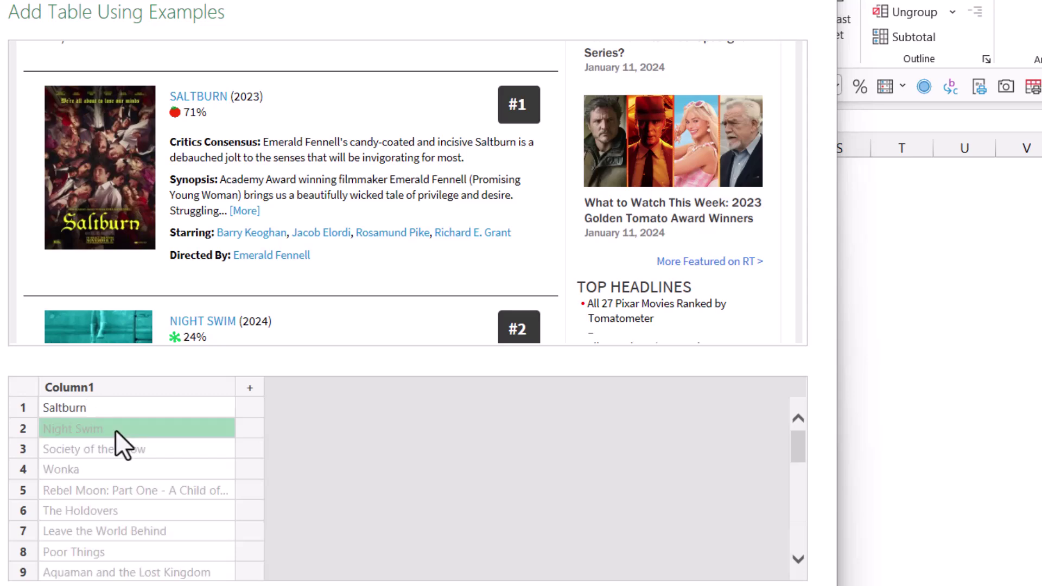
click(113, 455)
scroll(214, 234, down, 4)
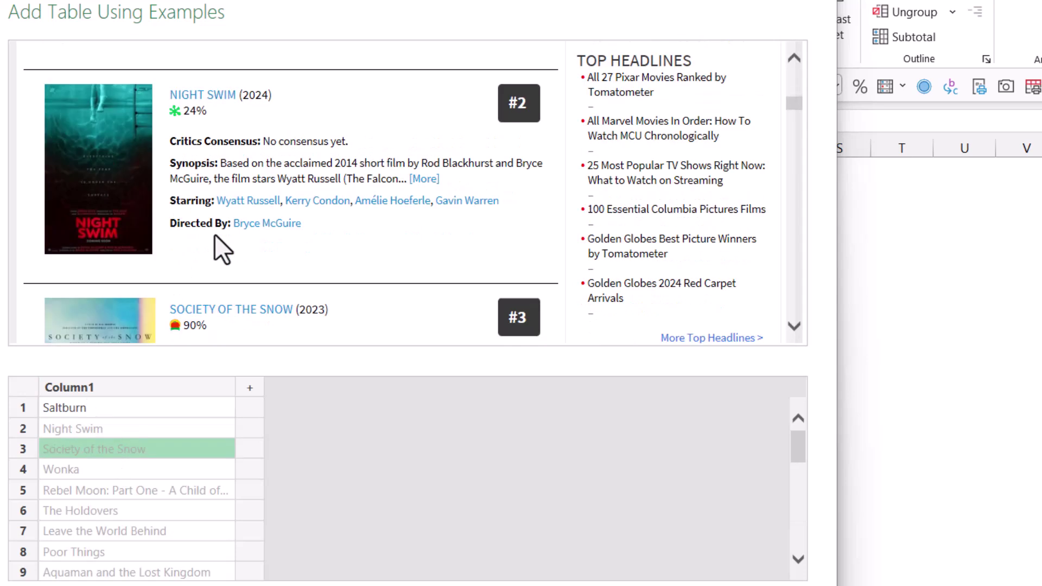
scroll(214, 234, up, 4)
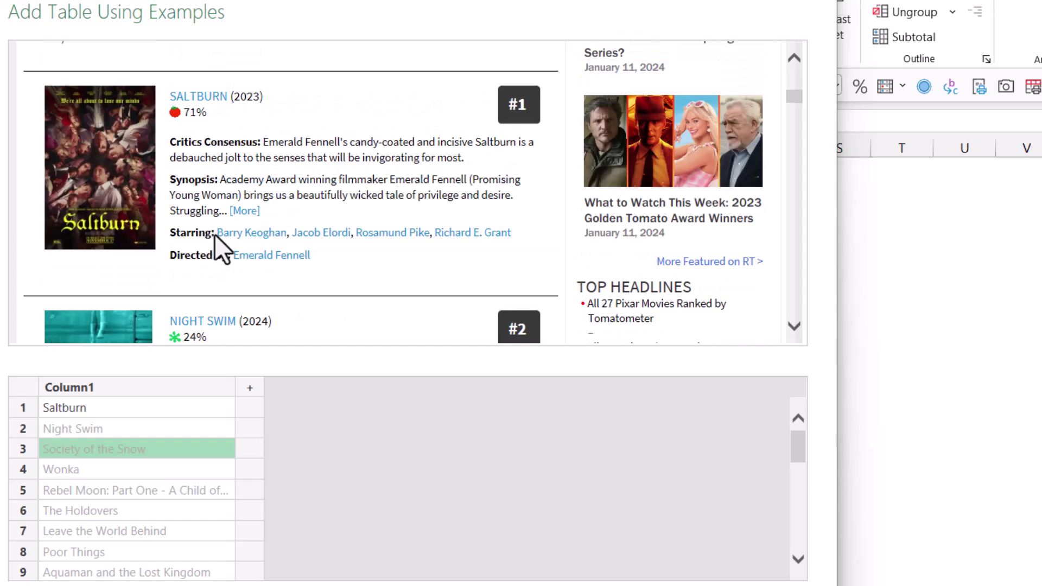
- Rename the first column's header to Movie name
click(183, 385)
text(ovie name)
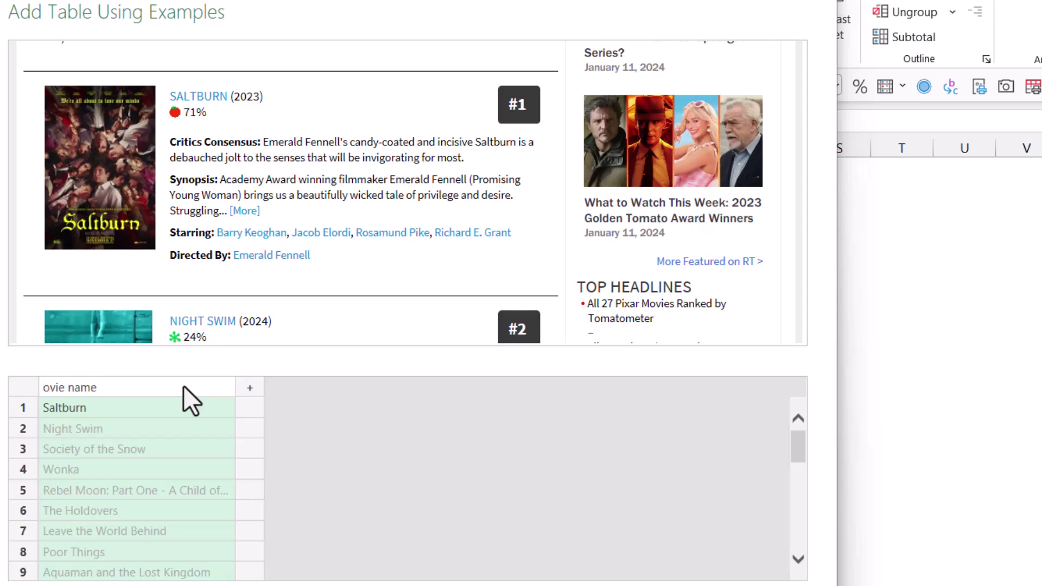
key(Return)
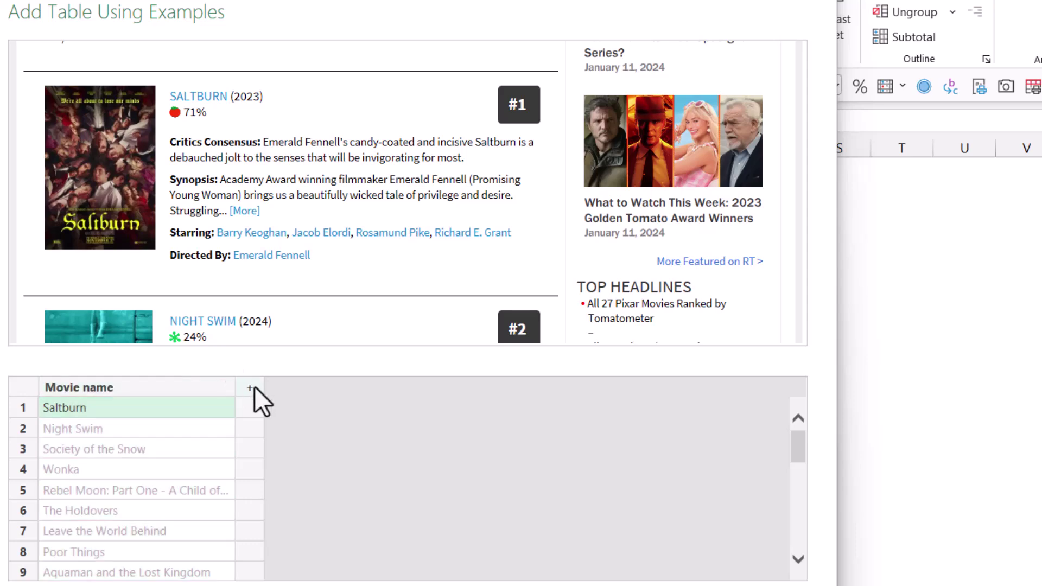
- Add a score column from the example 71% and a rank column from #1
click(253, 387)
click(310, 407)
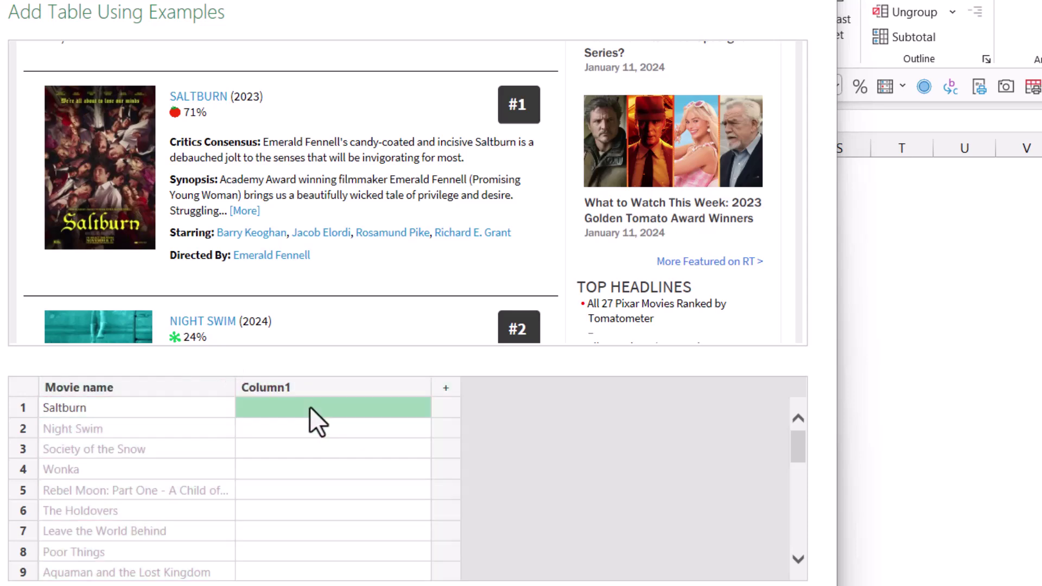
text(71)
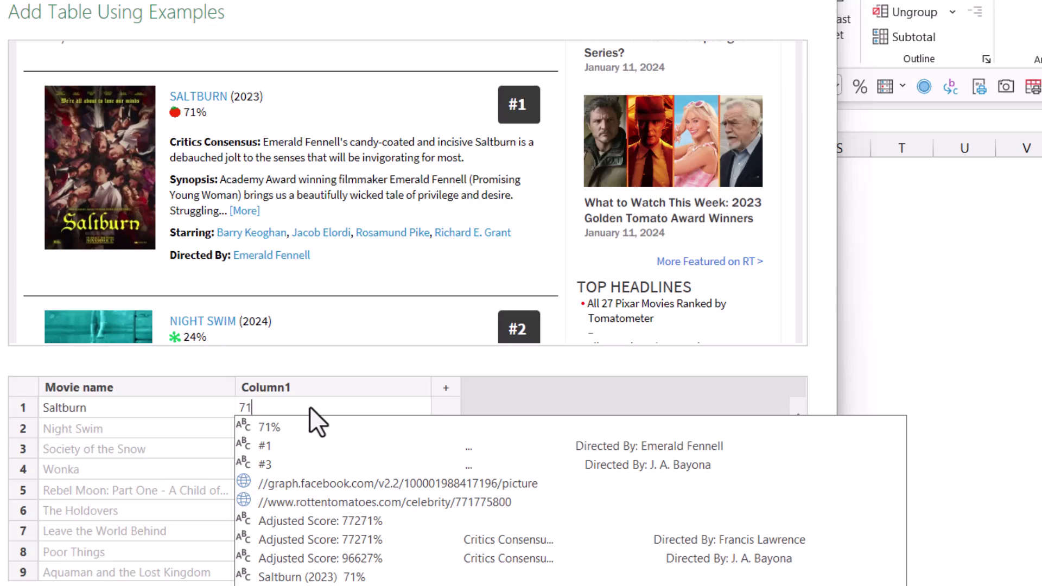
text(%)
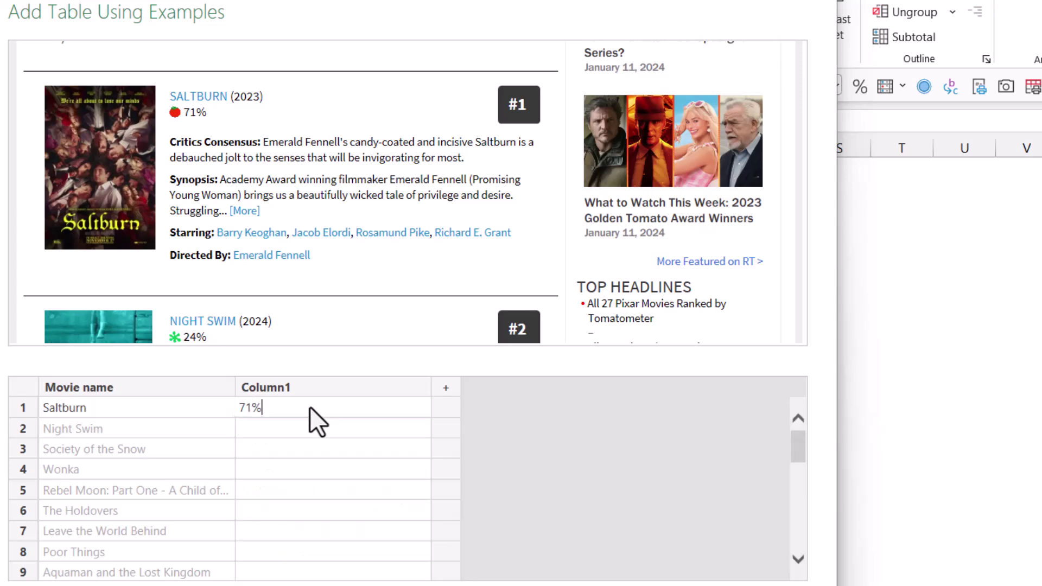
key(Return)
click(444, 406)
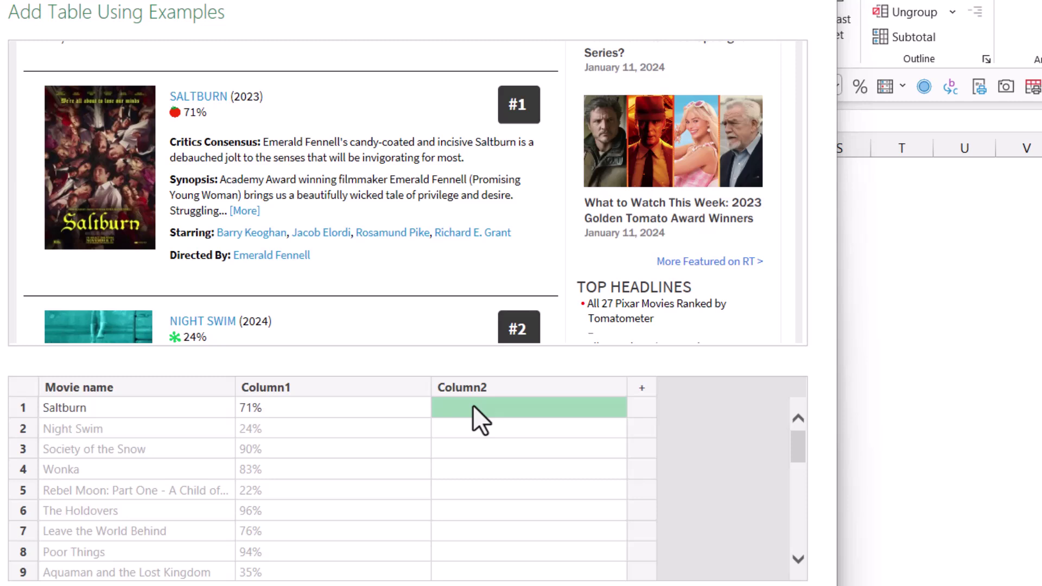
text(#1)
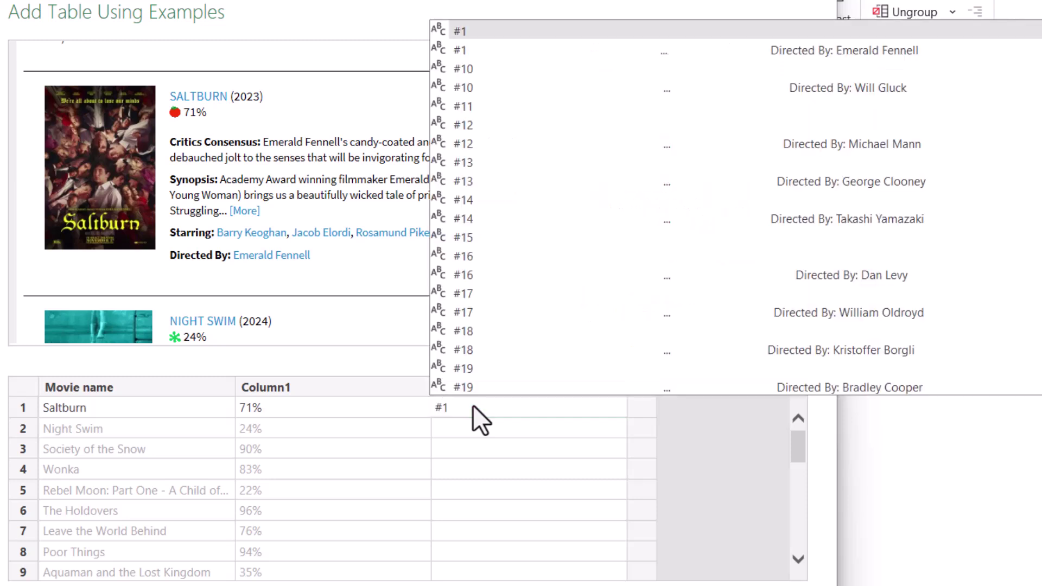
key(Escape)
key(Return)
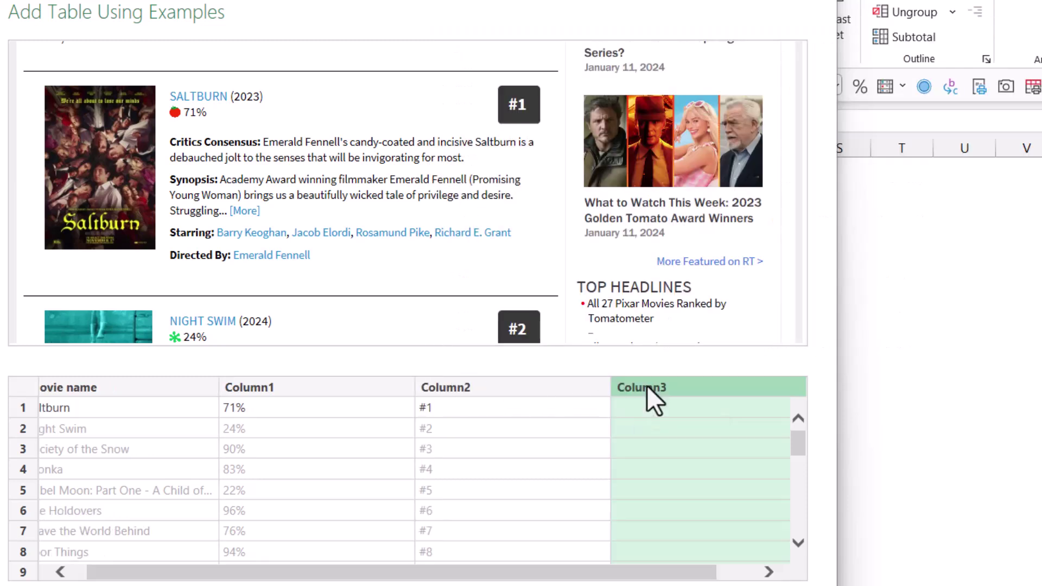
- Add a director column filled from the example Emerald Fennell
click(644, 405)
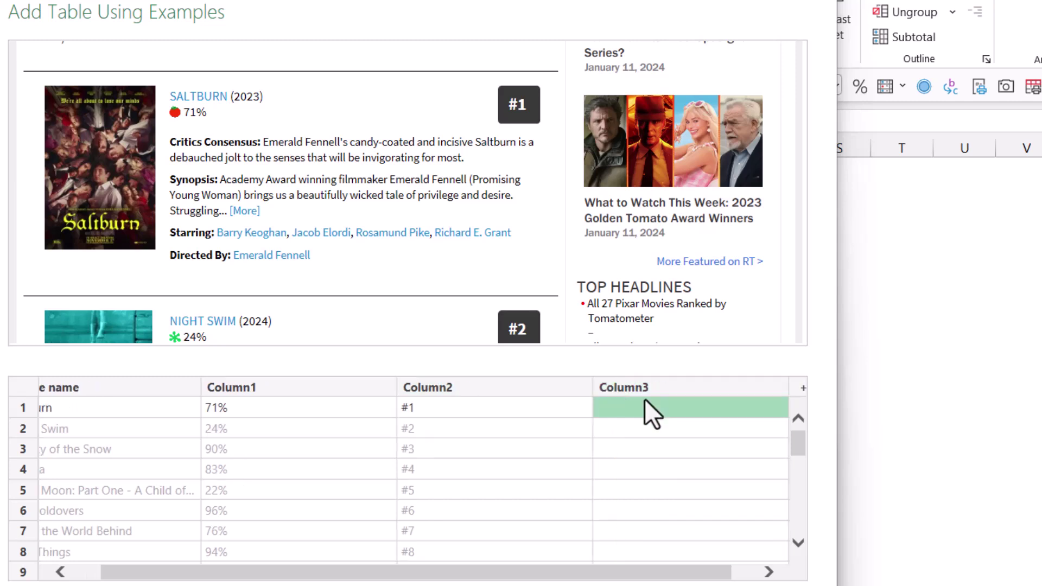
text(emera)
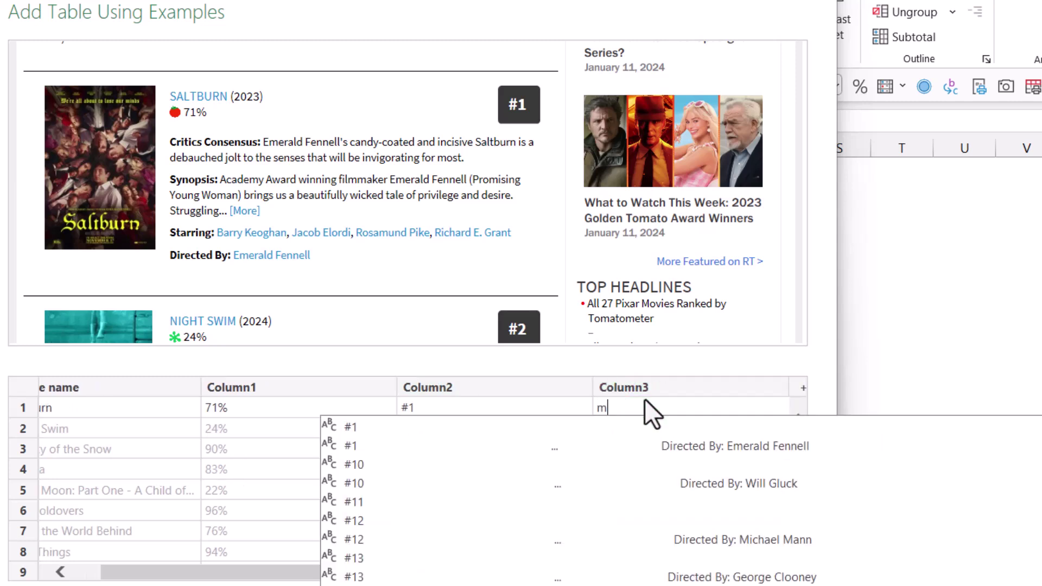
key(Down)
key(Return)
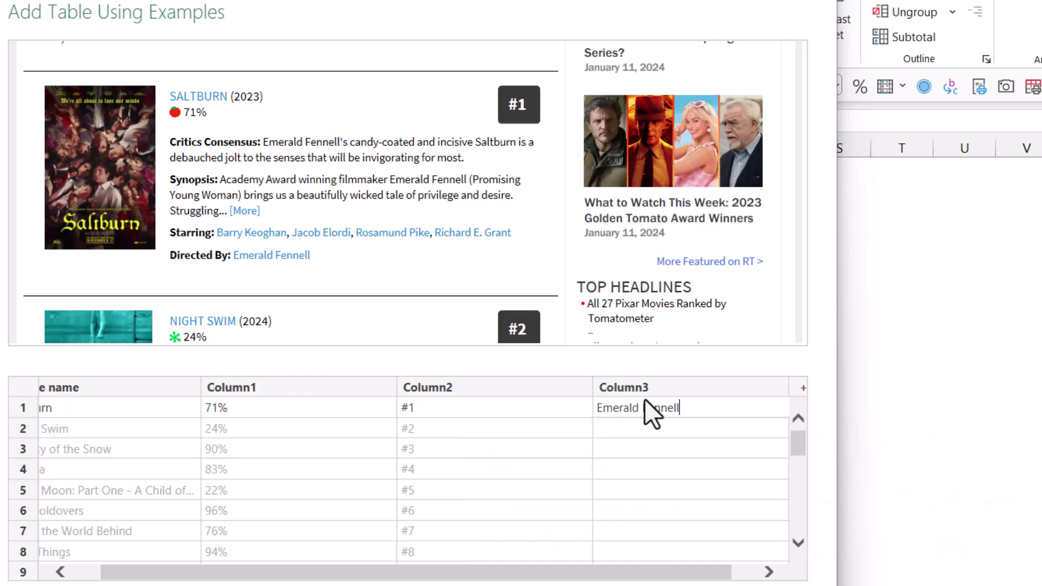
key(Return)
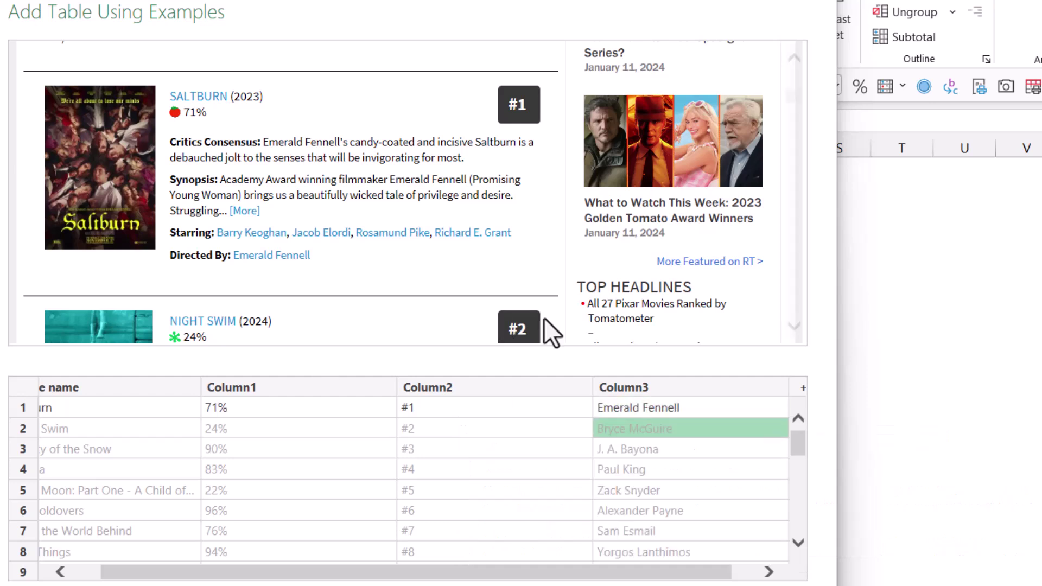
click(766, 573)
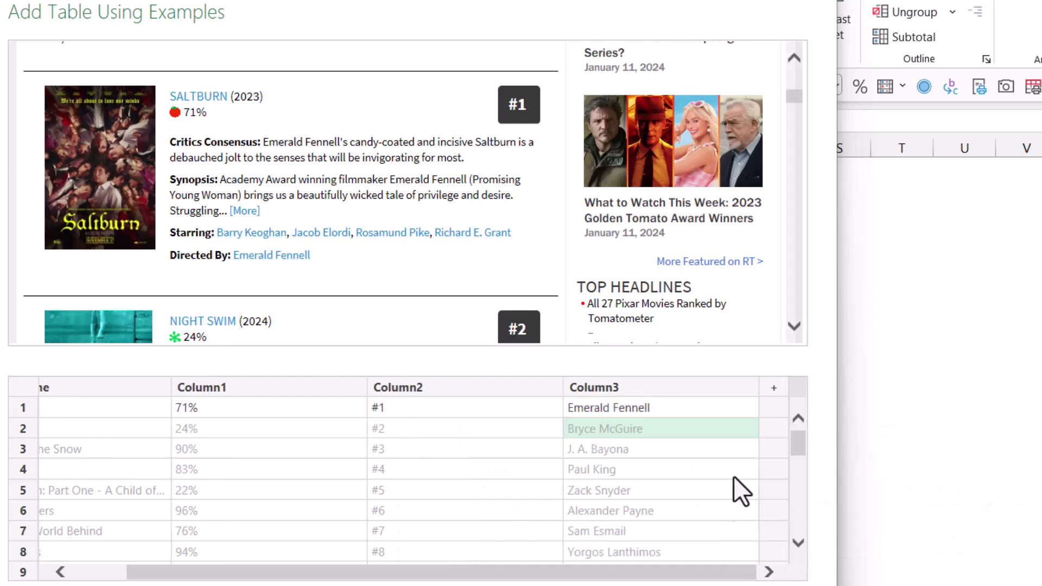
- Add a starring column using Saltburn's starring cast suggestion as the example
click(780, 384)
click(727, 406)
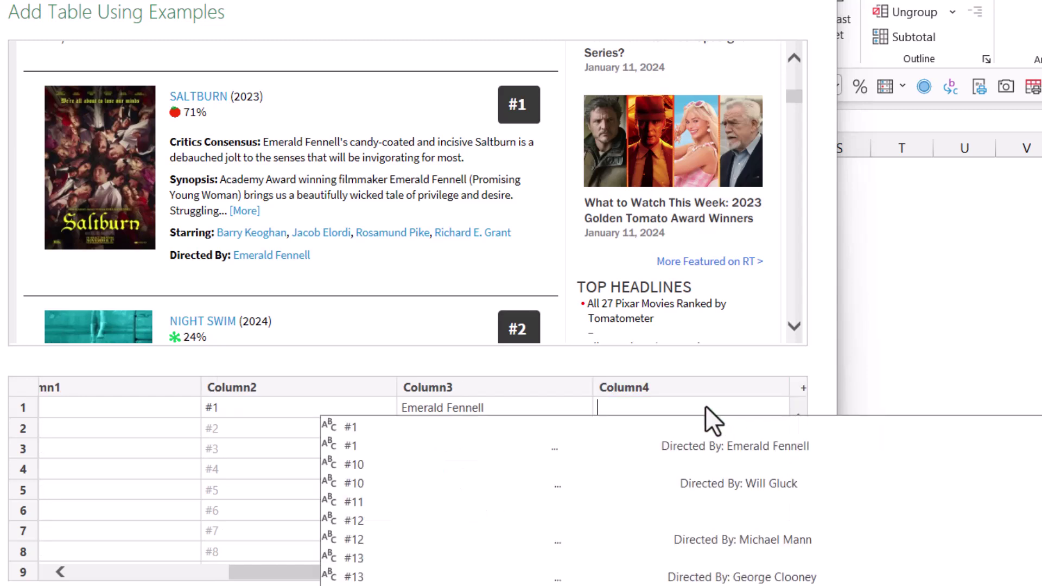
key(Escape)
text(Starr)
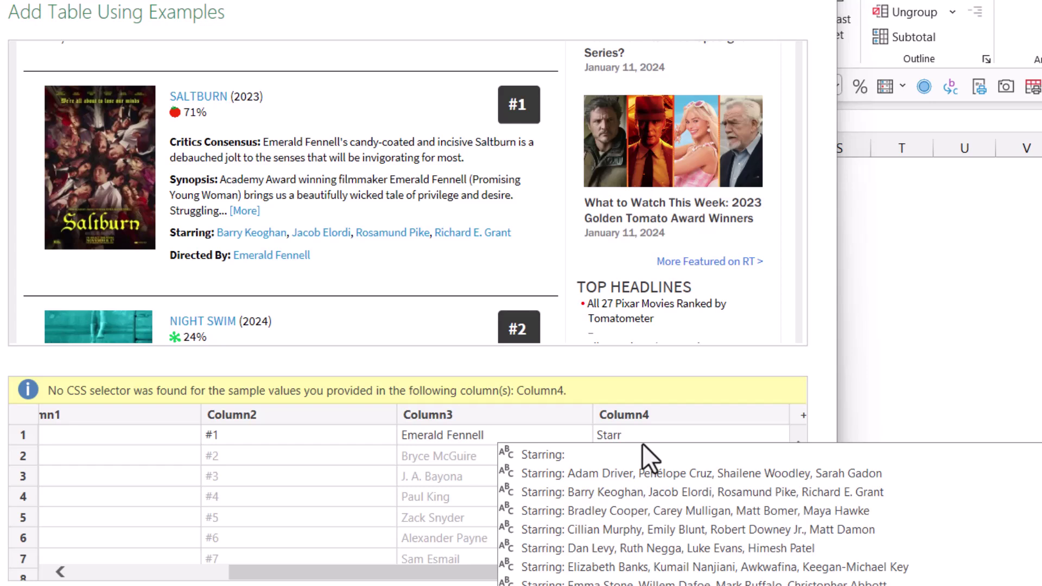
key(Down)
key(Down)
key(Down)
key(Return)
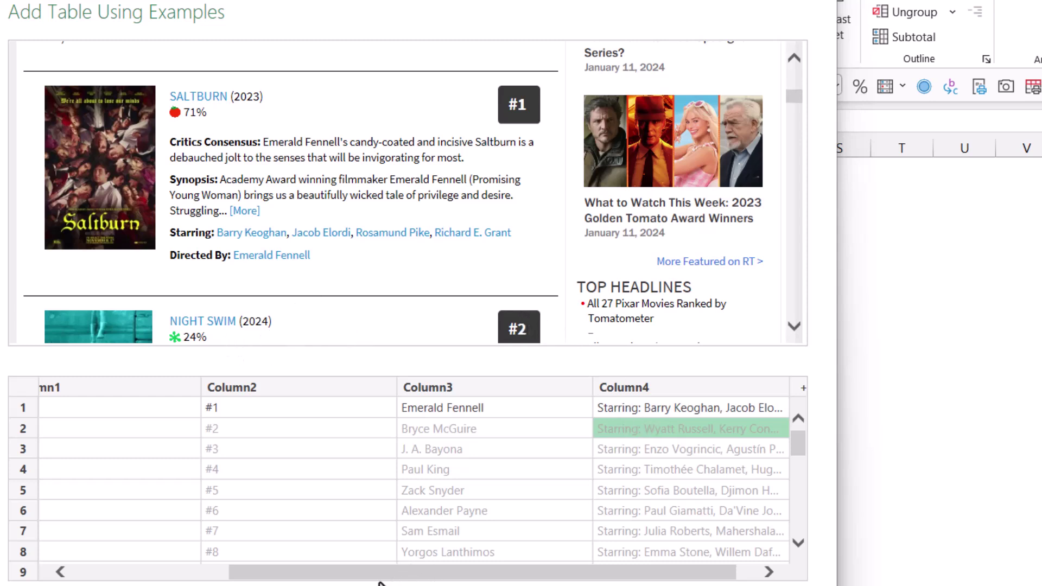
scroll(380, 576, right, 2)
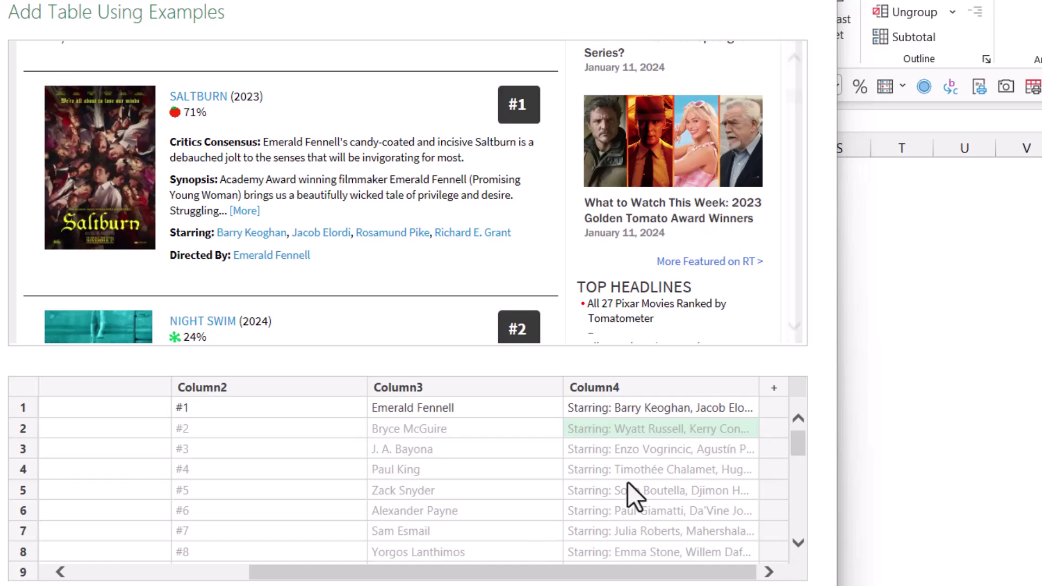
click(774, 387)
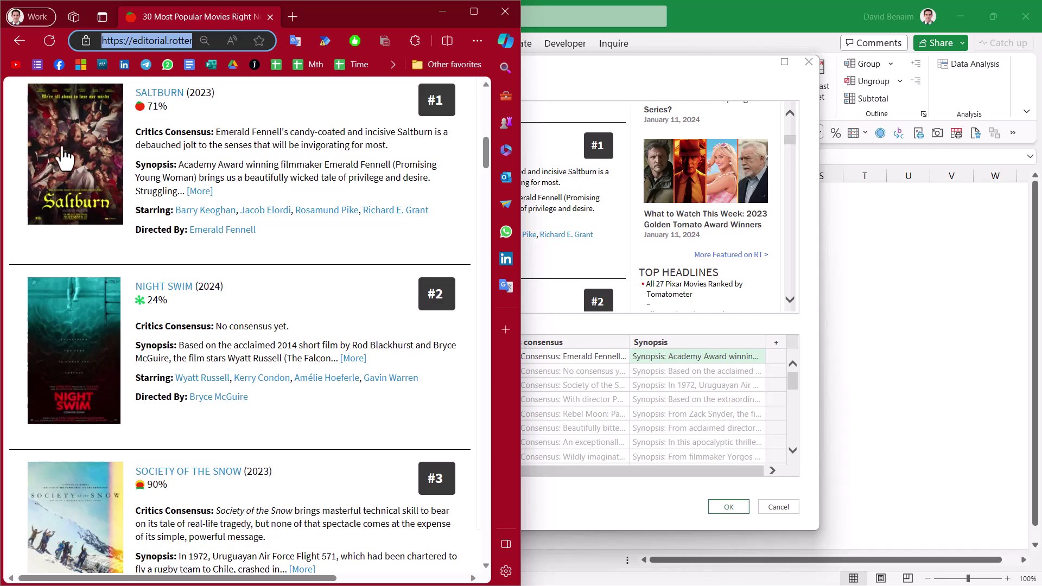
- Copy the Saltburn poster's image link in Edge and paste it into a new column's first cell
right_click(76, 131)
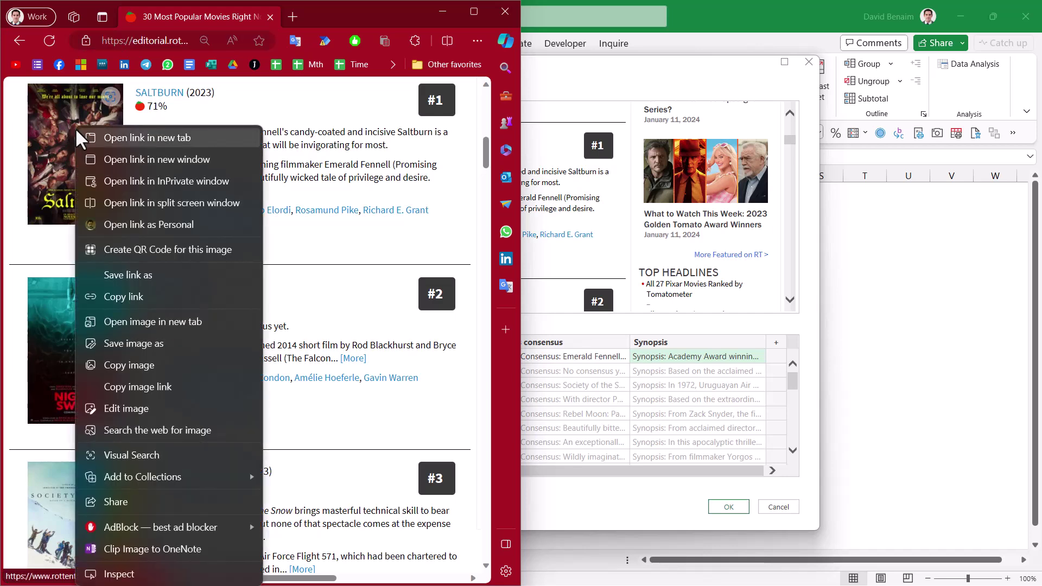
click(139, 389)
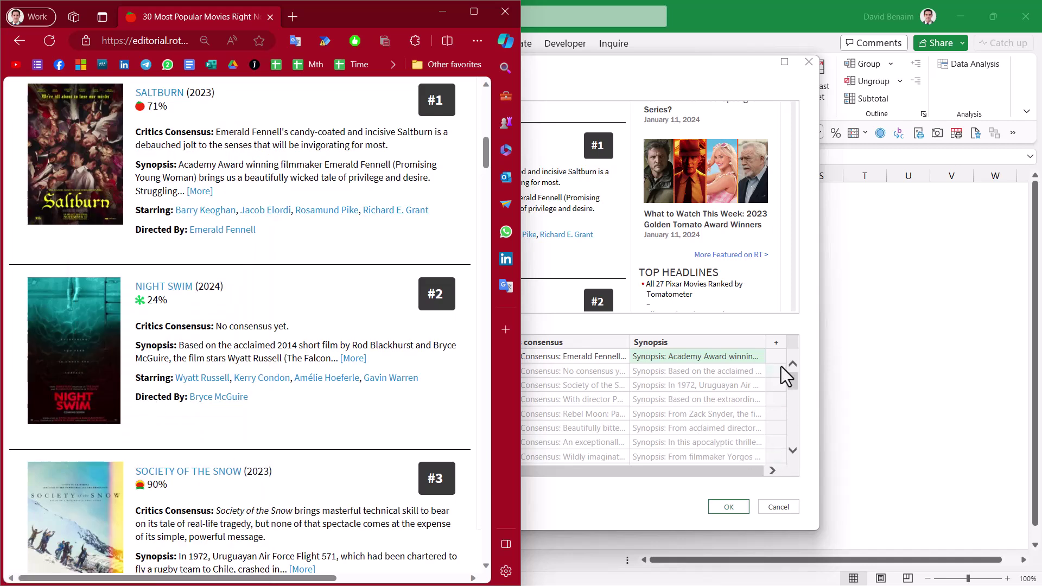
click(777, 347)
click(778, 347)
click(734, 357)
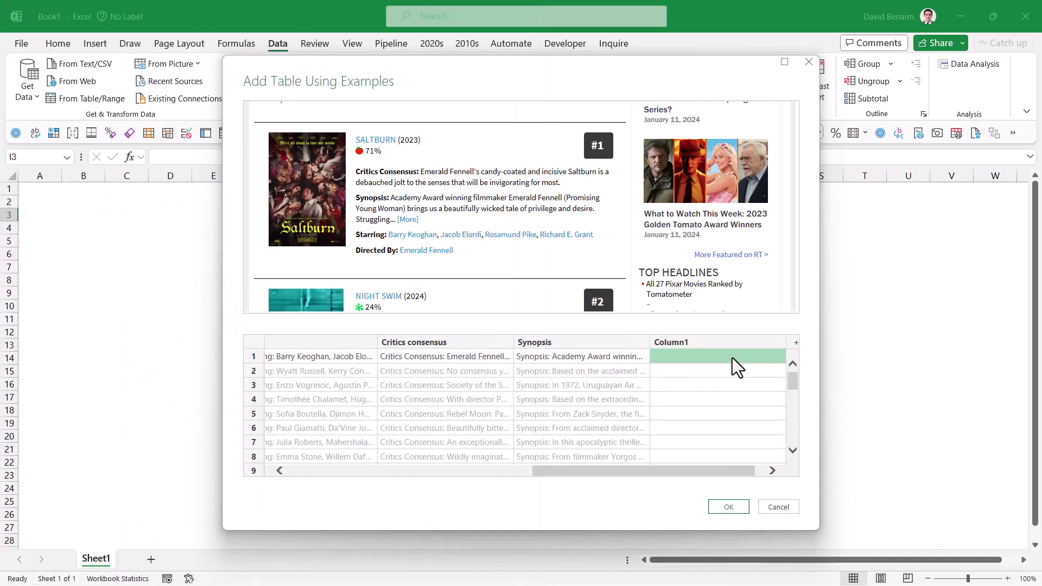
right_click(732, 357)
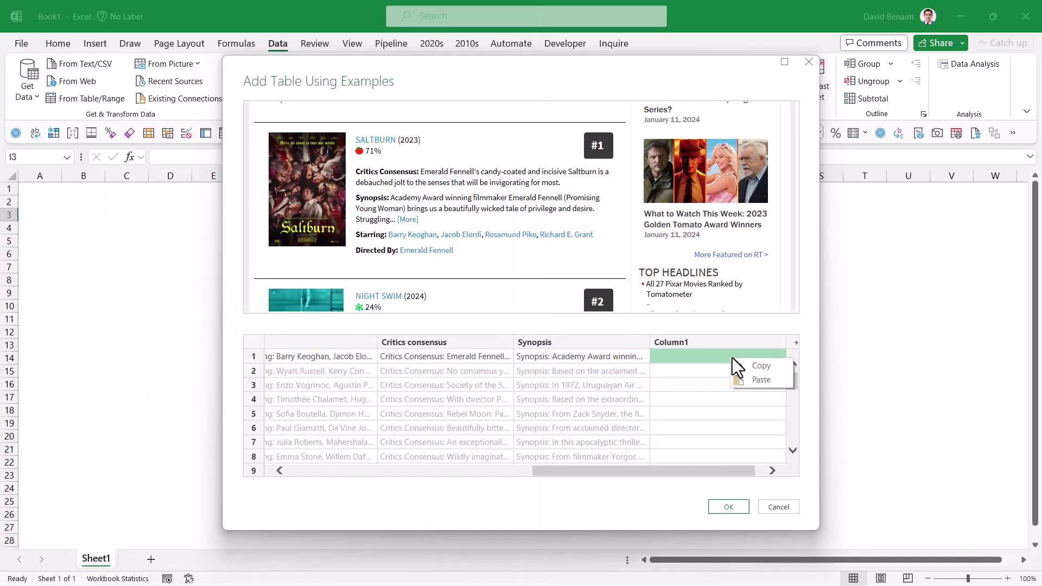
click(763, 379)
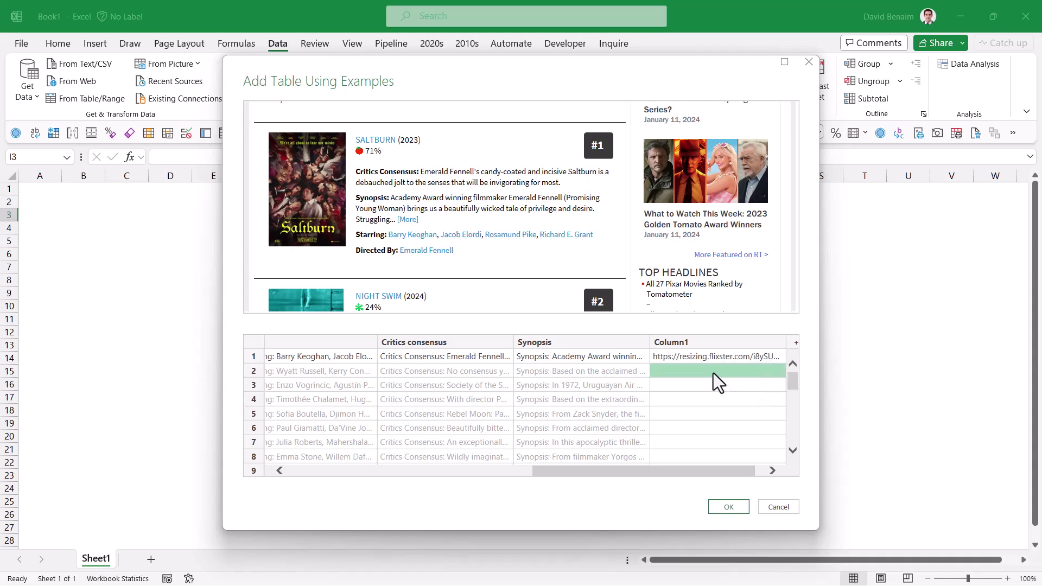
- Copy the Night Swim poster's image link and paste it into row 2 to fill the column
key(alt+Tab)
right_click(108, 353)
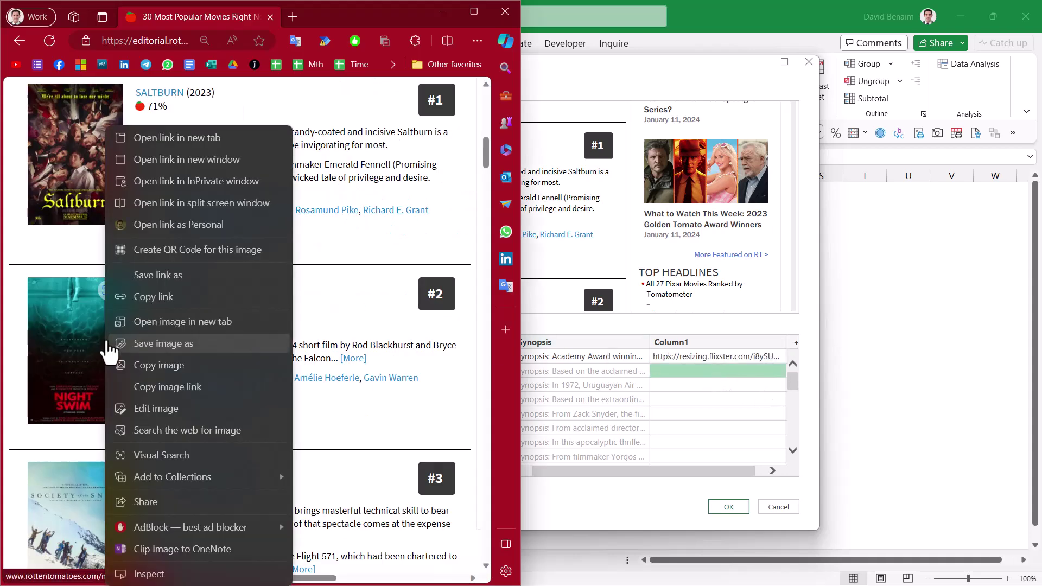
click(201, 366)
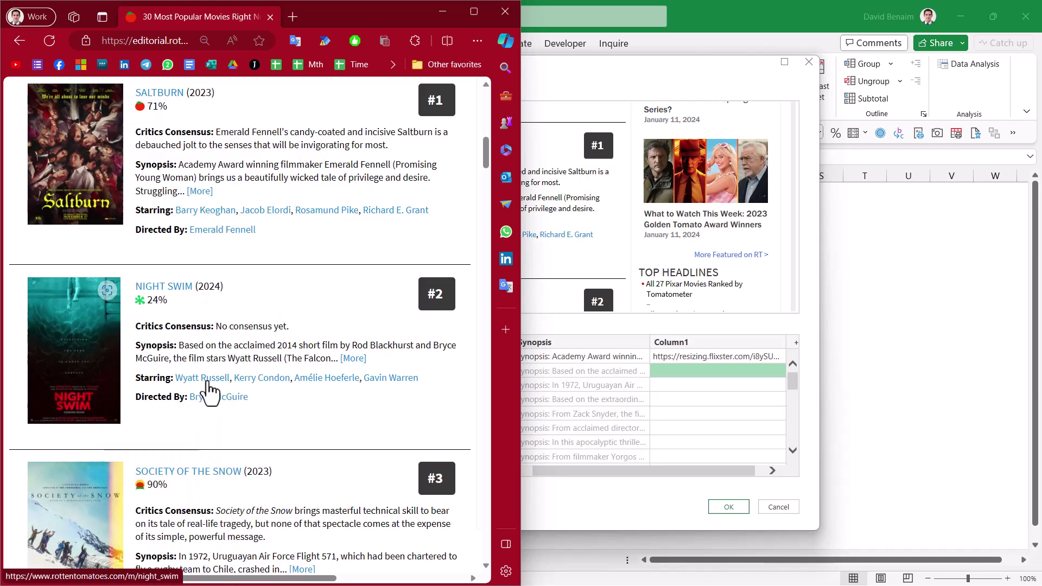
click(695, 373)
key(ctrl+v)
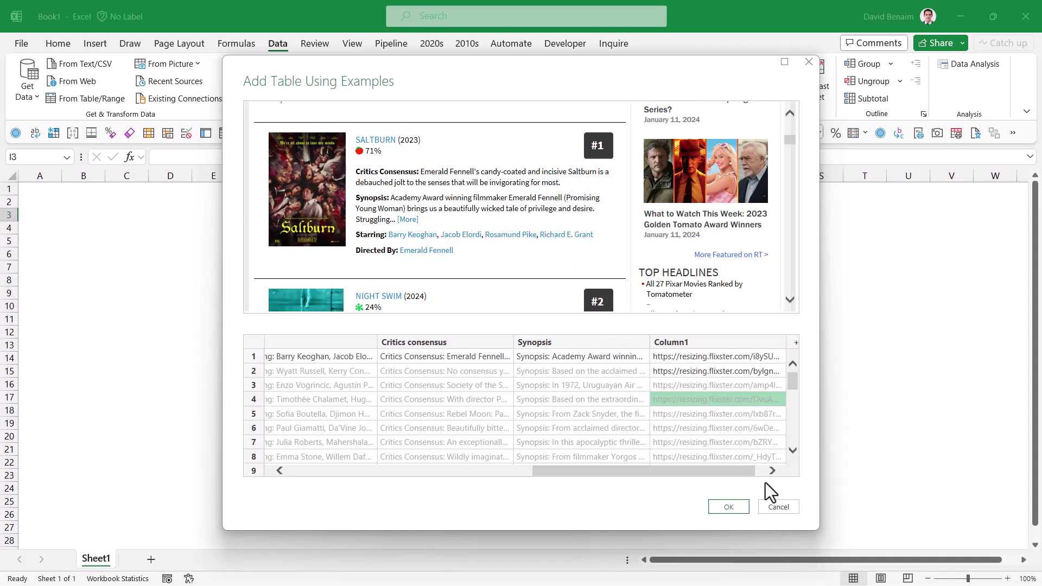
scroll(760, 471, right, 2)
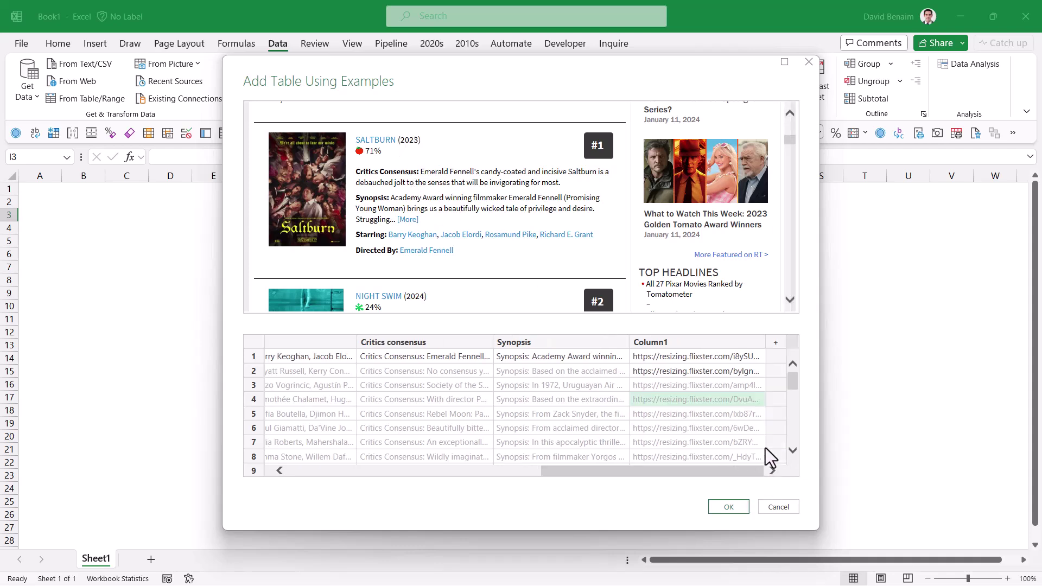
- Add a new column using the suggestion Saltburn (2023) 71% as its example
click(776, 345)
click(730, 359)
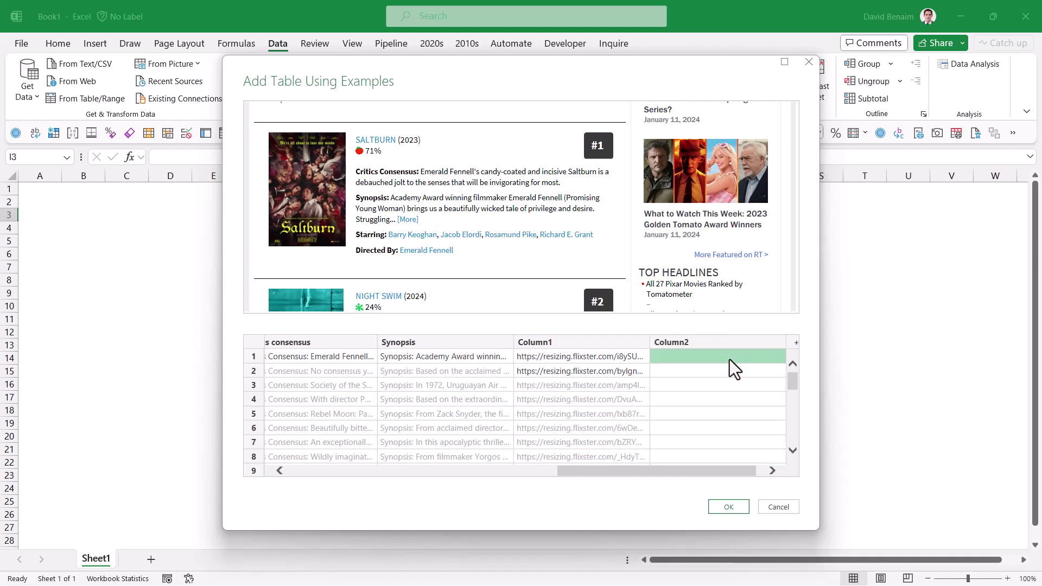
text(Saltbu)
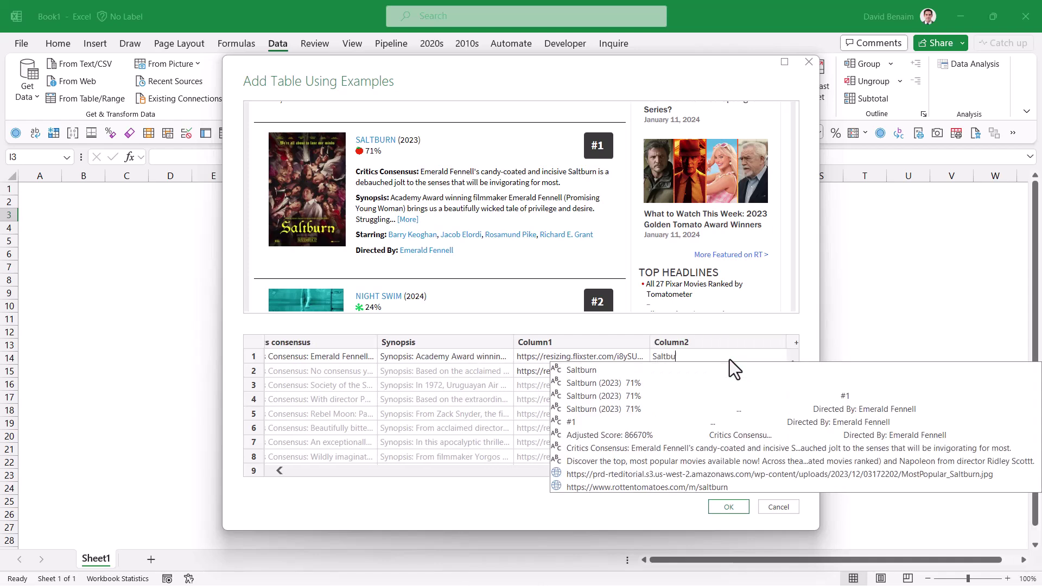
key(Down)
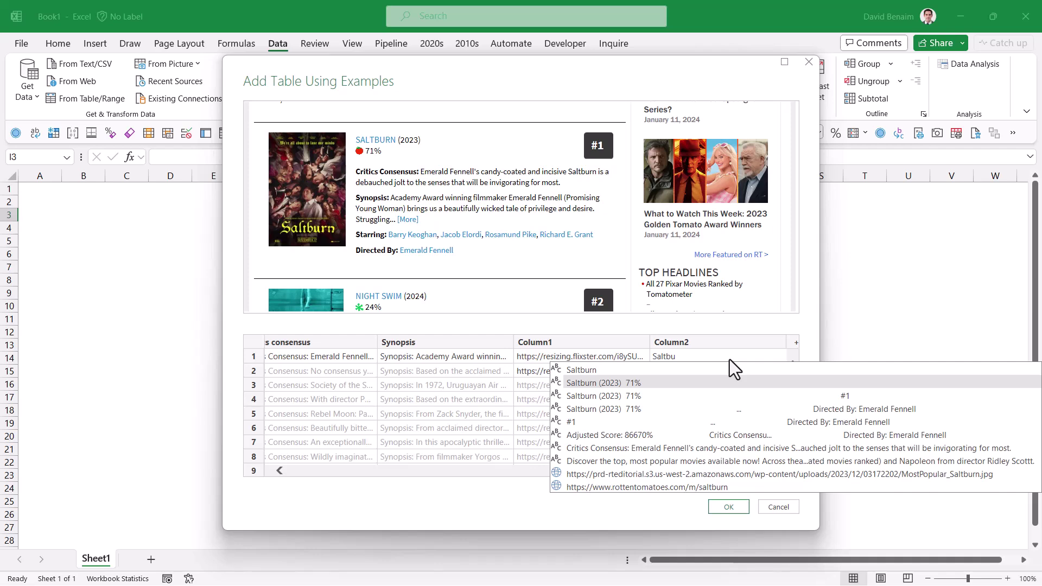
key(Escape)
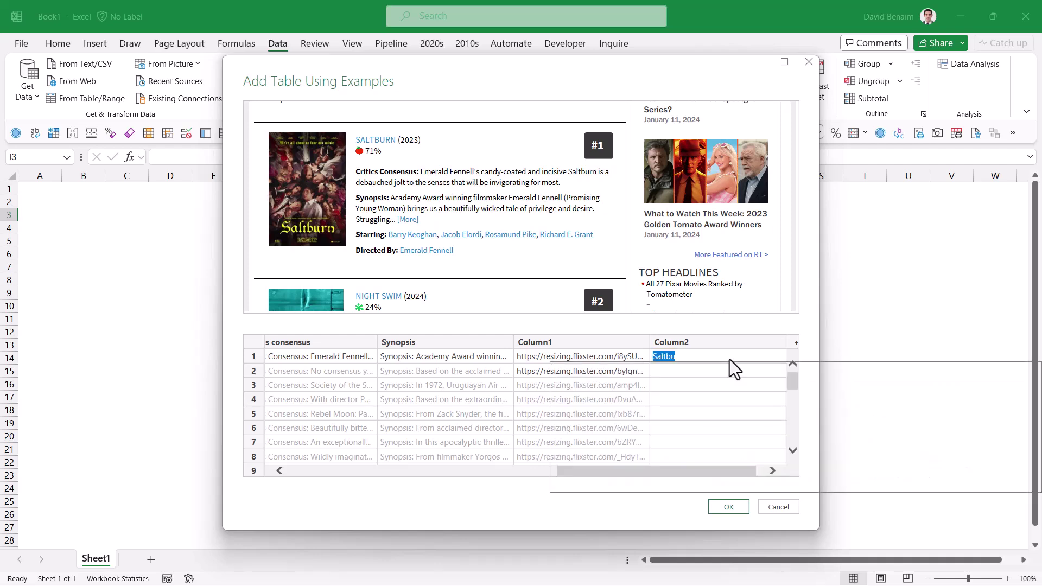
text(2023)
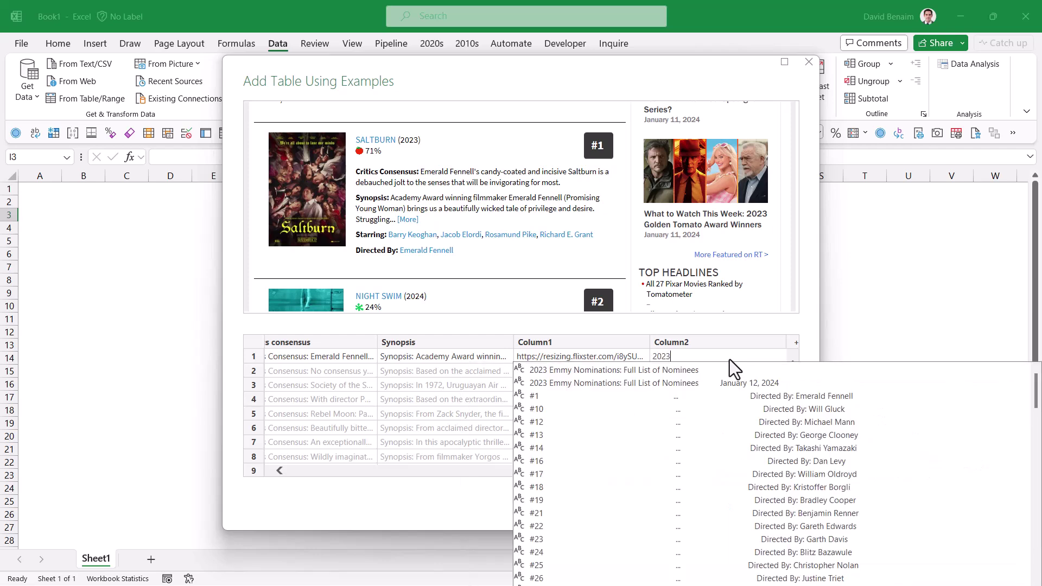
key(Escape)
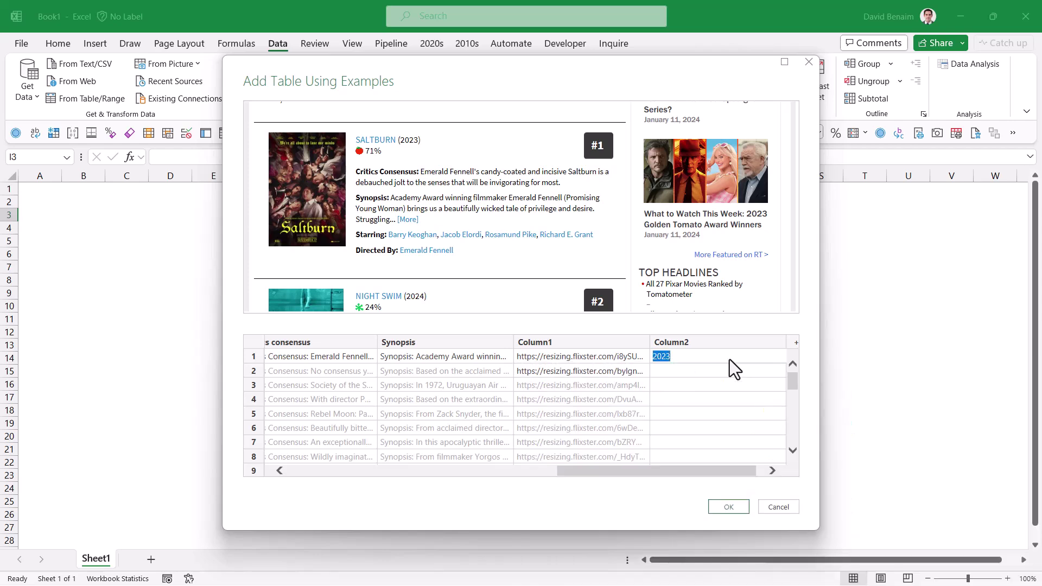
text(saltb)
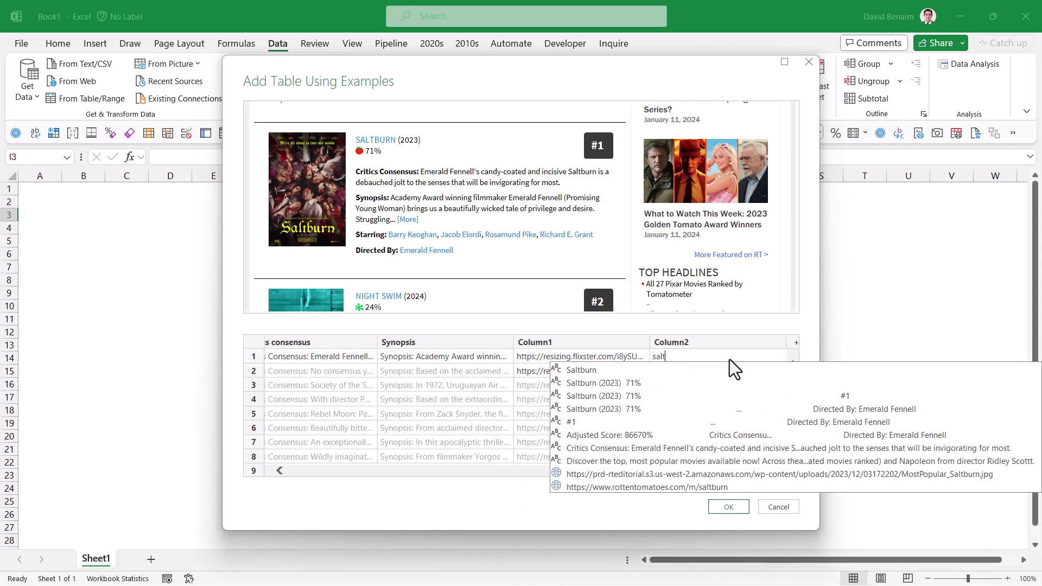
key(Down)
key(Down)
key(Return)
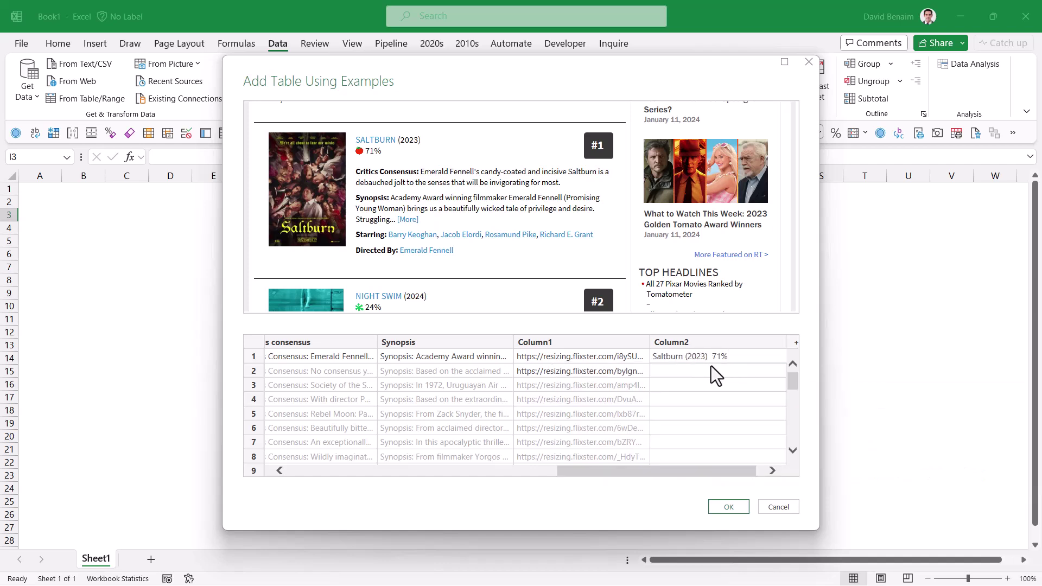
- Rename Column1 to Image link and Column2 to Year
click(589, 344)
text(Image link)
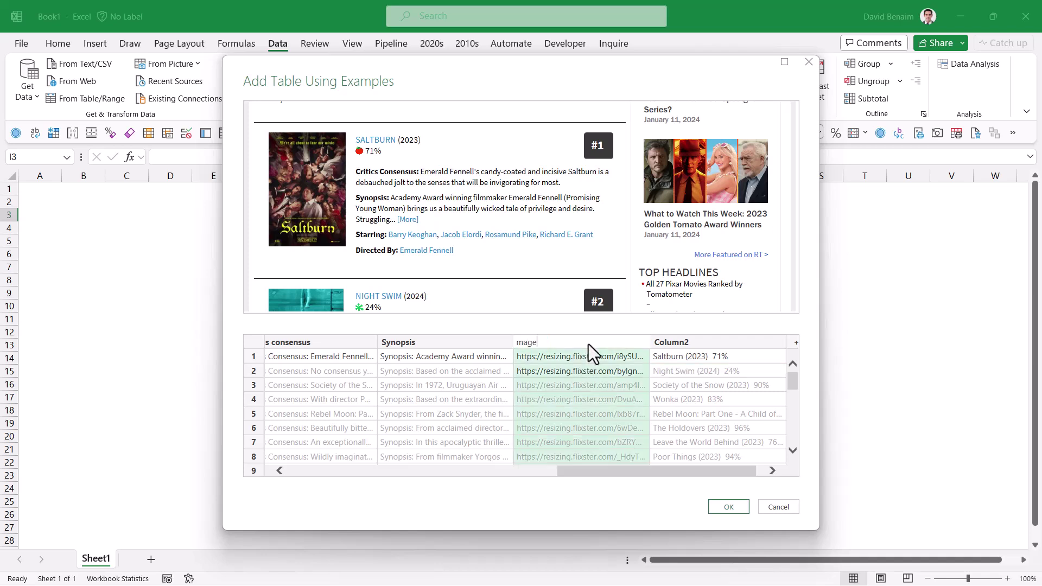
click(673, 342)
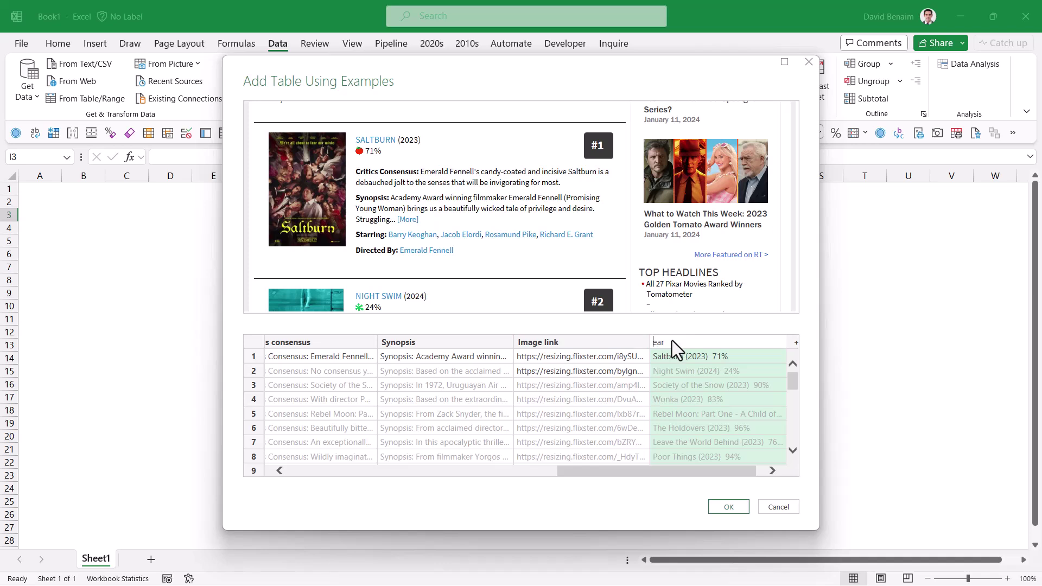
key(Return)
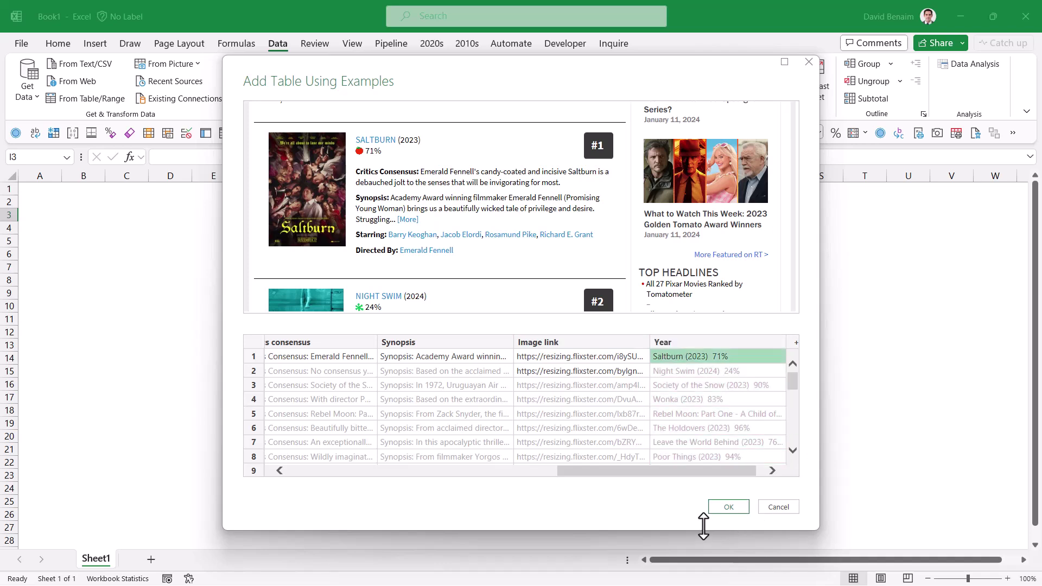
- Accept the example-built table with OK to return to the Navigator
click(728, 507)
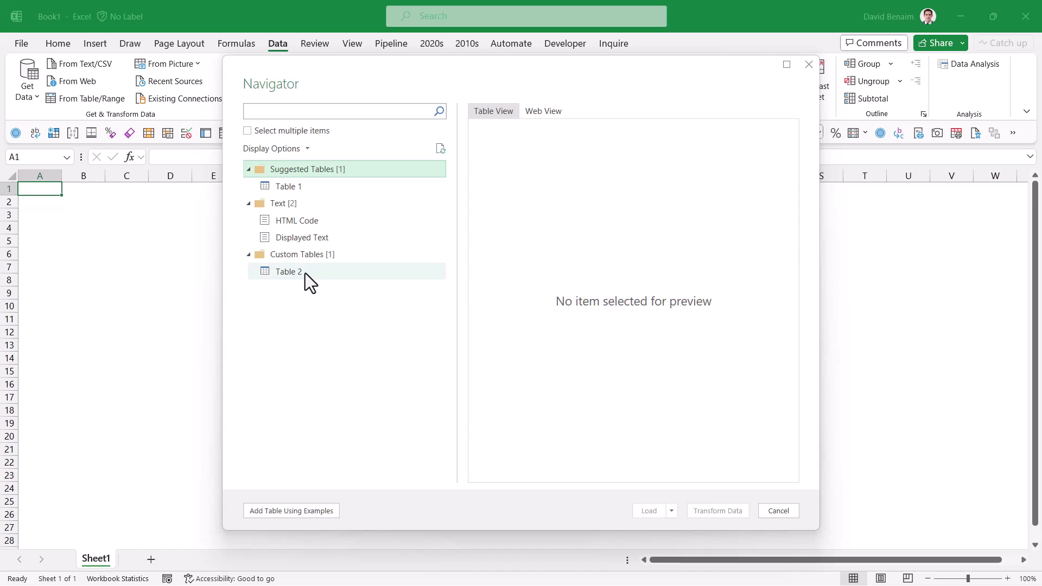
- Load Table 2 into the workbook and inspect its cast, critics consensus, score and rank values
click(440, 274)
click(650, 510)
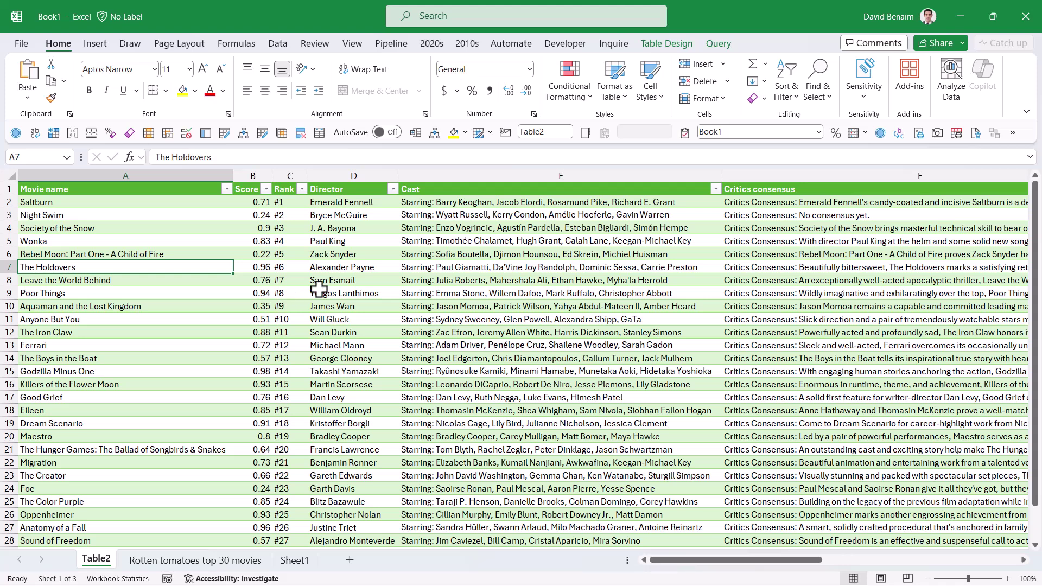
click(432, 212)
click(414, 202)
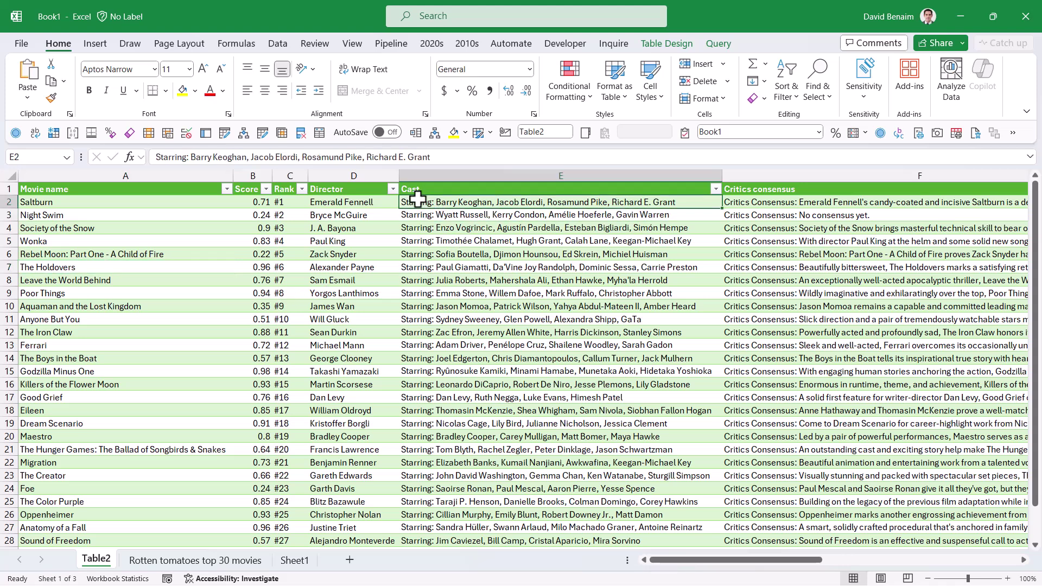
click(432, 293)
click(763, 205)
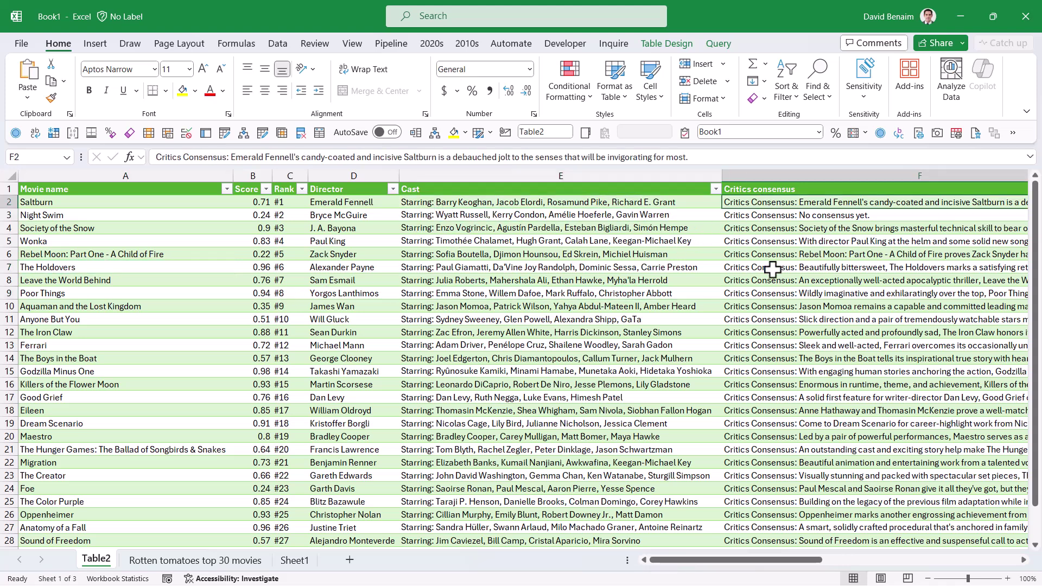
click(727, 268)
drag(253, 204, 256, 372)
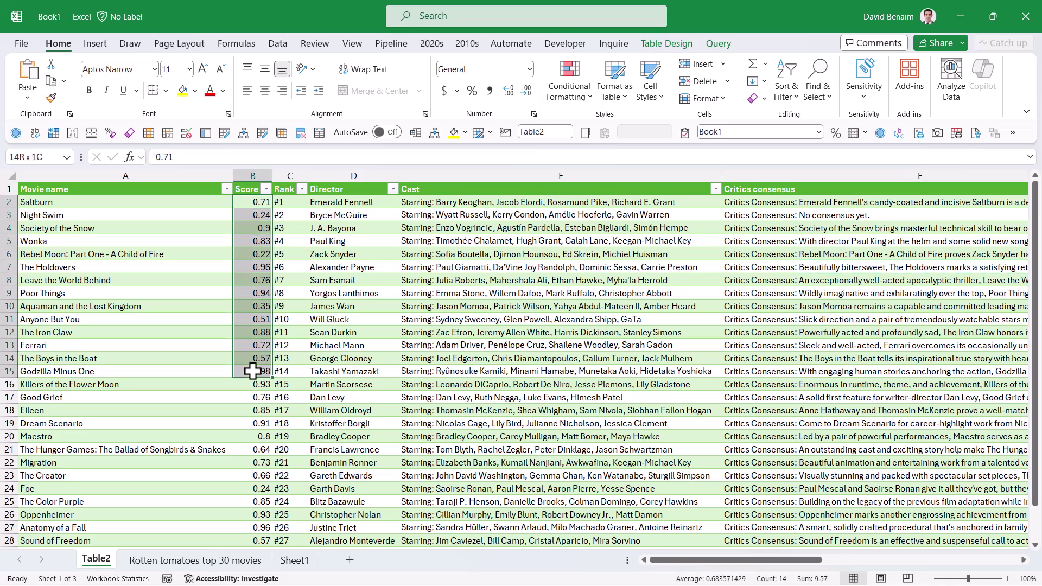
mouse_move(291, 247)
mouse_down()
mouse_move(275, 200)
mouse_move(287, 246)
mouse_up()
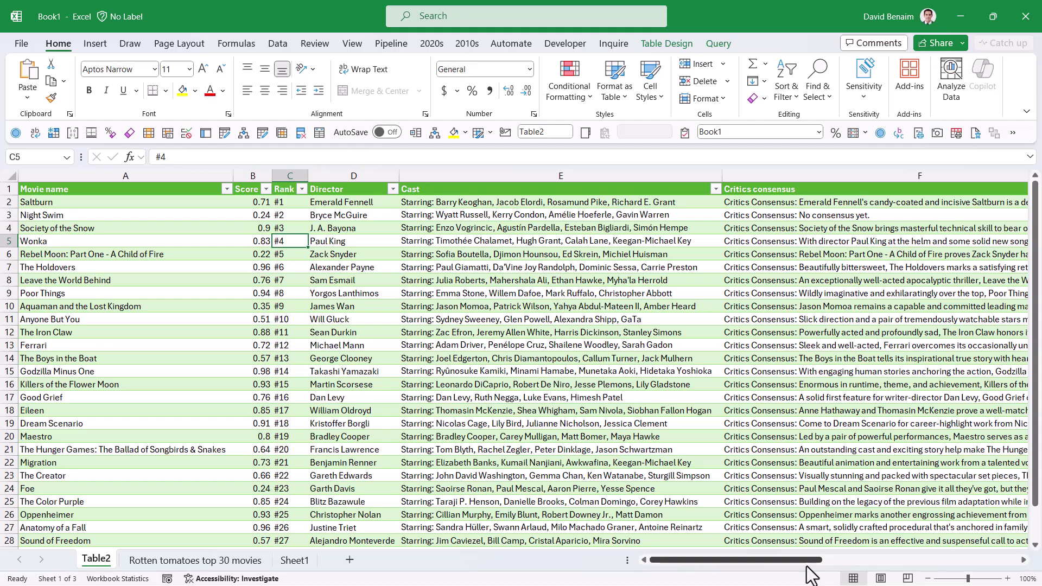
drag(810, 567, 484, 531)
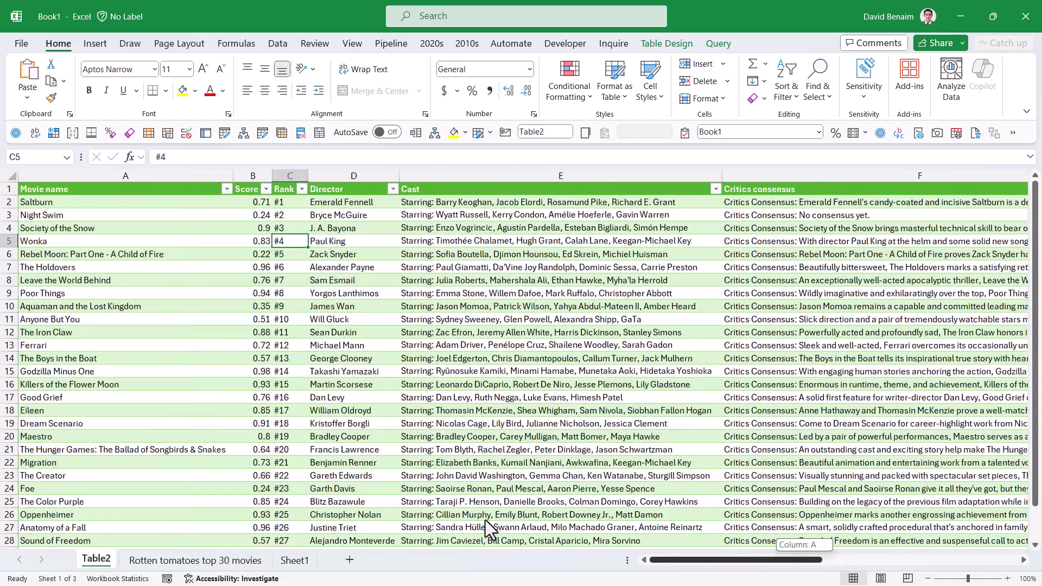
- Compare the Score and Score bands on the Rotten tomatoes top 30 movies sheet, then return to Table2
click(255, 560)
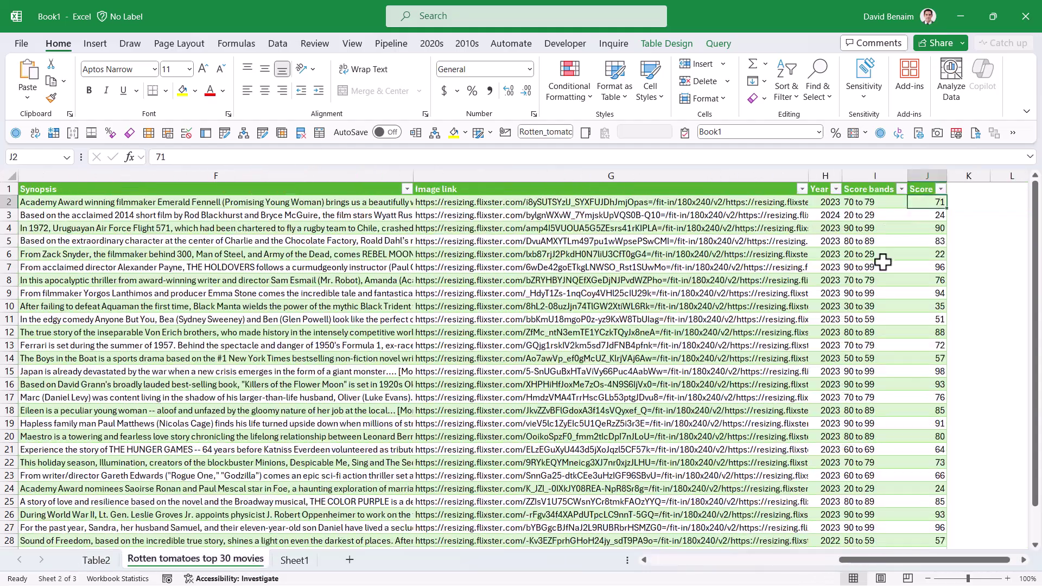
drag(856, 205, 938, 212)
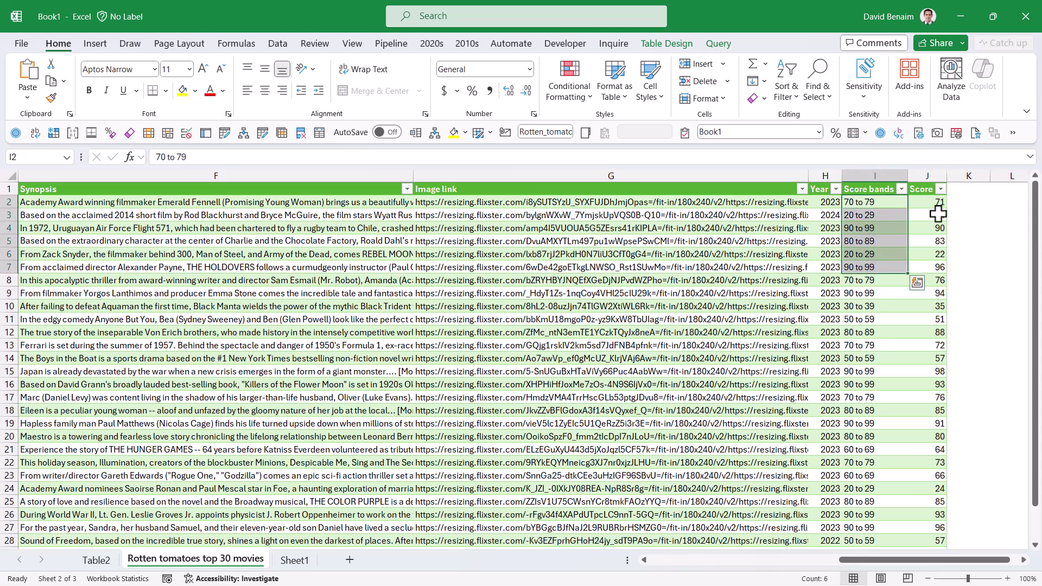
click(937, 212)
click(868, 245)
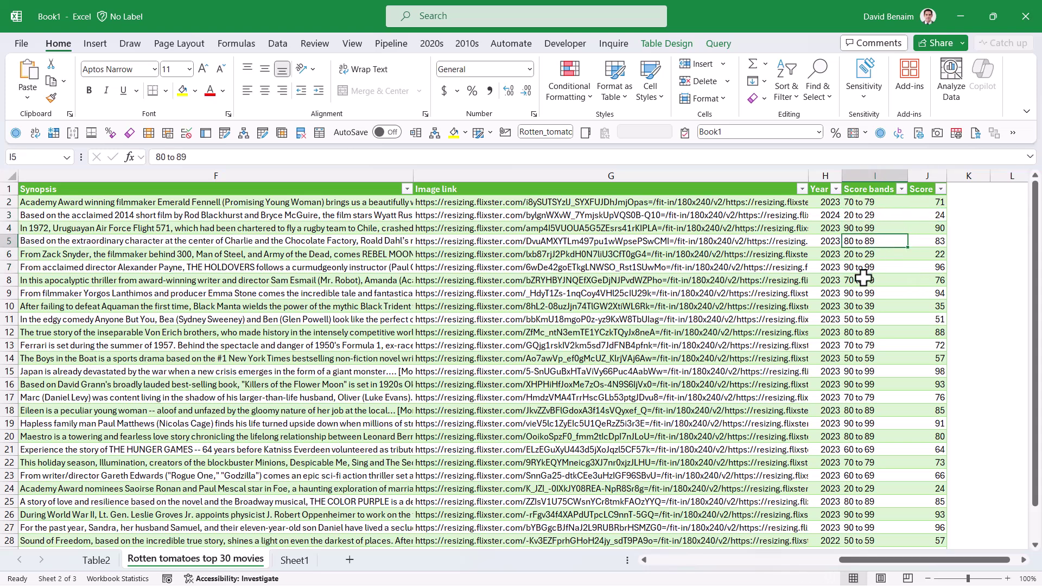
click(871, 280)
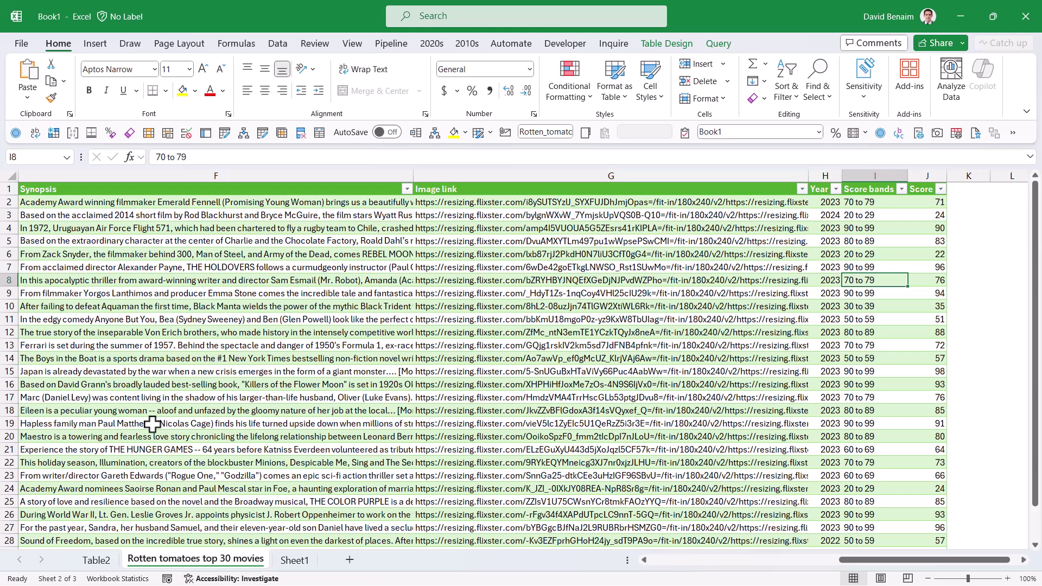
click(98, 561)
- Check the image link entries and the empty cells beside the Year column
key(Right)
key(Right)
key(Right)
key(Right)
key(Right)
key(Right)
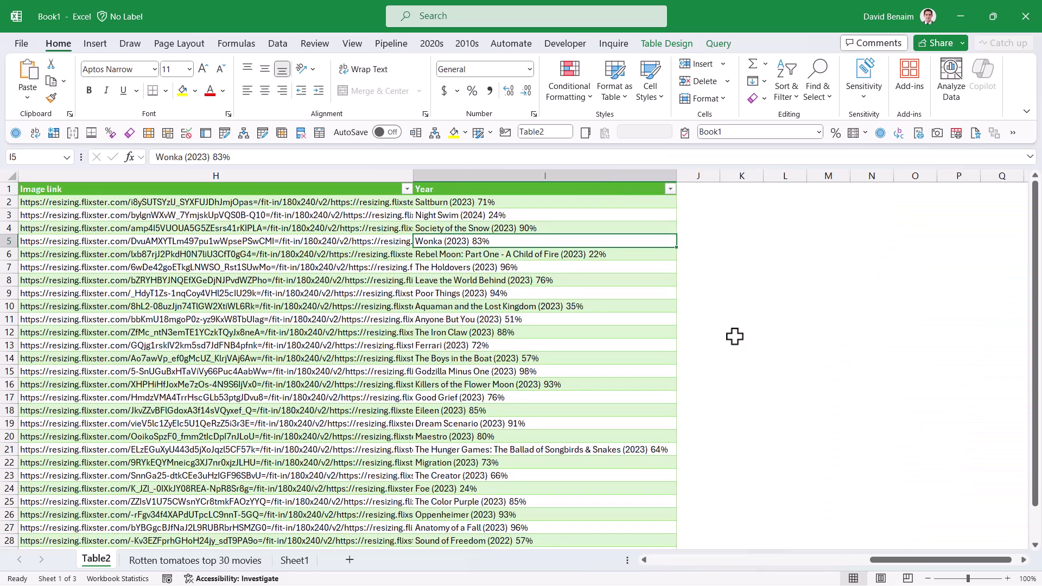
key(Up)
key(Up)
key(Up)
key(Right)
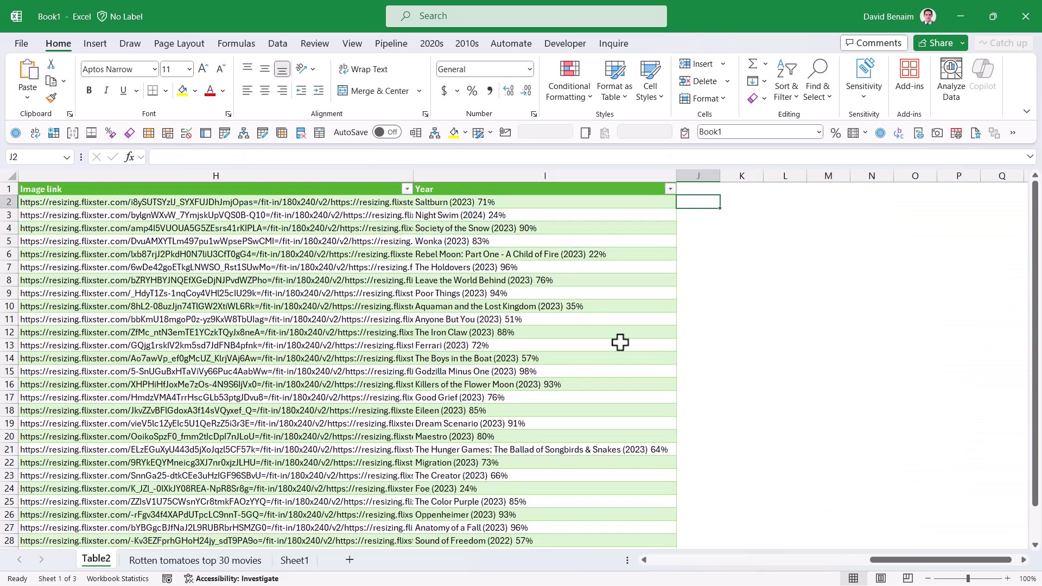
click(234, 202)
key(Down)
key(Down)
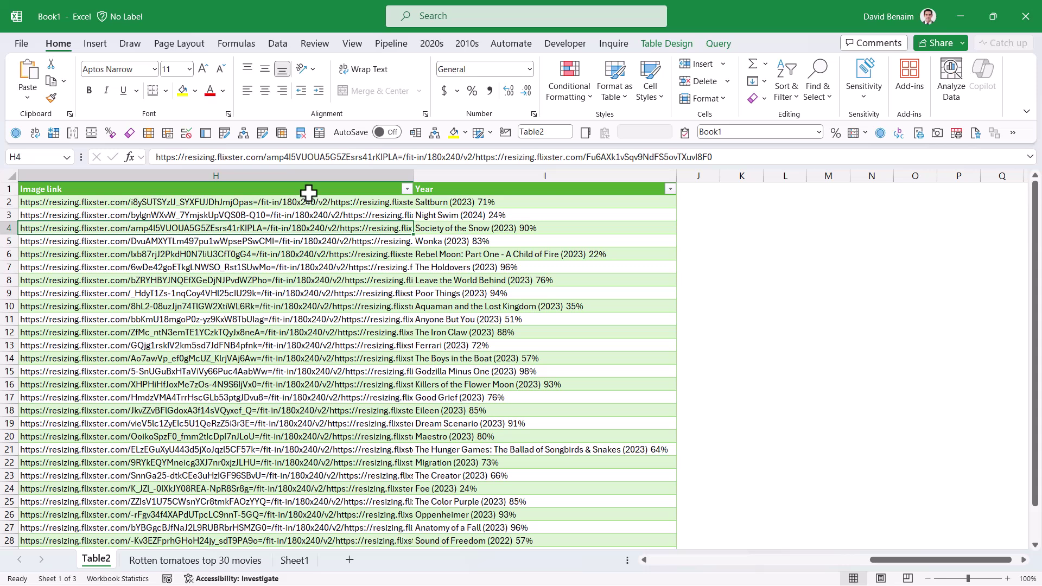
click(342, 205)
- Type the header Image in J1 so the table extends with a new column
click(704, 205)
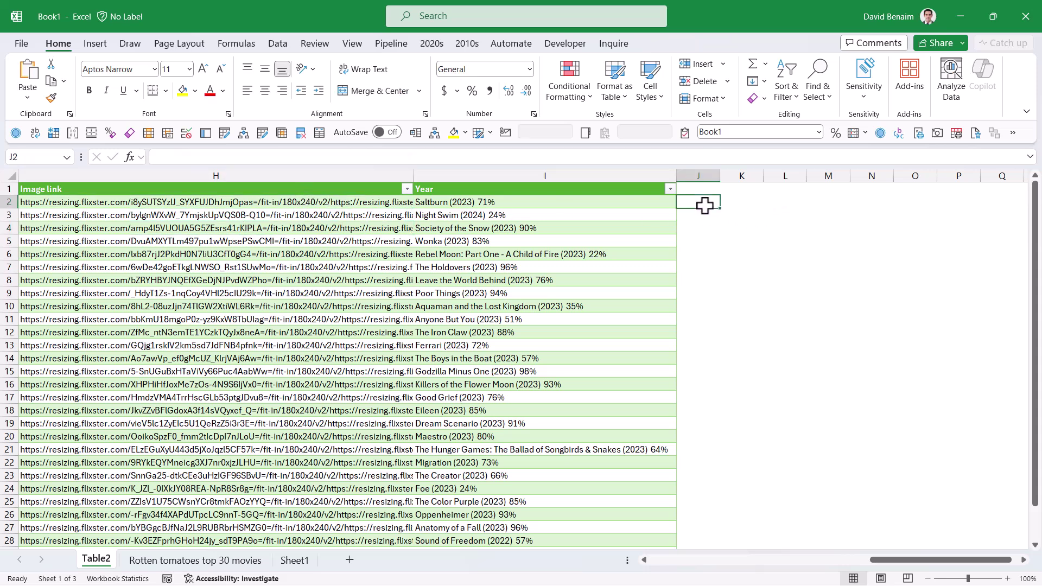
key(Up)
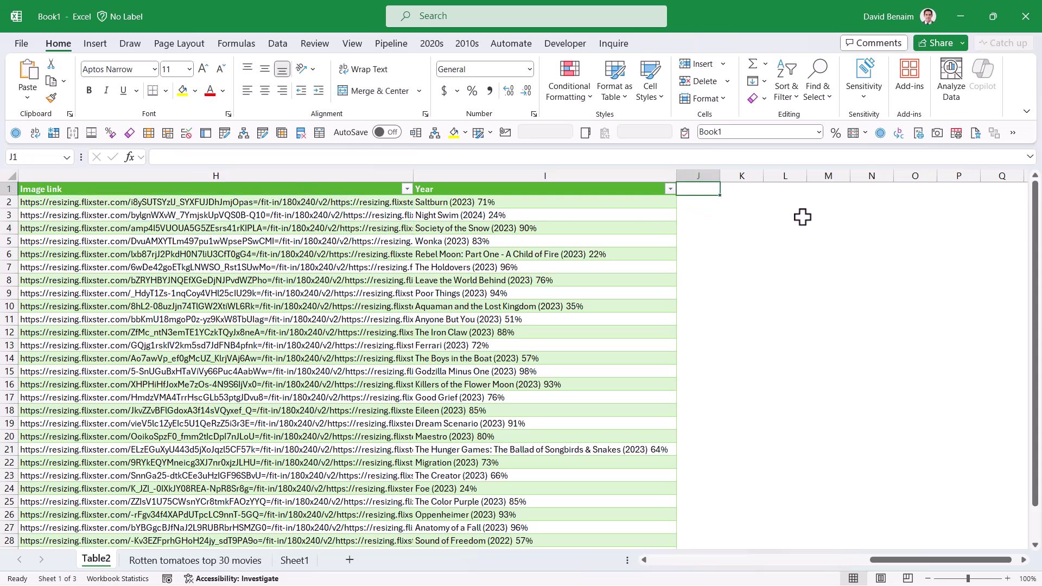
text(Image)
key(Return)
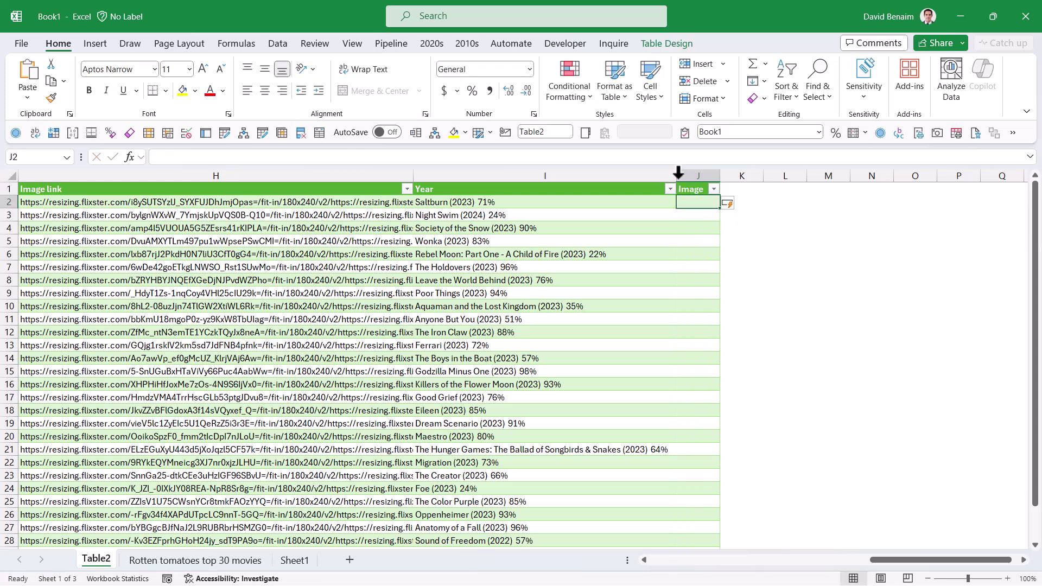
click(666, 46)
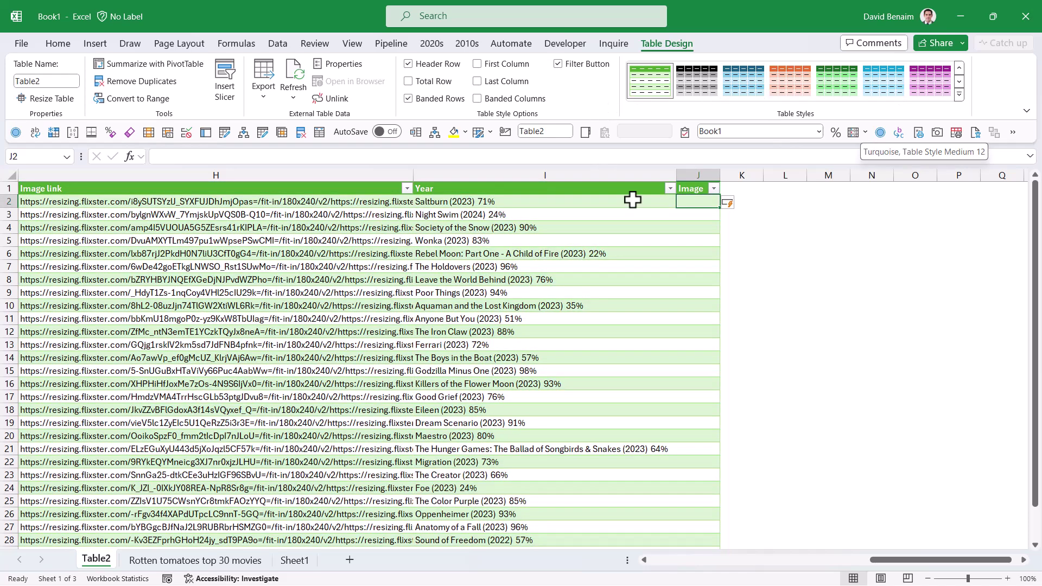
click(691, 224)
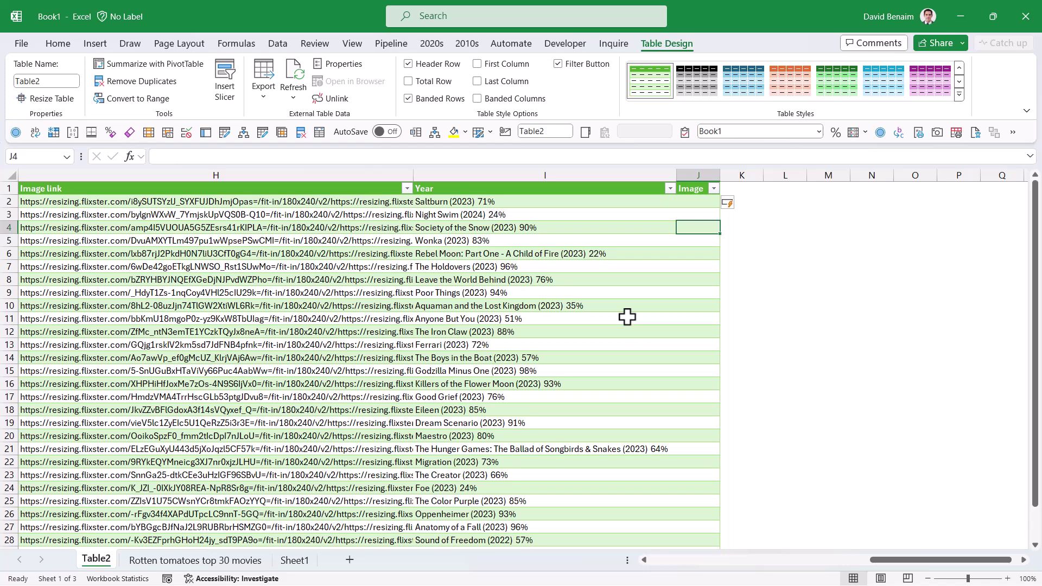
- Enter =IMAGE([@[Image link]]) in J2 so the whole Image column uses each film's link
key(Up)
key(Up)
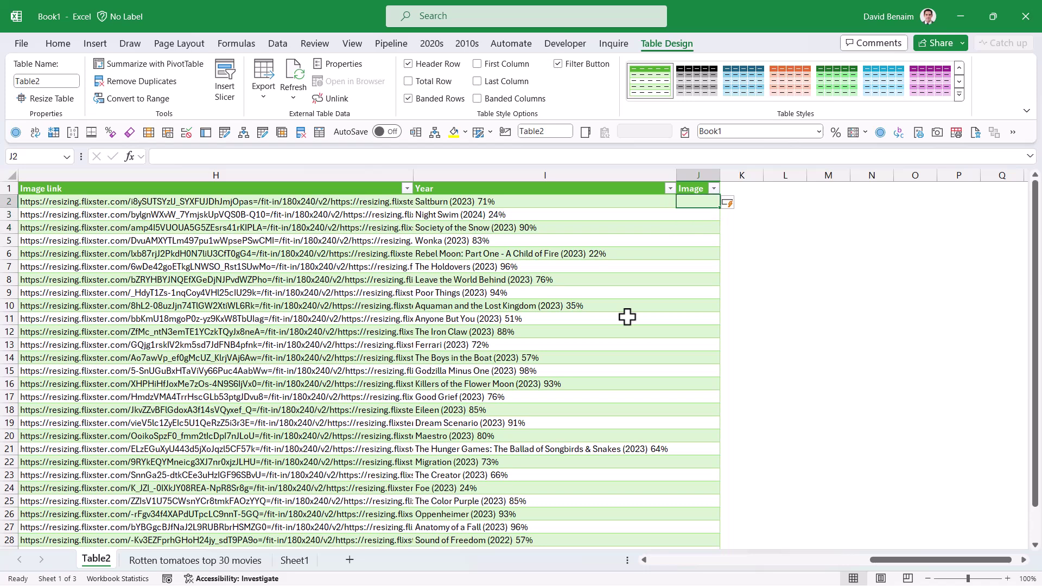
text(=ima)
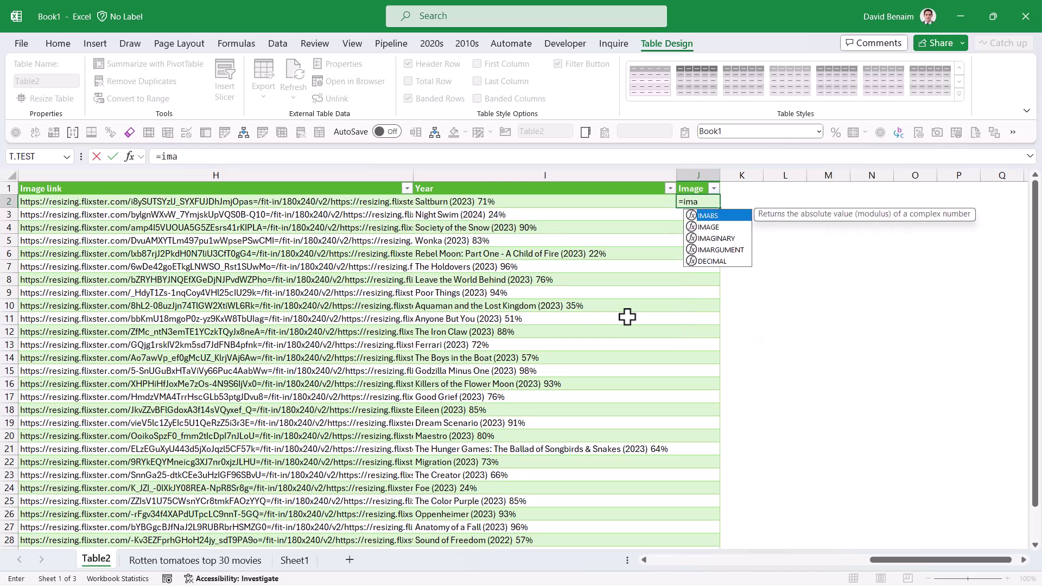
key(Down)
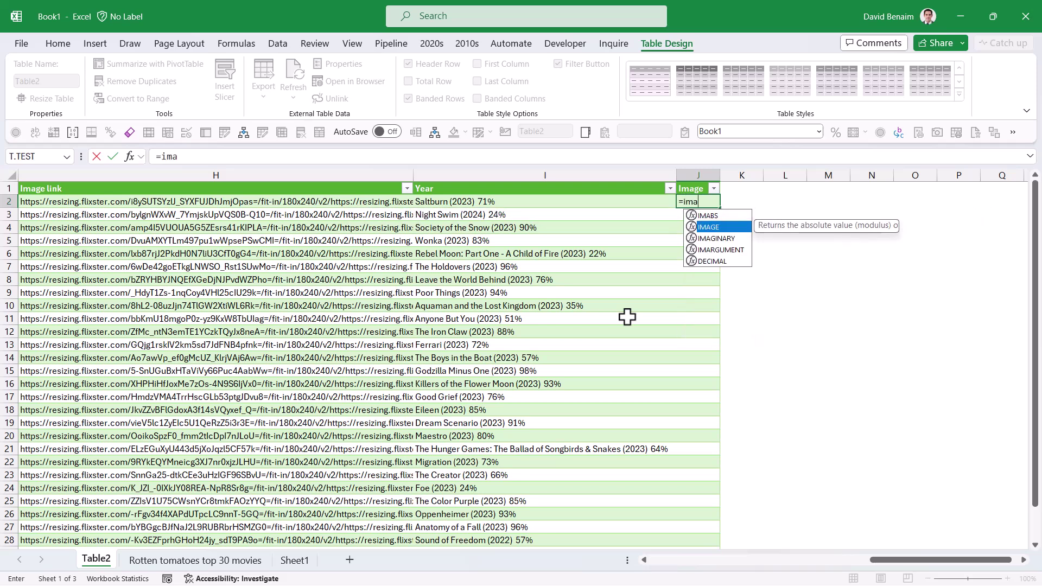
double_click(710, 227)
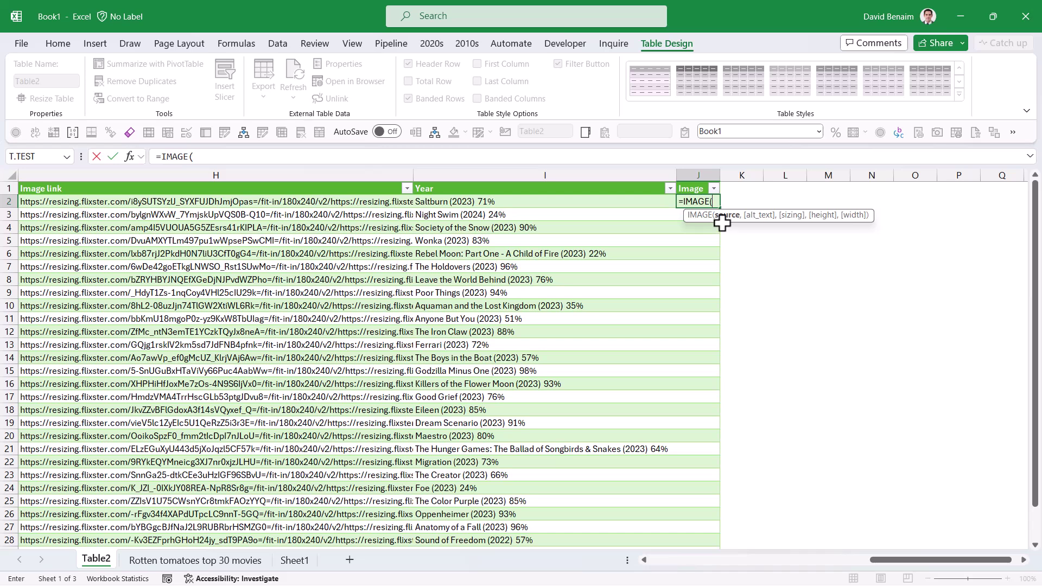
click(142, 202)
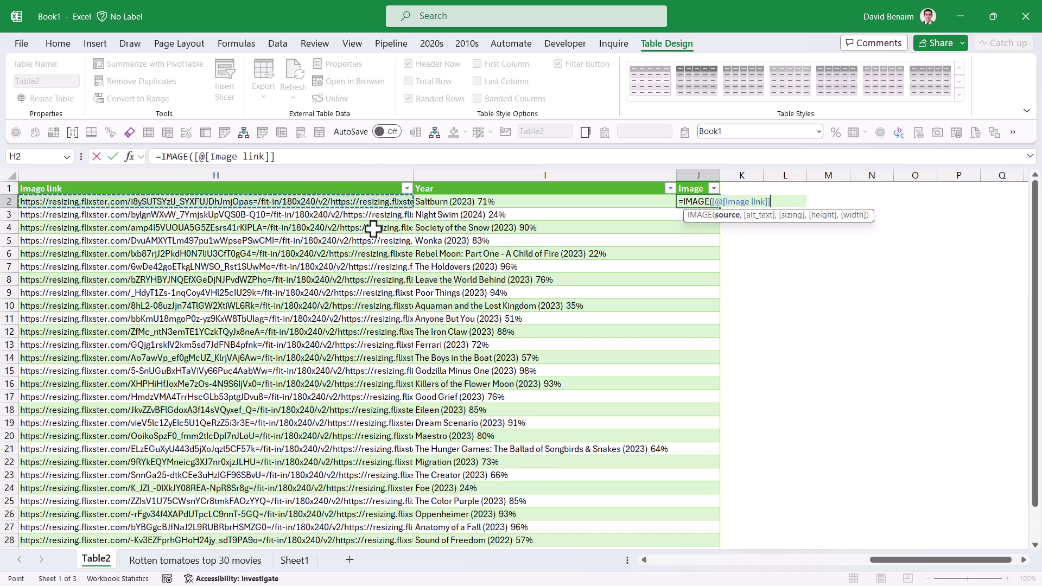
text())
key(Return)
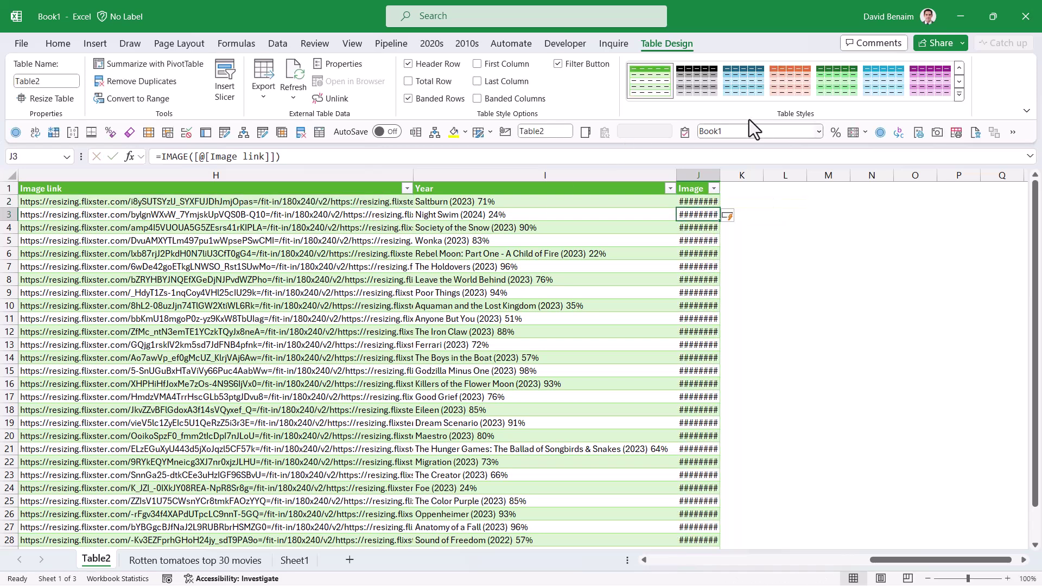
- Widen column J so the Image cells show #CONNECT! instead of ########
drag(720, 174, 741, 175)
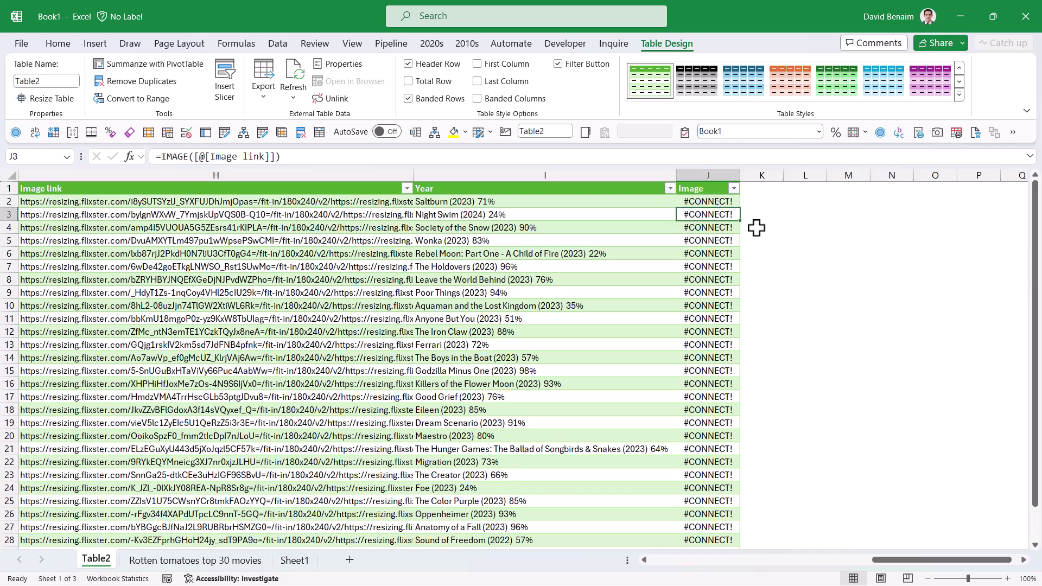
key(Up)
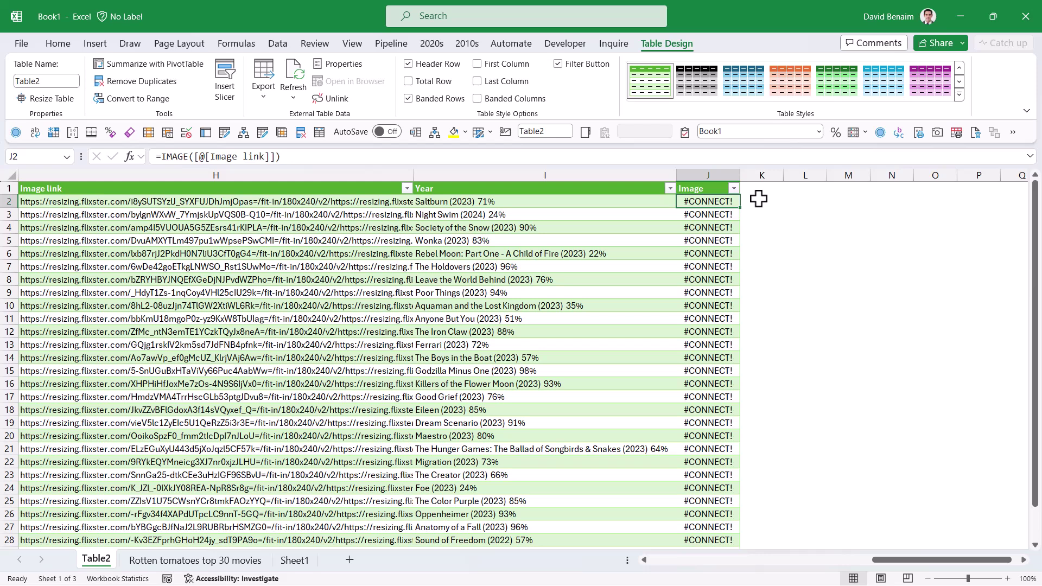
click(760, 202)
key(Left)
key(Left)
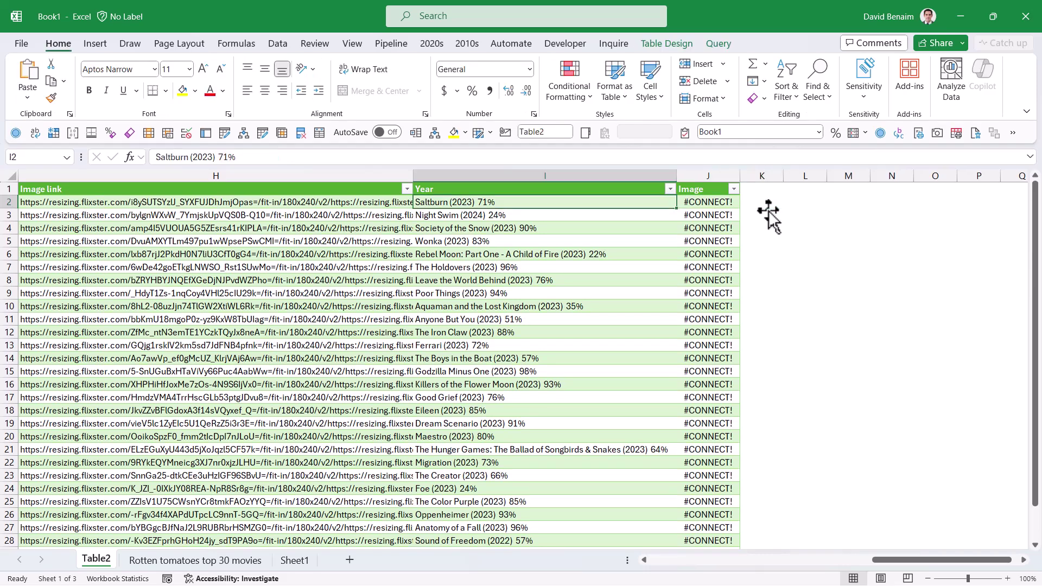
key(Left)
key(Right)
key(Right)
key(Right)
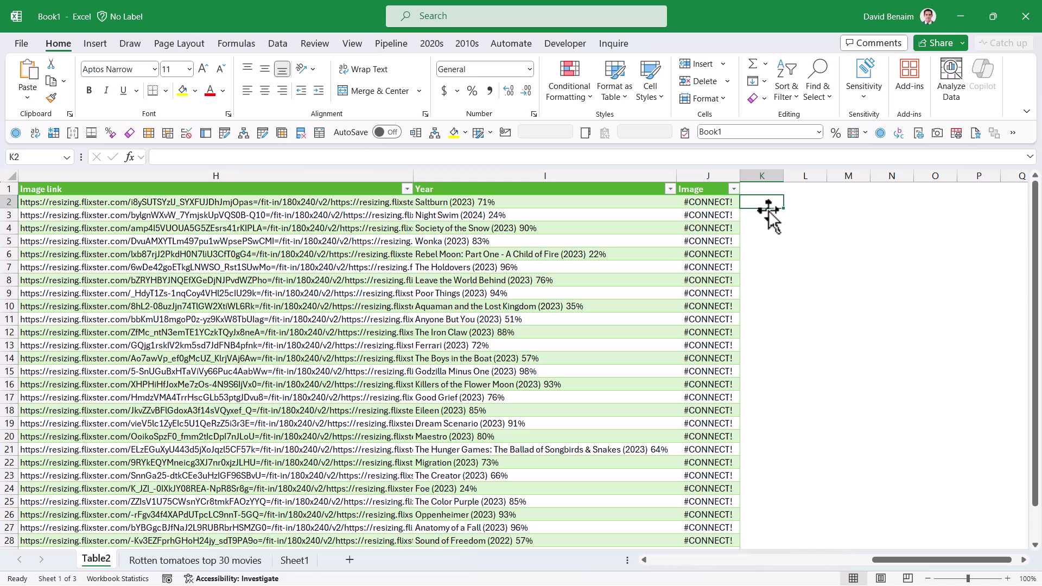
key(Left)
key(Left)
key(Left)
key(Right)
key(Right)
key(Right)
text(=)
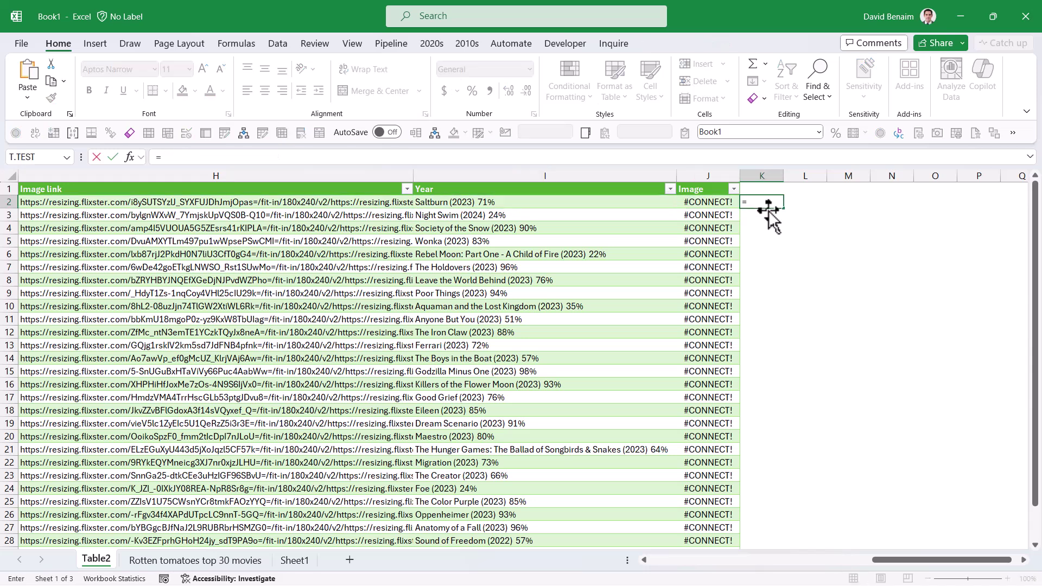
click(699, 559)
click(700, 559)
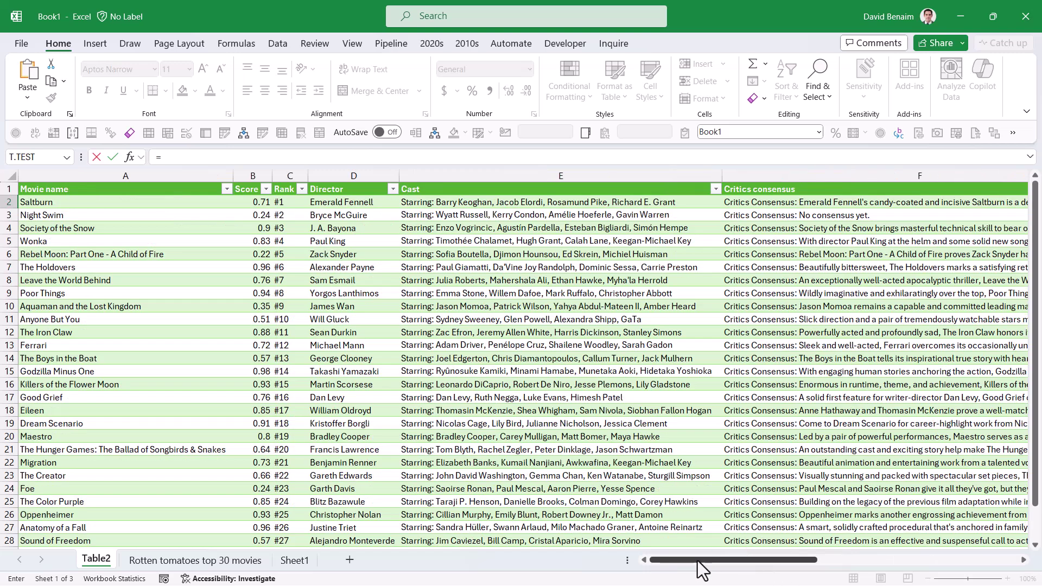
click(257, 203)
key(ctrl+Return)
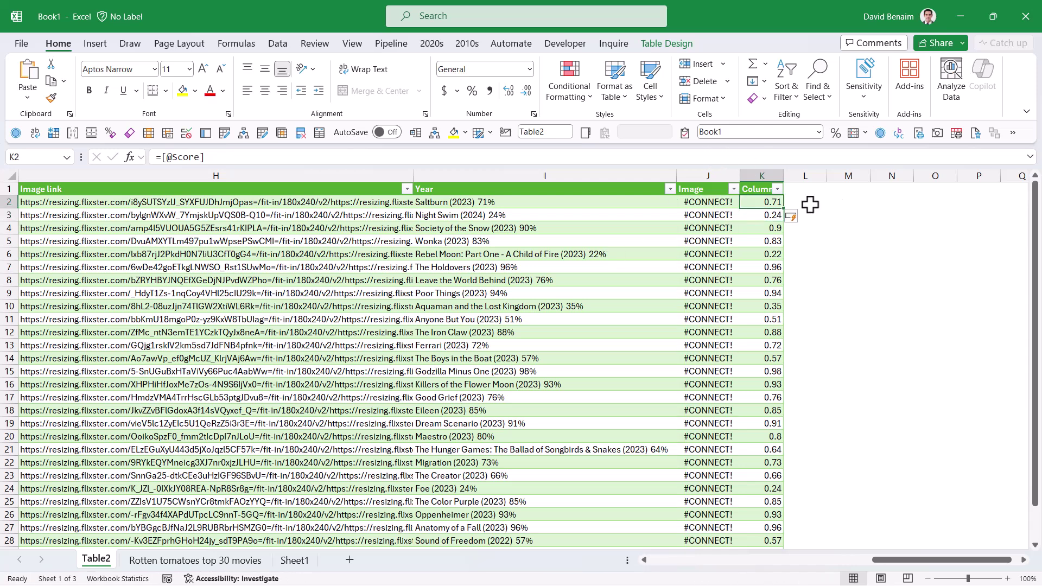
- Rename the new column's header to Chart
click(760, 184)
key(Up)
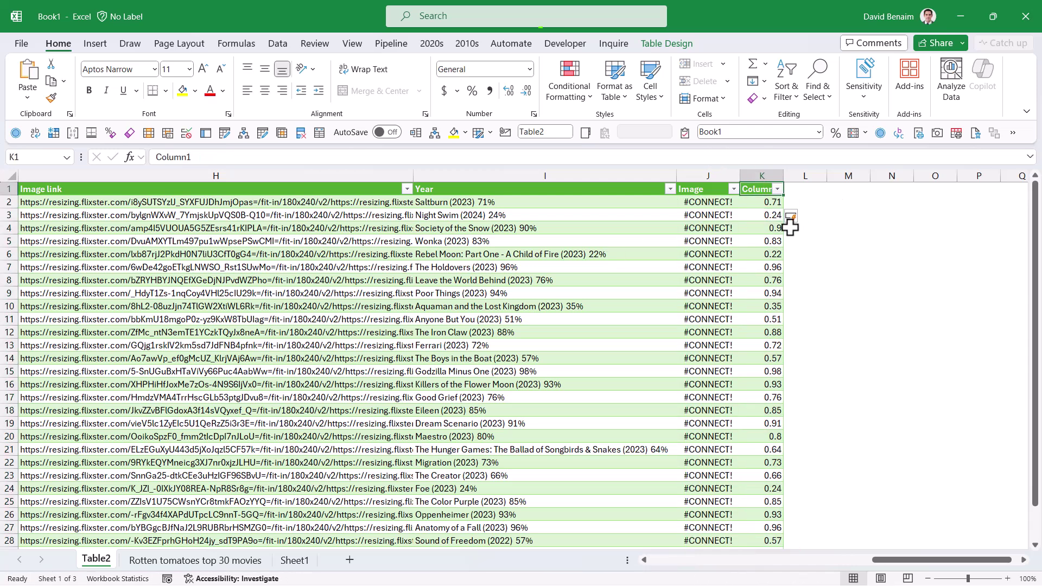
text(Chart)
key(ctrl+Return)
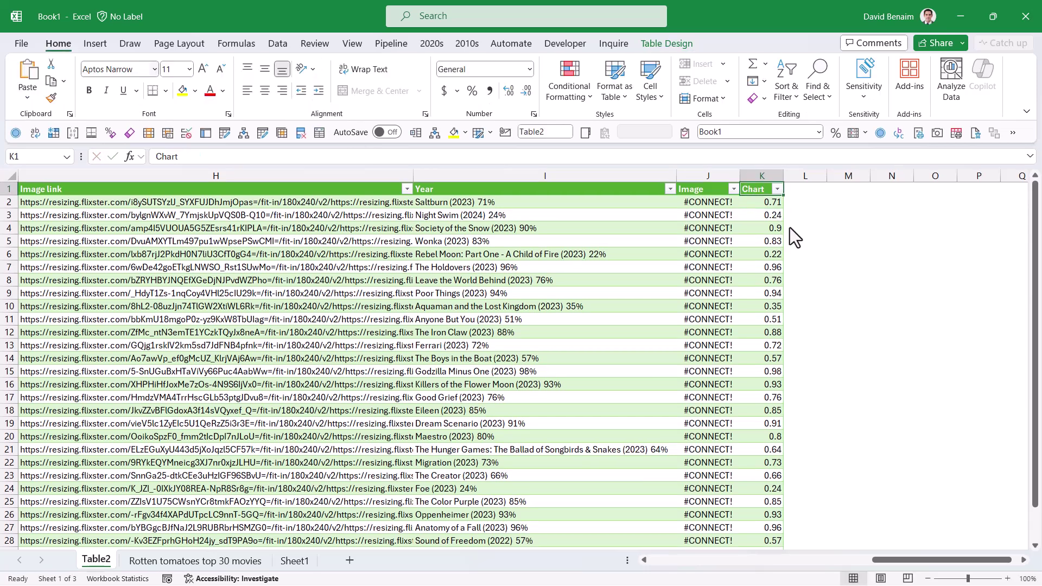
click(756, 204)
- Apply Light Blue gradient data bars to the Chart values K2:K31
key(ctrl+shift+Down)
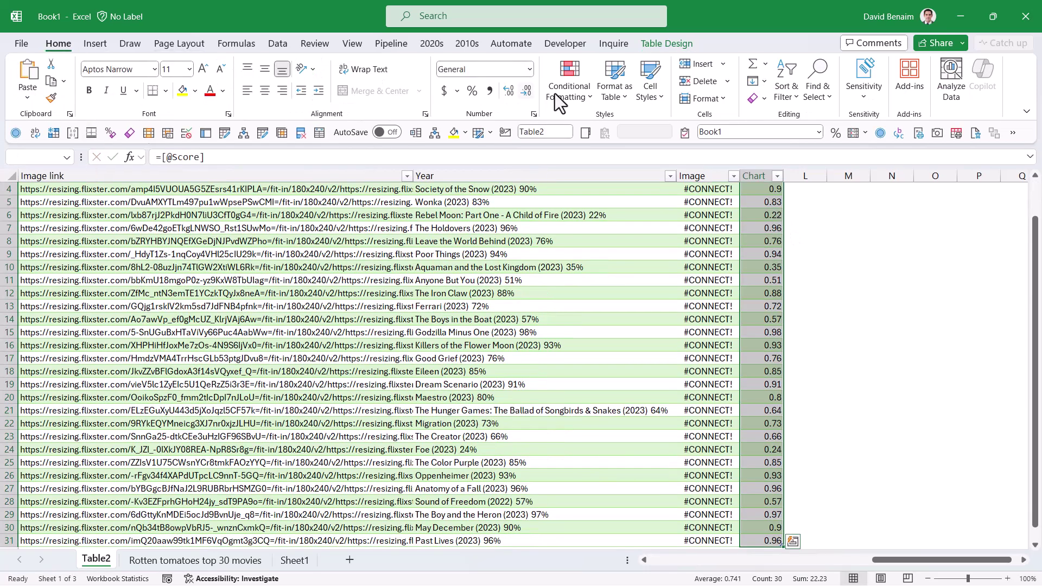
click(565, 101)
mouse_move(609, 172)
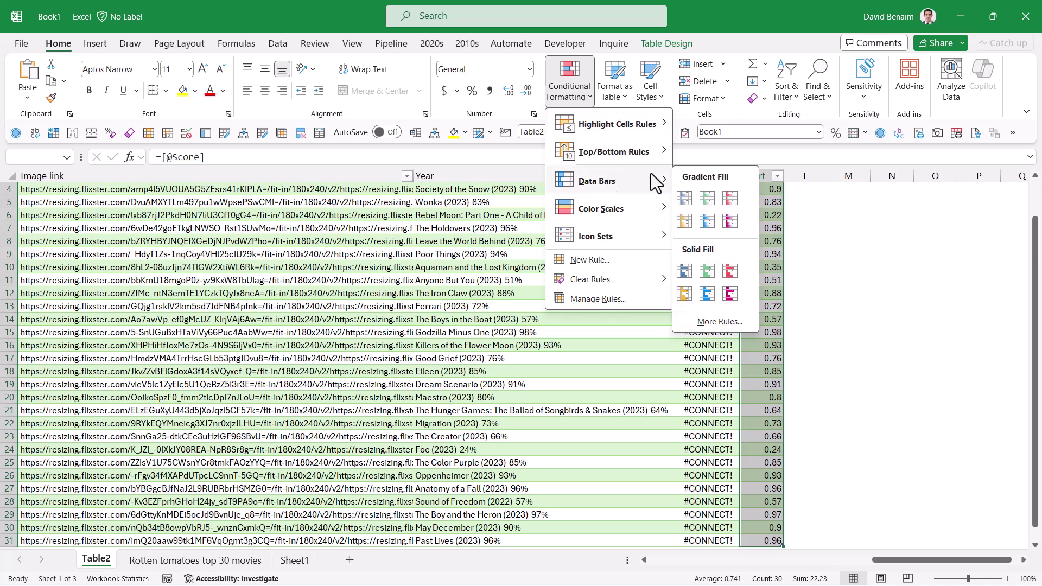
click(706, 220)
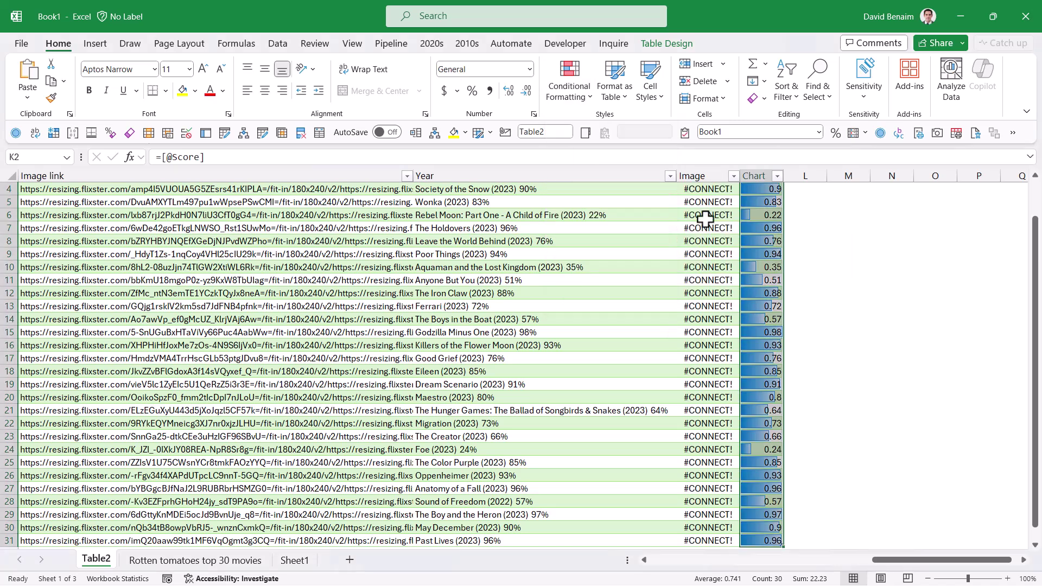
- Edit the data bar rule to Show Bar Only, hiding the score numbers
click(569, 99)
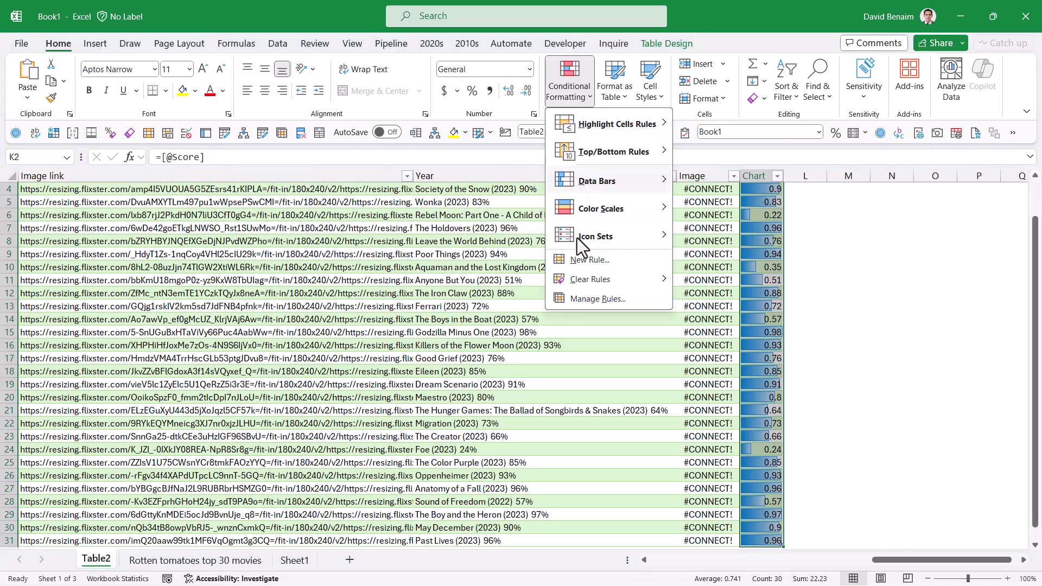
click(594, 298)
click(325, 187)
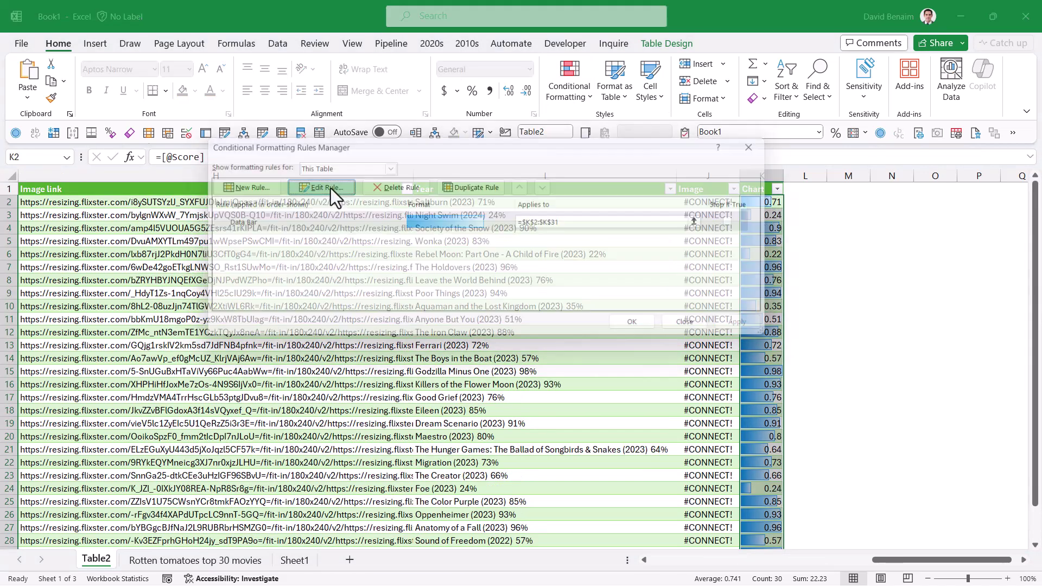
click(502, 229)
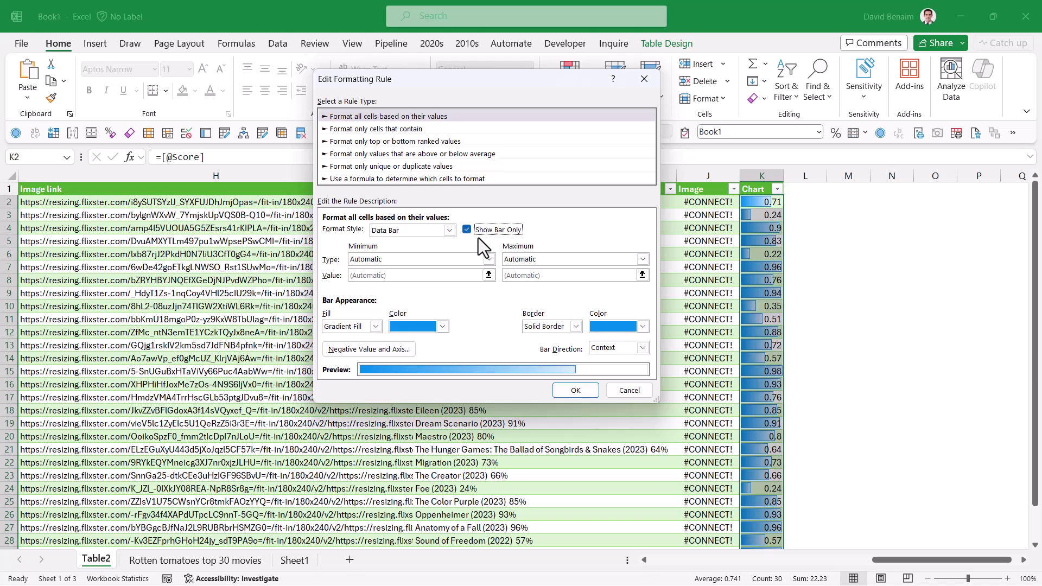
click(575, 391)
click(640, 323)
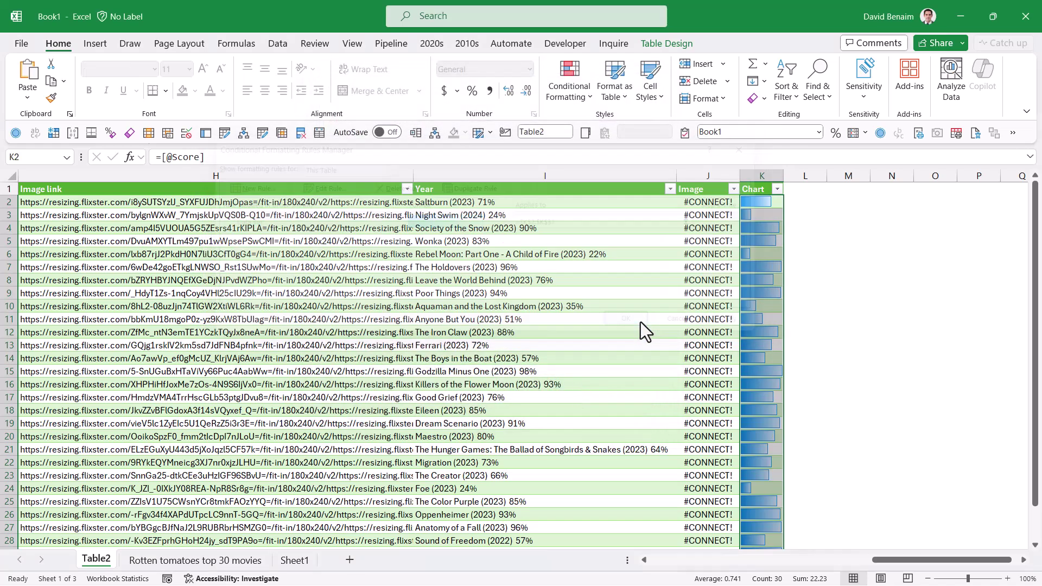
- Apply White, Table Style Light 8 to Table2 for a black header row
click(677, 43)
click(960, 95)
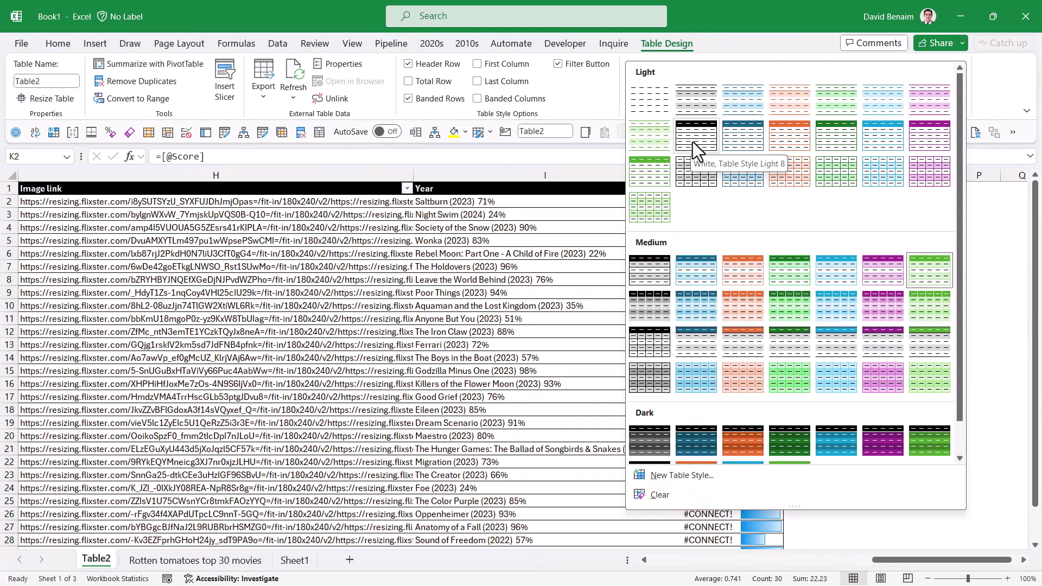
click(693, 142)
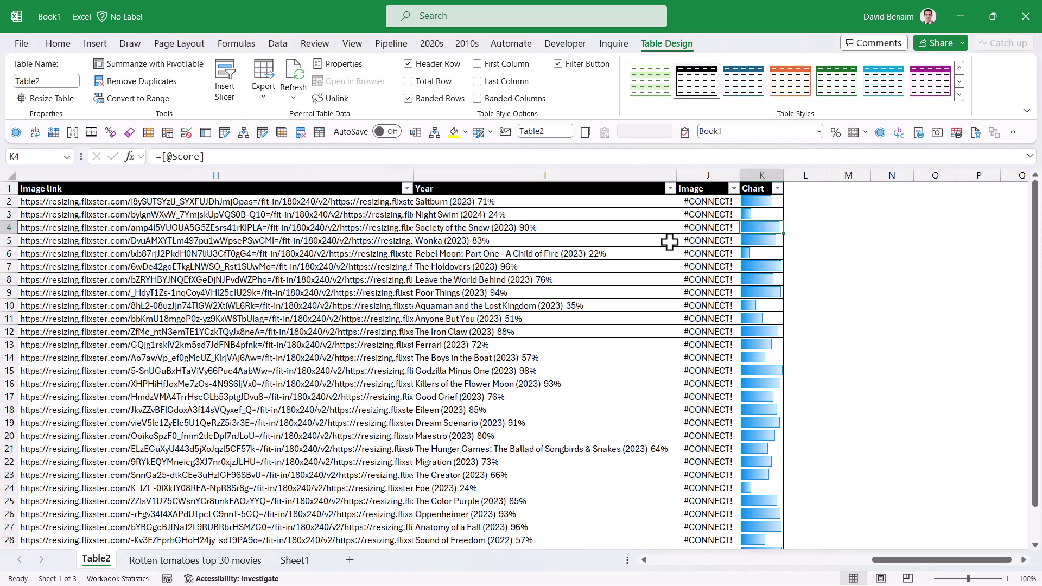
drag(670, 242, 171, 243)
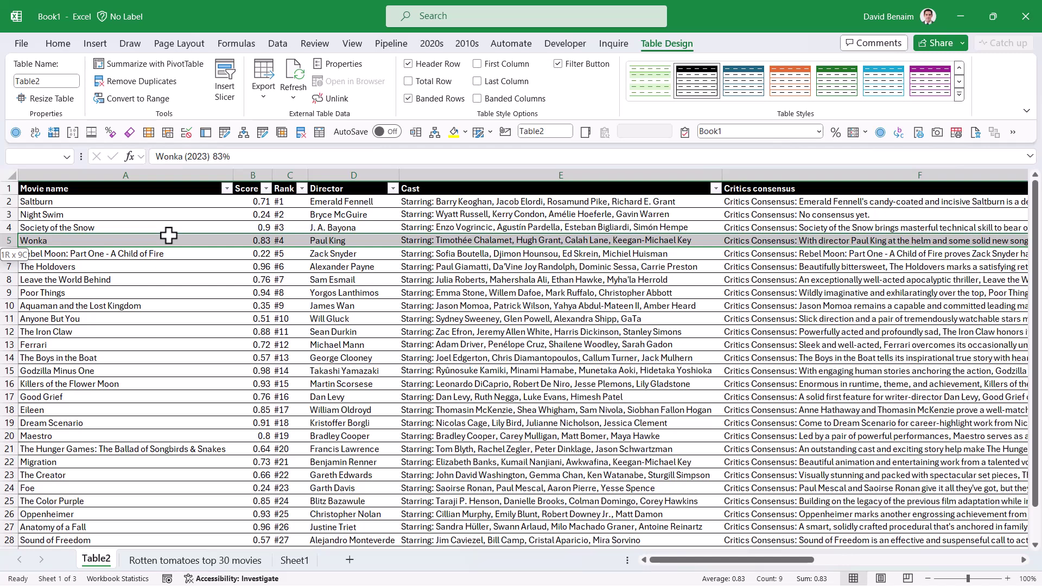
click(256, 203)
click(958, 245)
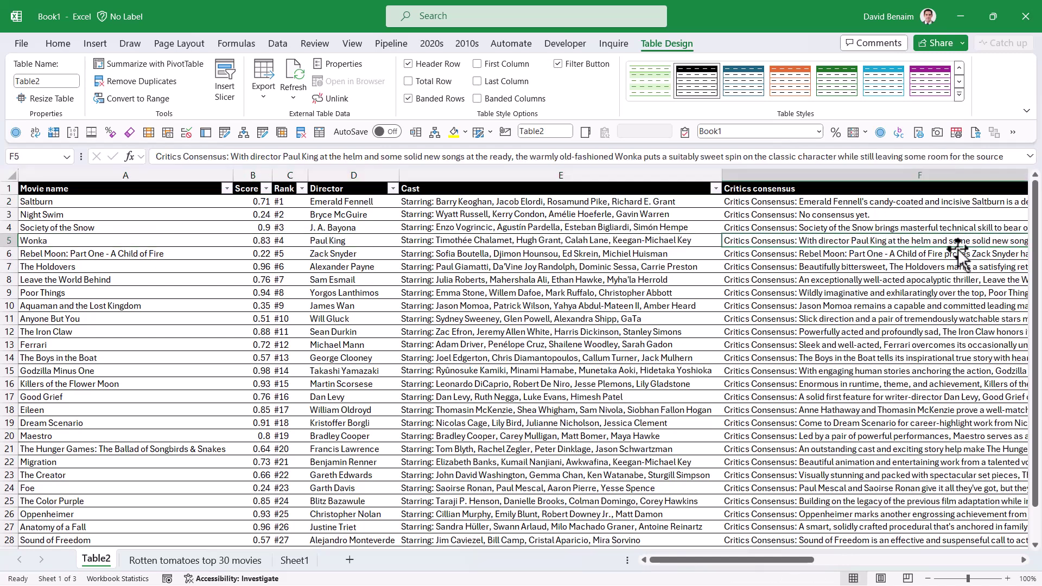
key(ctrl+Right)
key(Up)
key(Up)
key(Up)
key(Up)
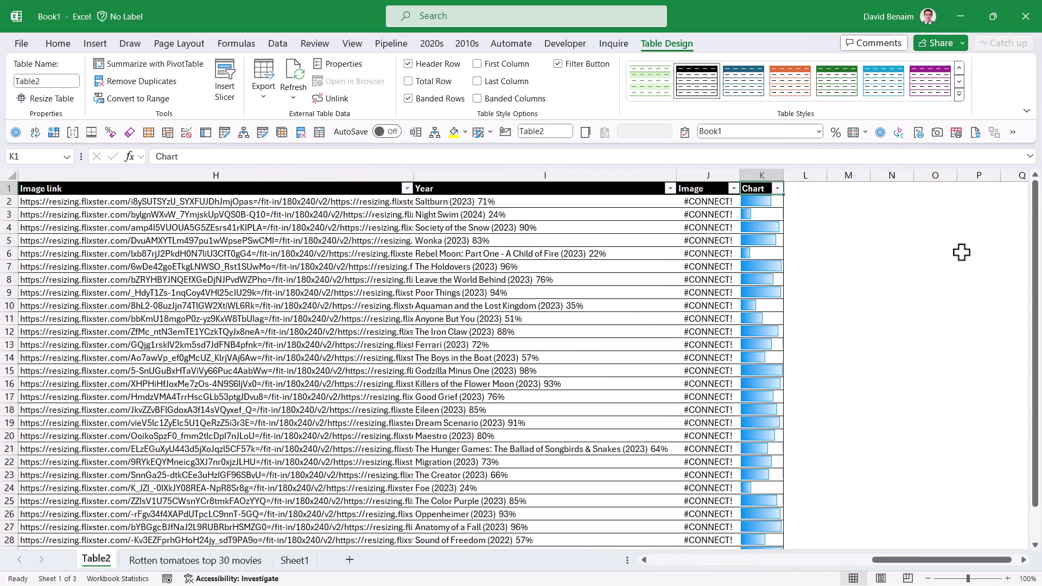
click(761, 174)
right_click(760, 174)
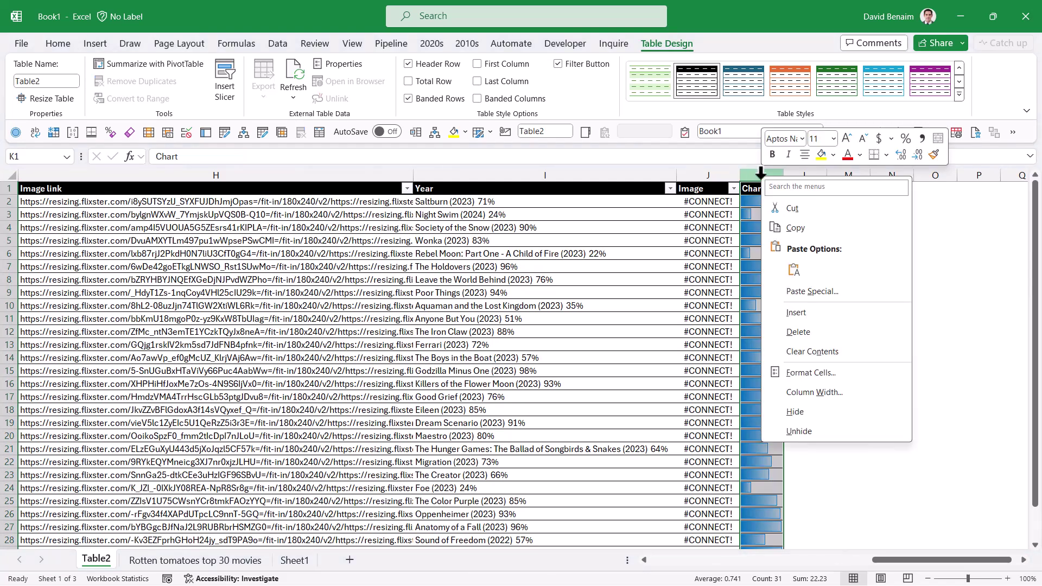
click(817, 314)
click(760, 207)
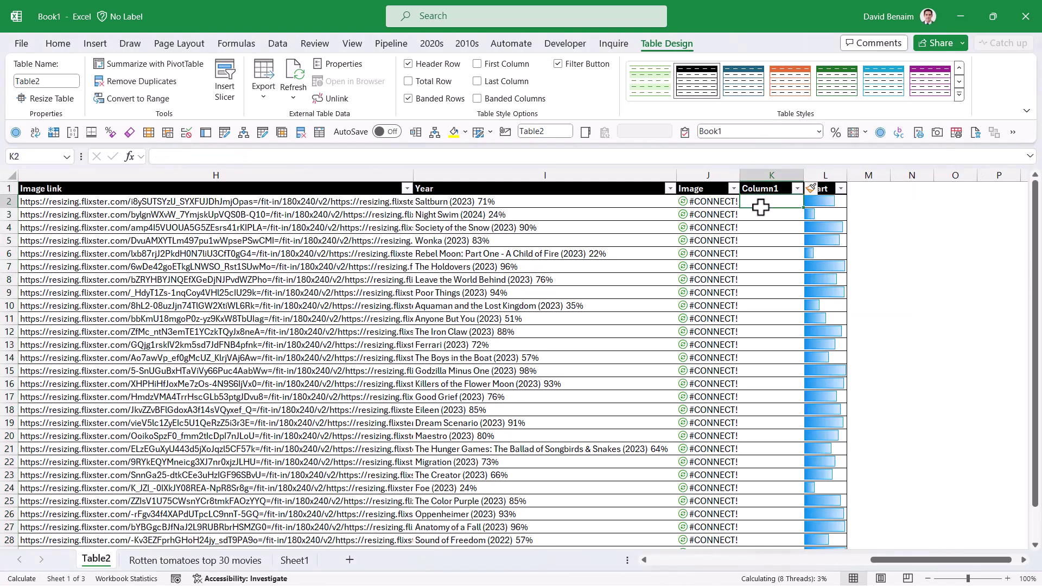
text(=)
key(Up)
key(Home)
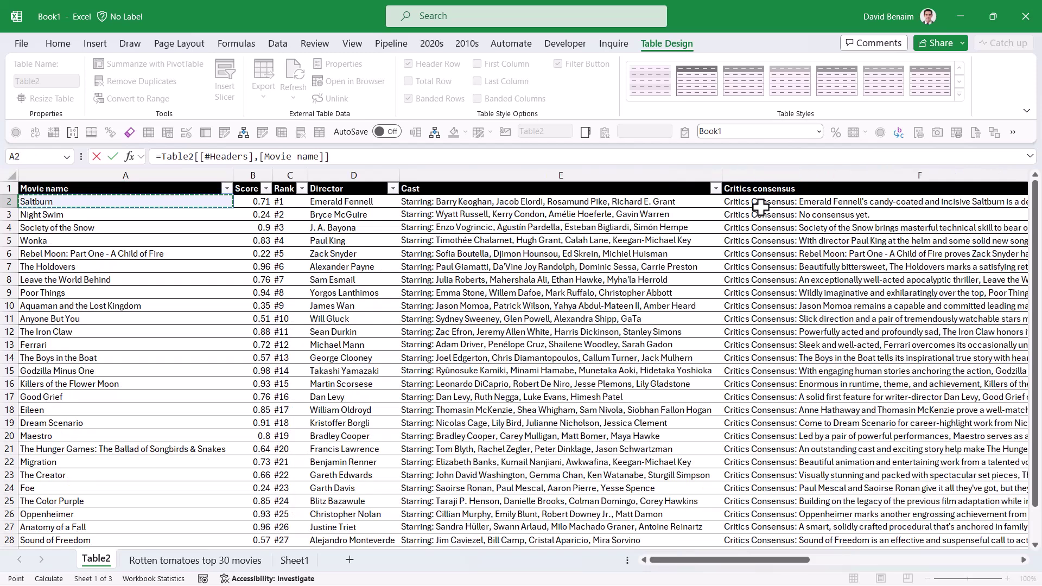
key(Right)
key(Return)
- Format the new column's values as percentages, e.g. 71% and 24%
key(Up)
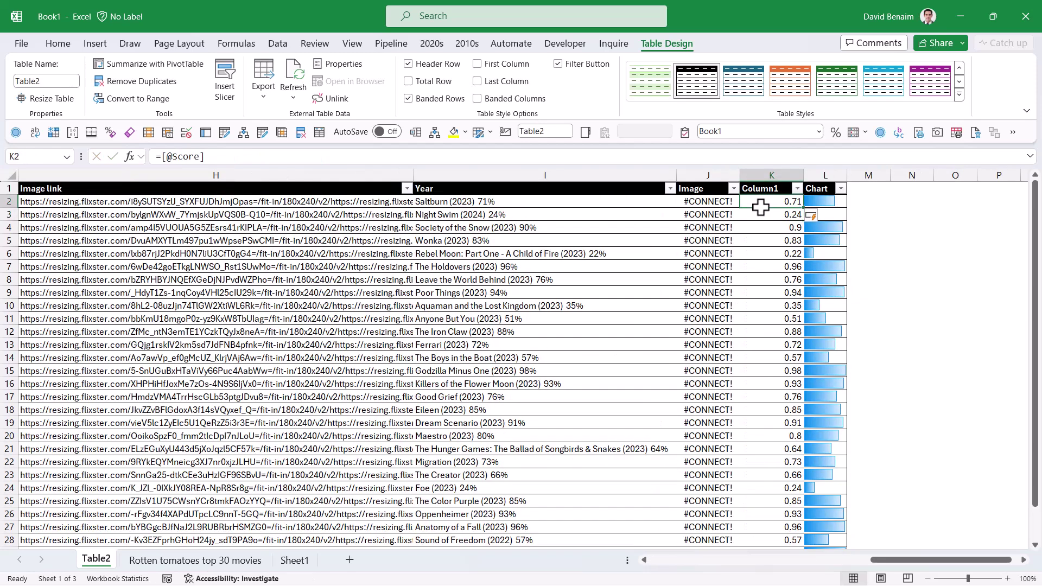
key(ctrl+shift+Down)
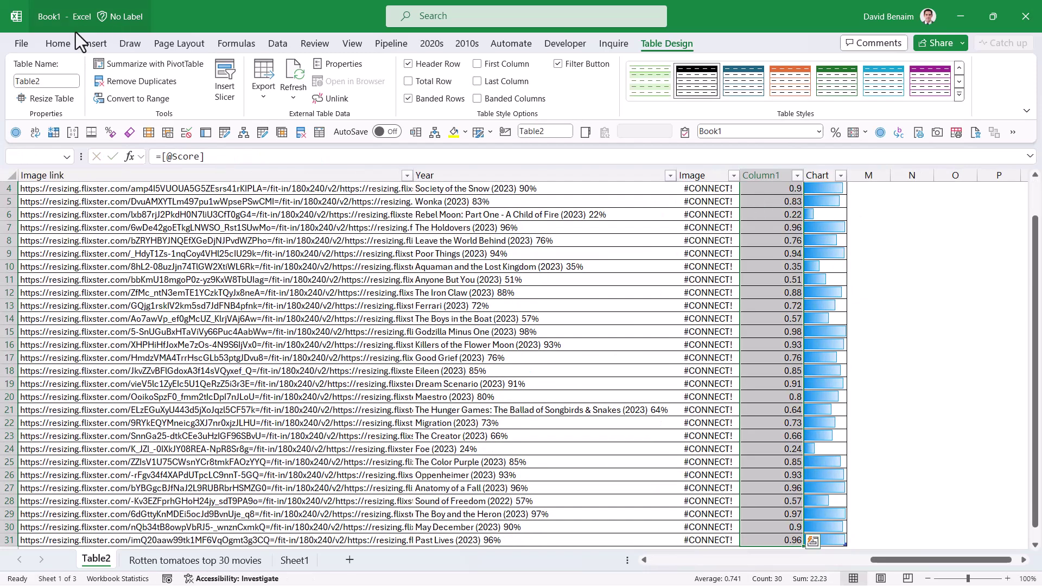
click(61, 47)
click(474, 94)
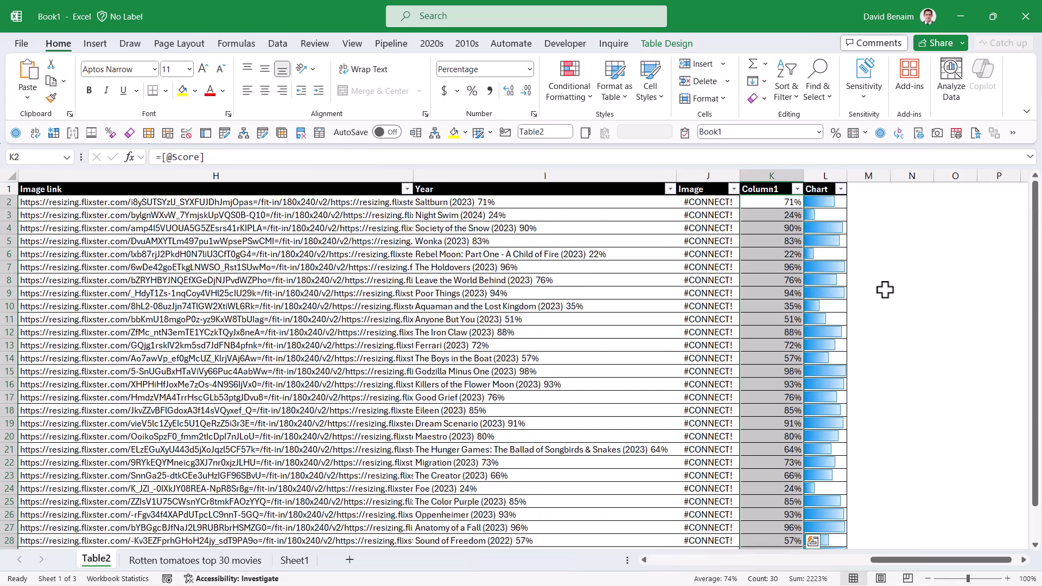
- Rename the new column's header to RT score and autofit column K to it
click(785, 190)
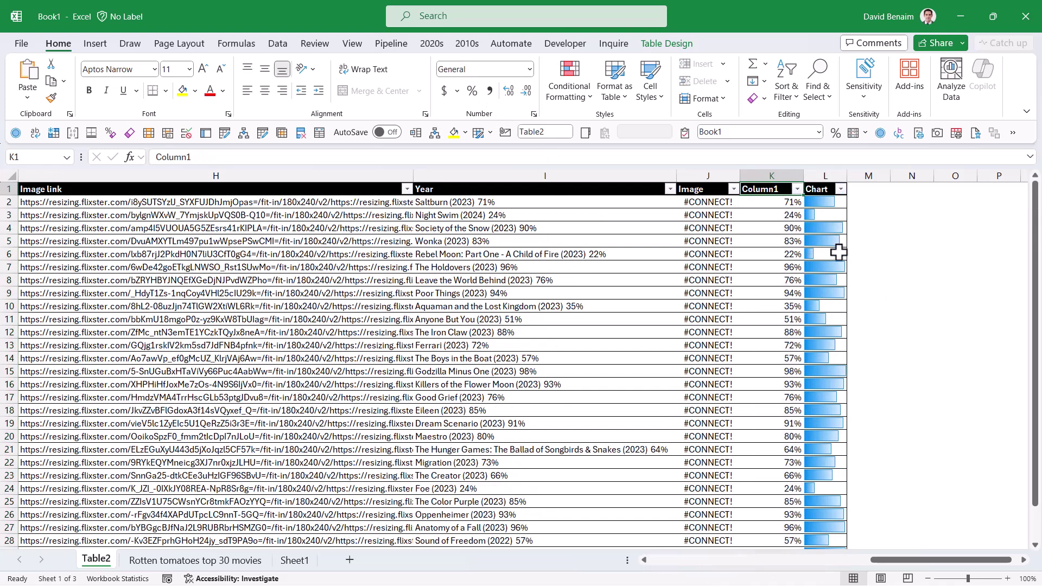
text(Score2)
key(shift+Left)
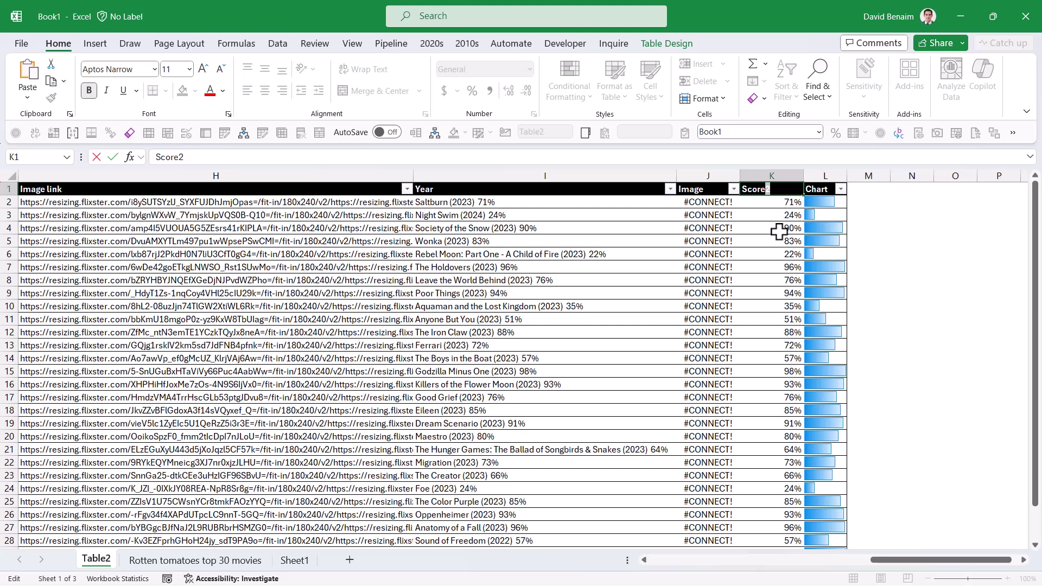
key(shift+Home)
text(RT)
key(Return)
key(Right)
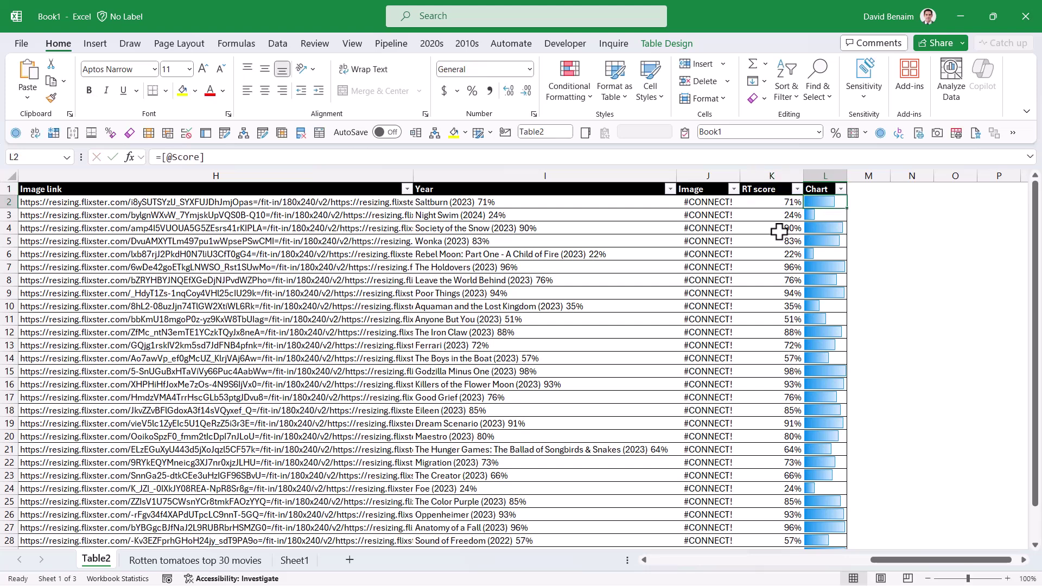
double_click(804, 175)
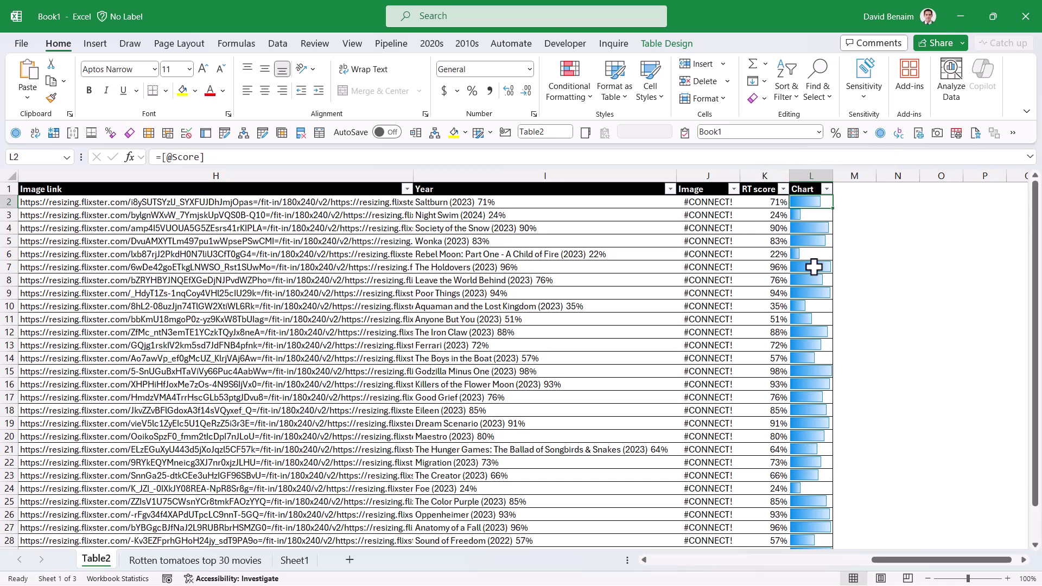
click(814, 267)
- Check several Image column cells to confirm their =IMAGE formulas showing #CONNECT!
click(706, 202)
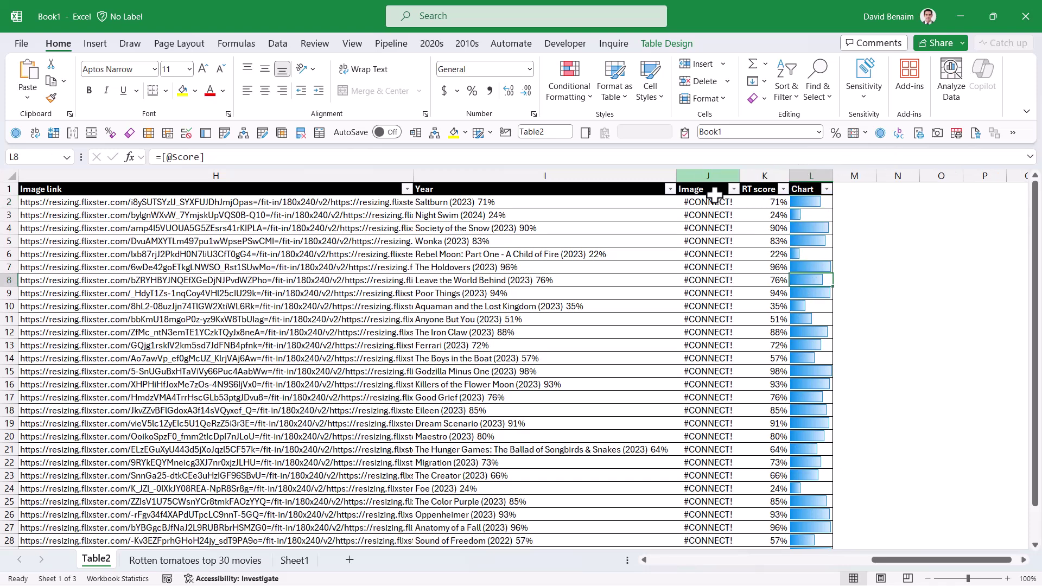
click(709, 241)
click(716, 399)
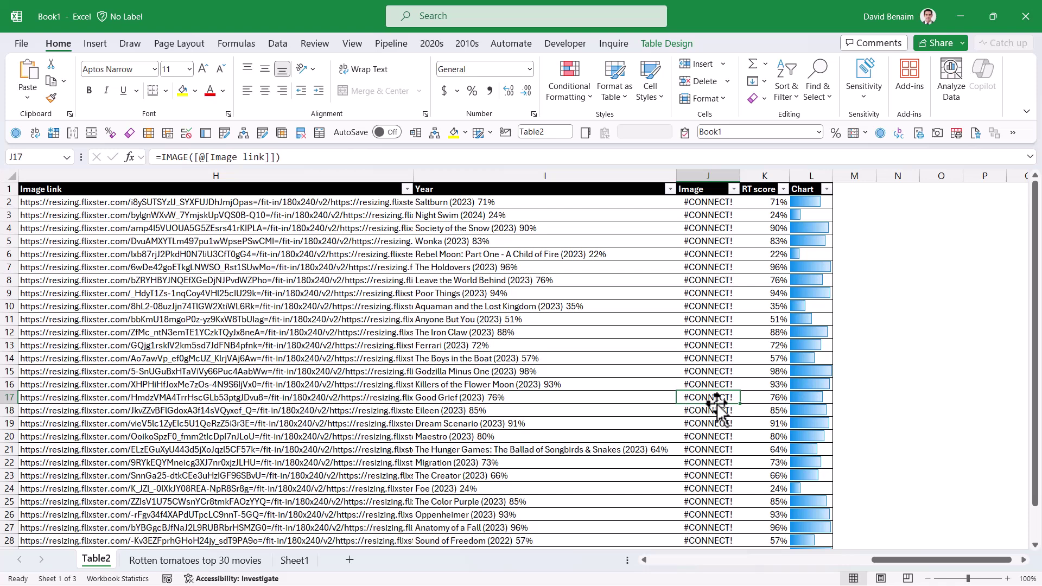
click(697, 229)
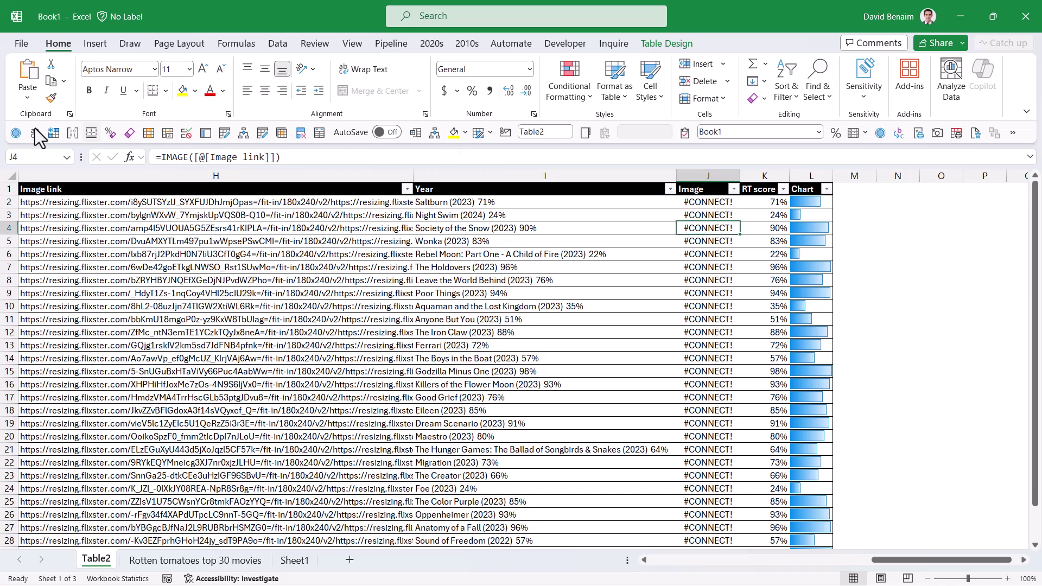
- Save the workbook to OneDrive - Xlconsulting as Get data from rotten tomatoes
click(24, 53)
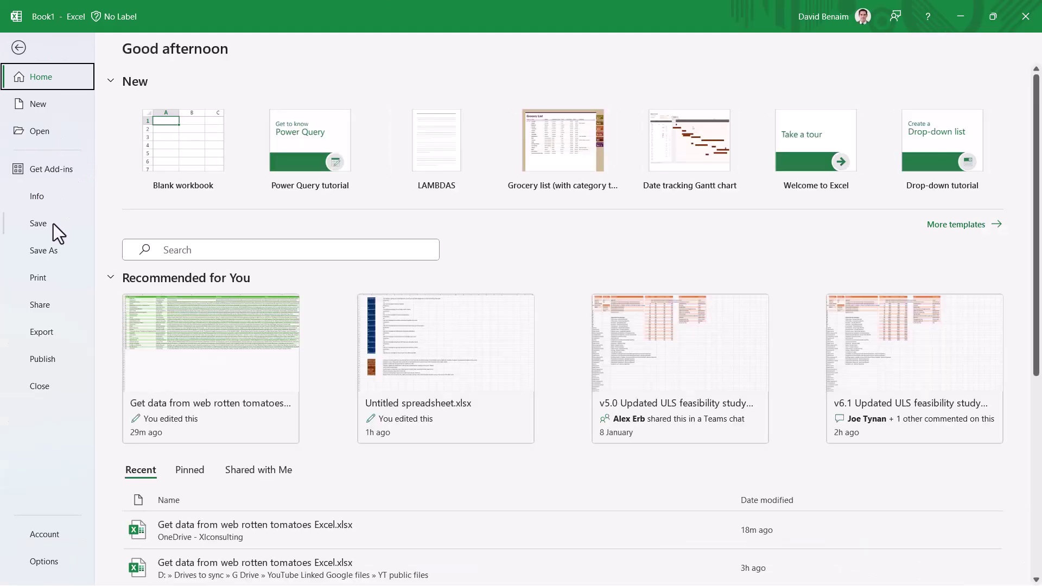
click(44, 250)
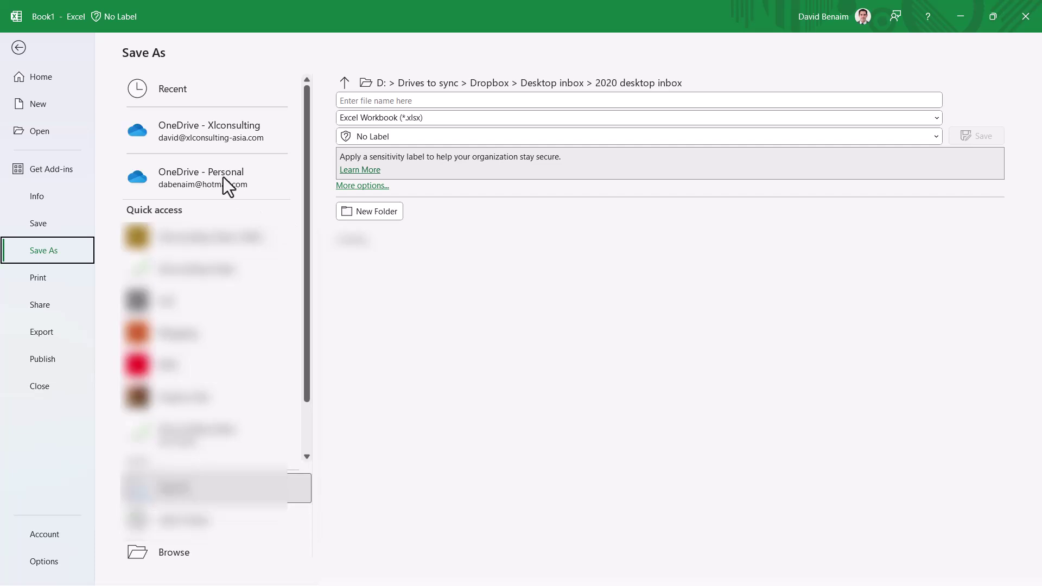
click(228, 132)
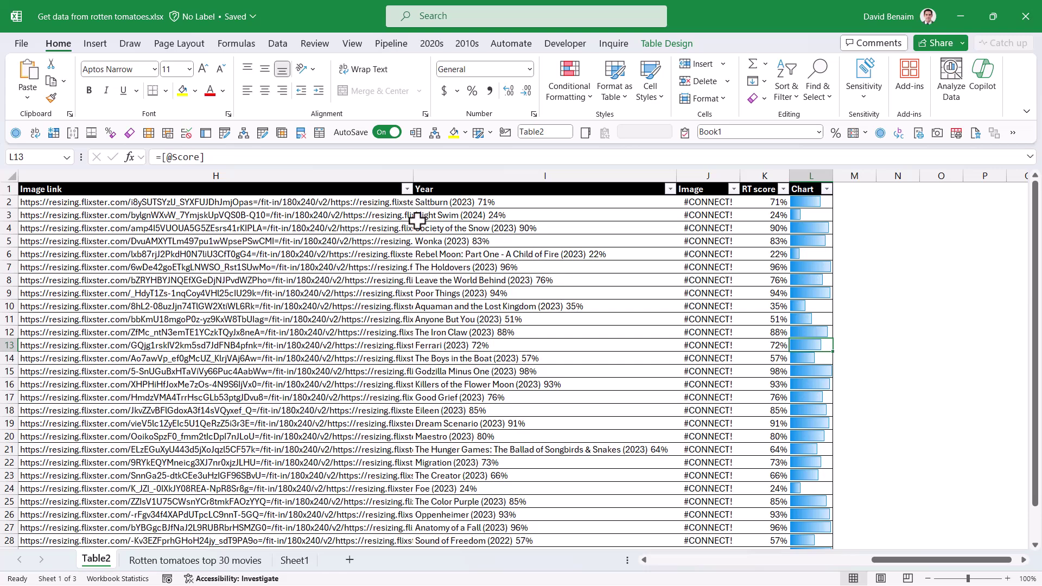
- Open the workbook's Bloated files OneDrive folder in the browser from File > Info
click(21, 44)
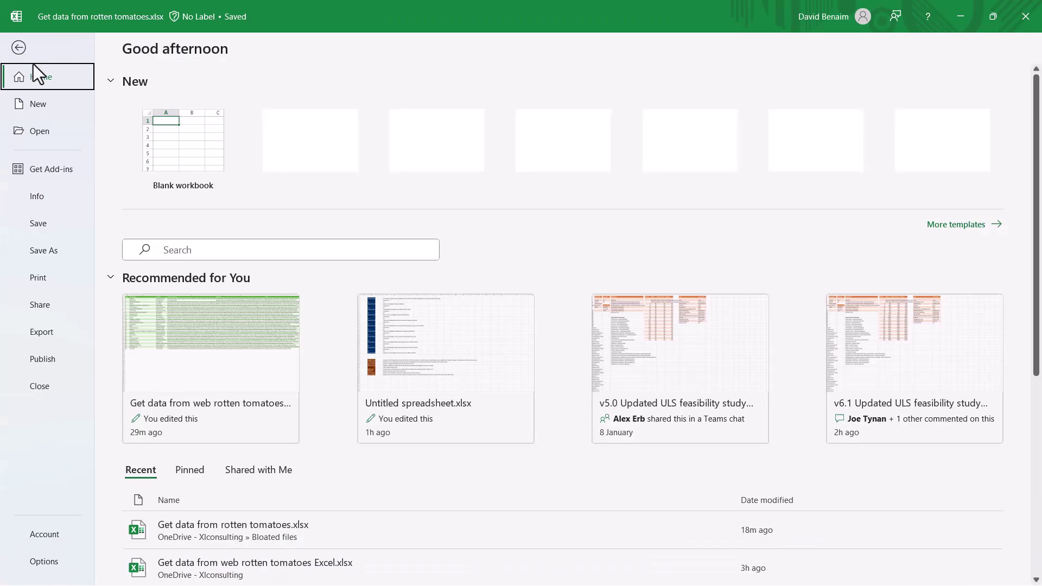
click(61, 198)
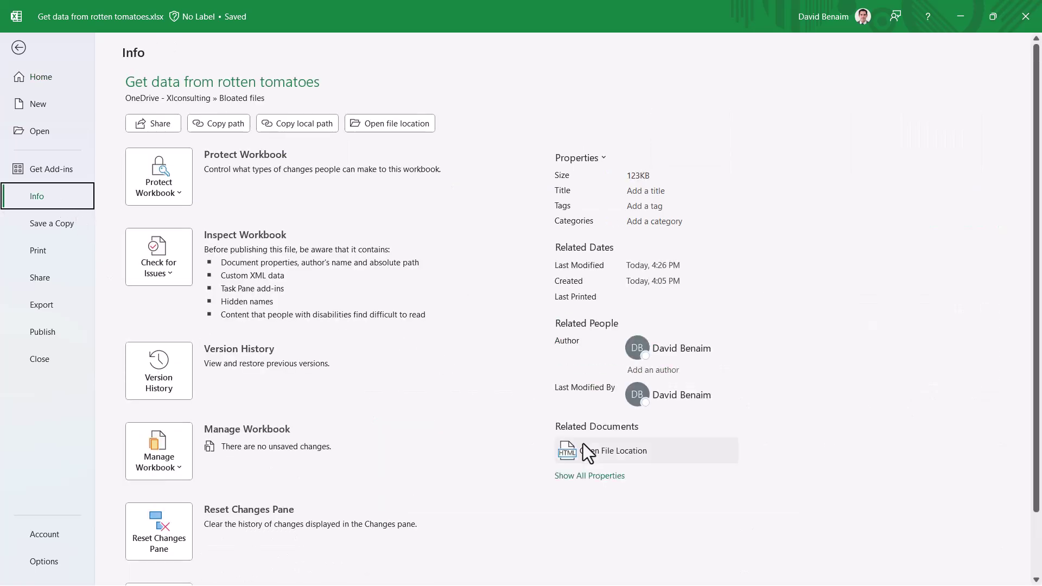
click(592, 449)
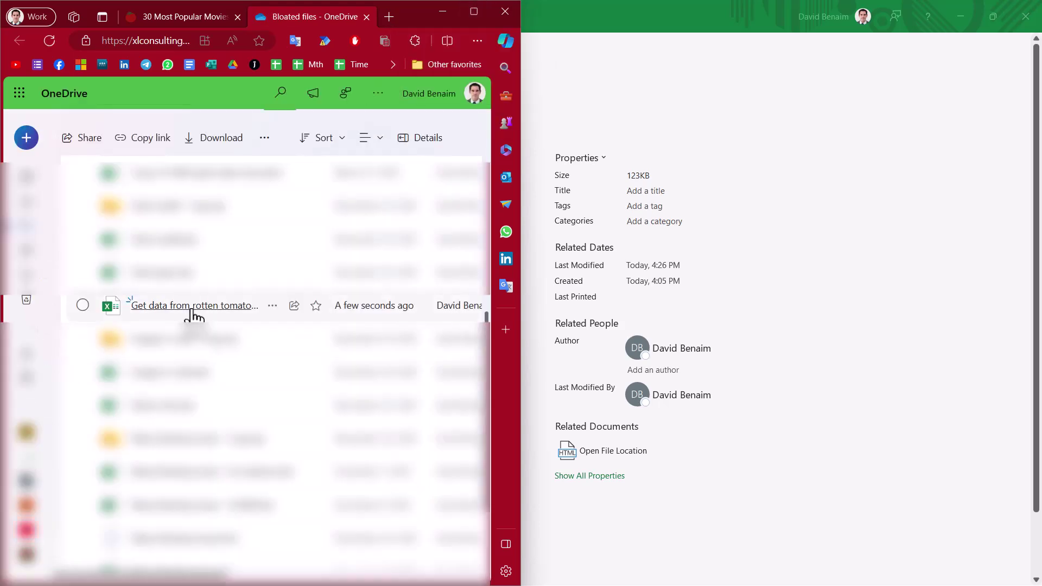
- Open the workbook online, turn on images, and make rows 2–16 taller for the posters
click(191, 307)
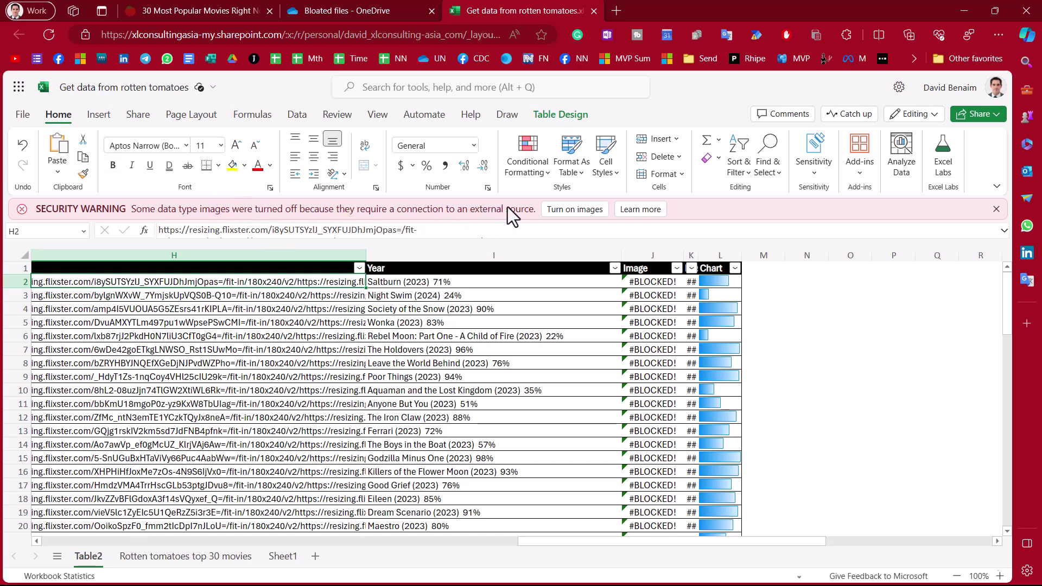
click(574, 211)
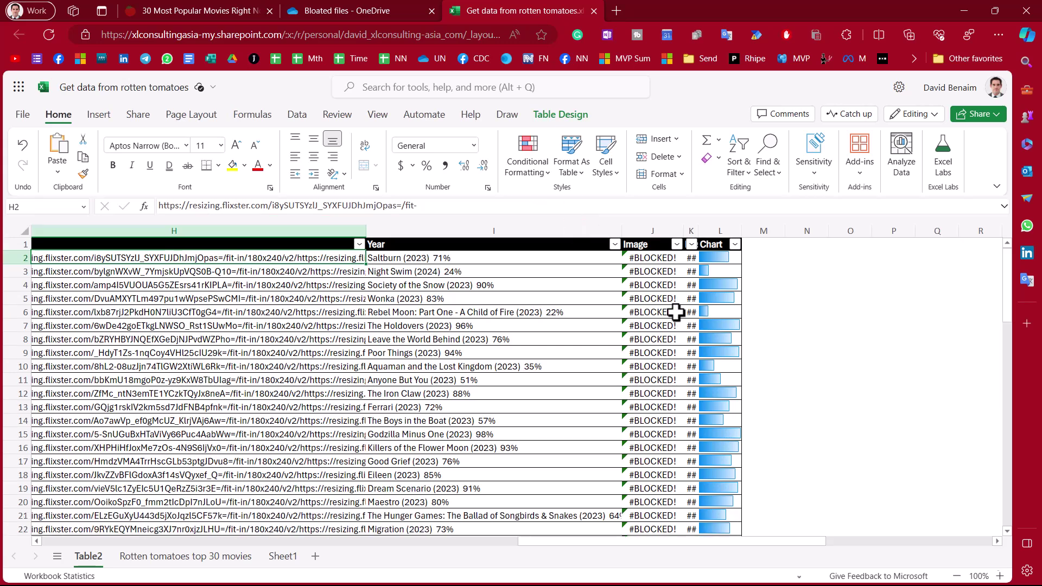
click(638, 260)
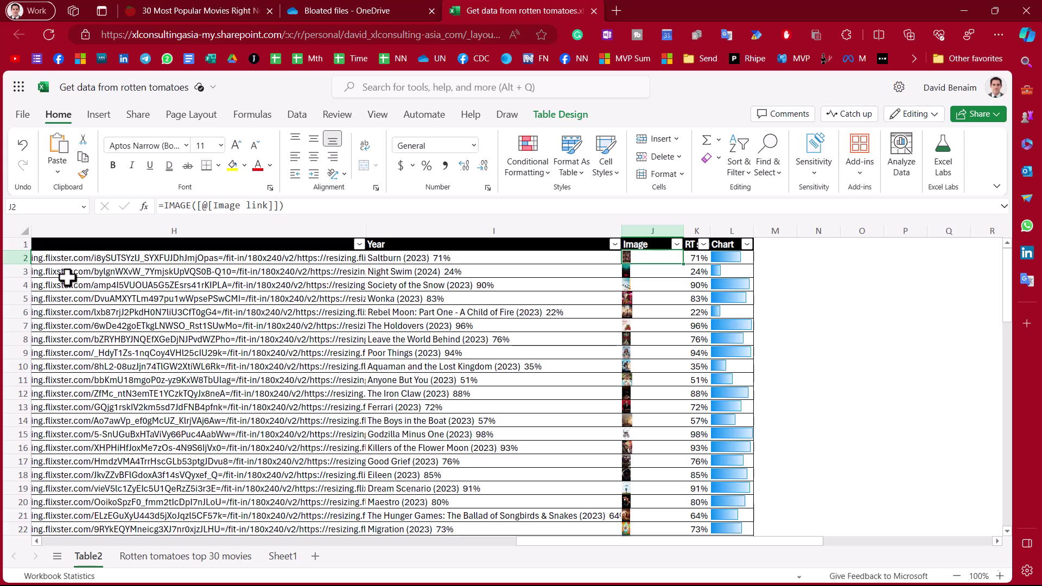
drag(19, 258, 25, 471)
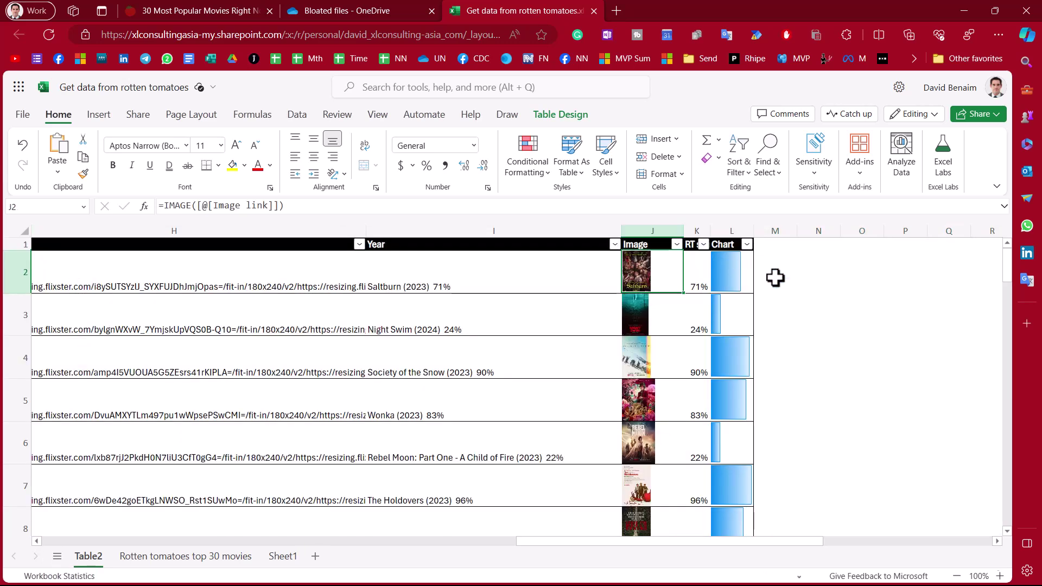
click(797, 278)
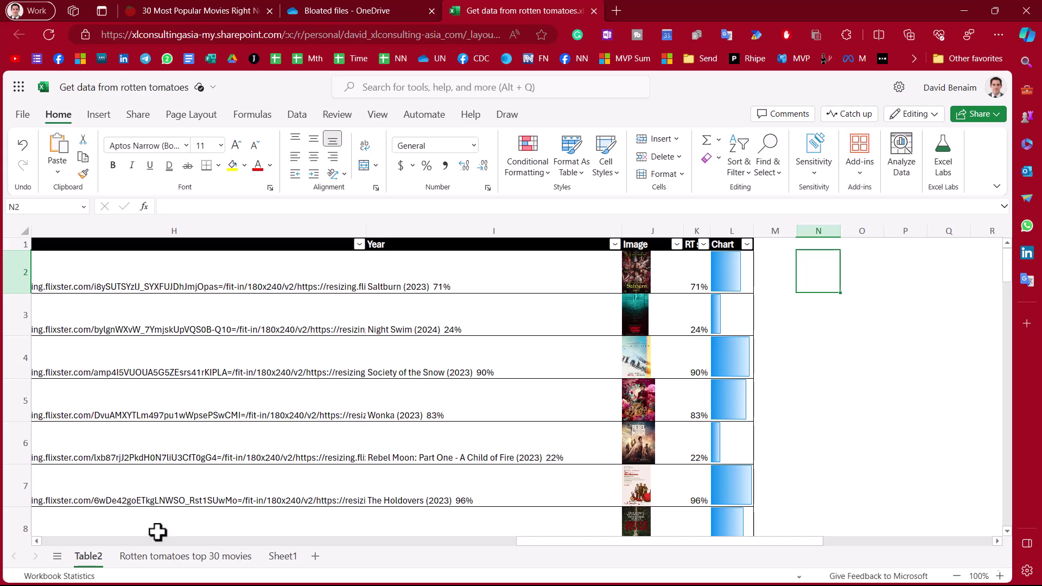
- Load Table 2 from the web page into Power Query with Transform Data
click(163, 560)
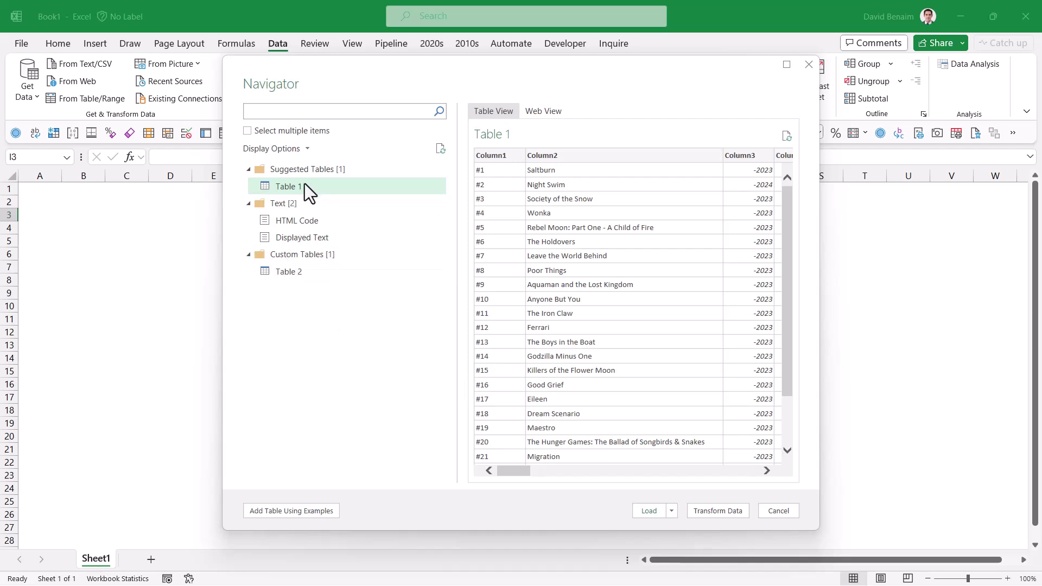
click(301, 278)
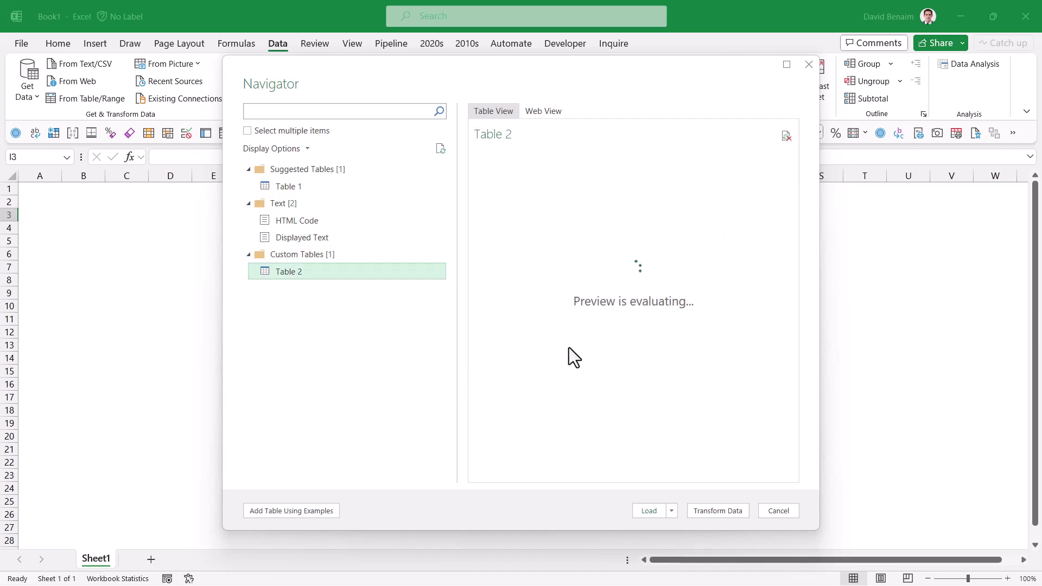
click(718, 511)
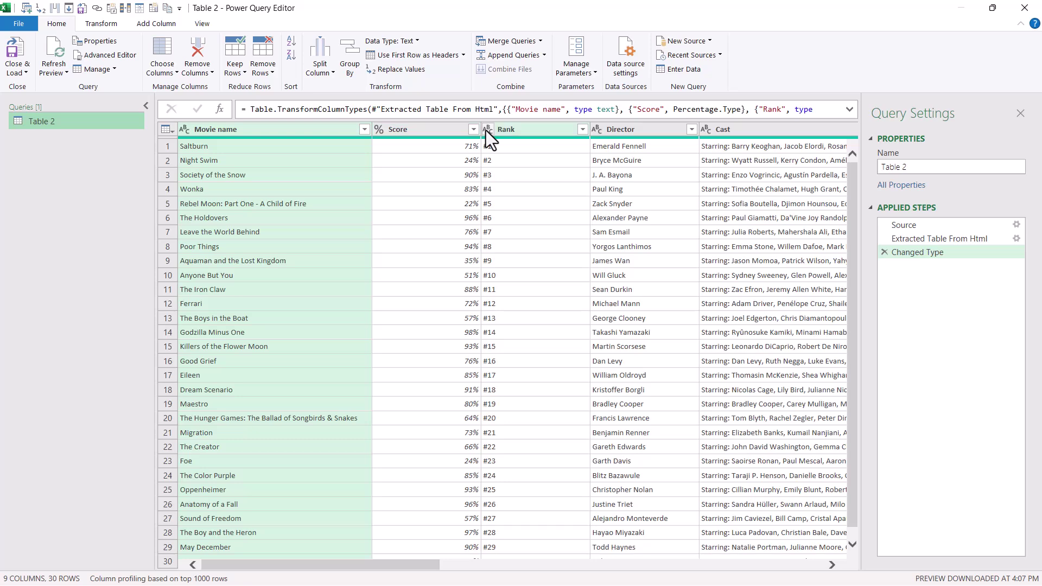
- Replace # in Rank and Starring in Cast with nothing
click(517, 126)
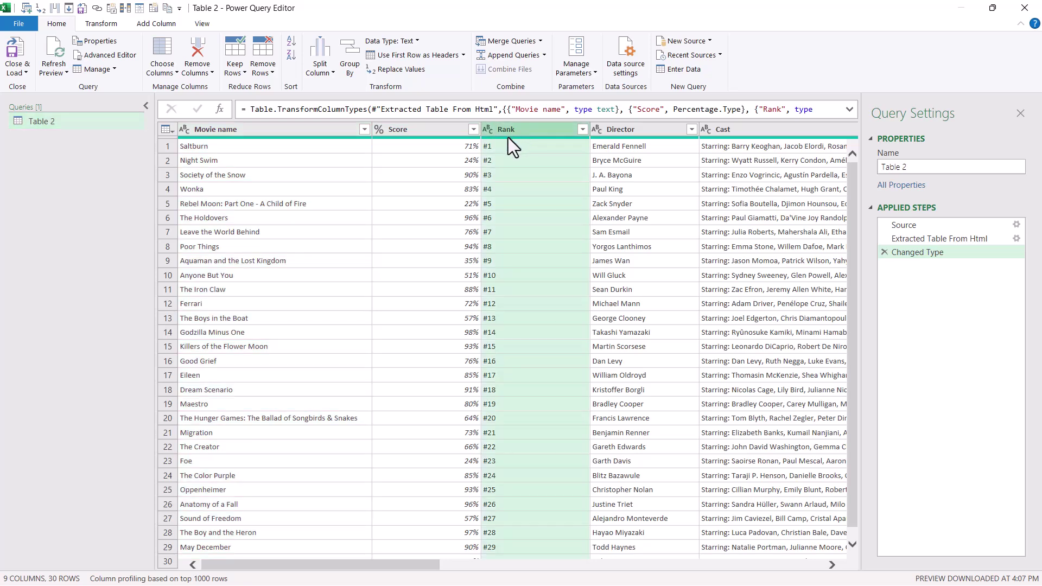
click(396, 70)
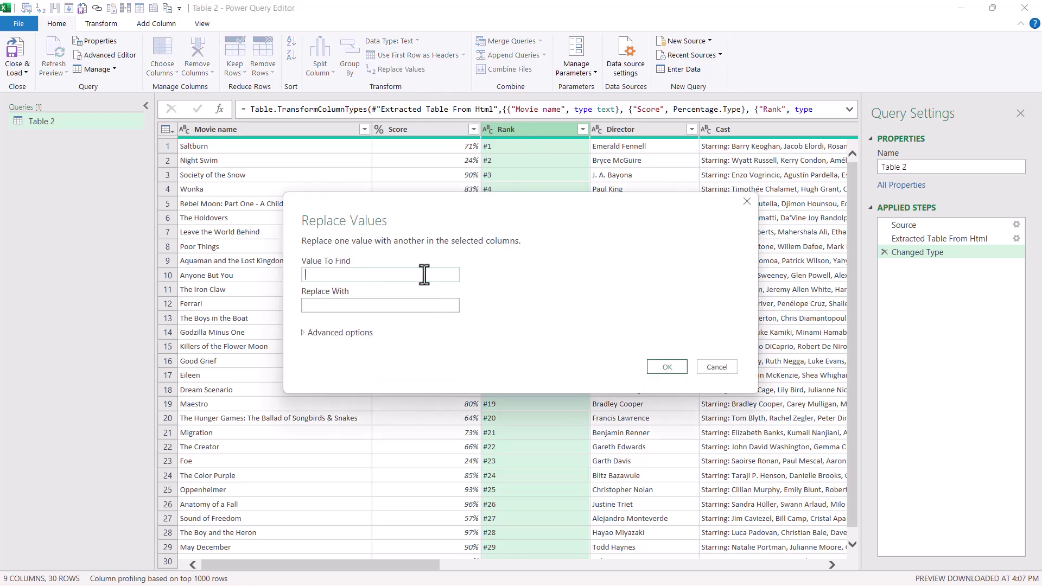
text(#)
click(668, 366)
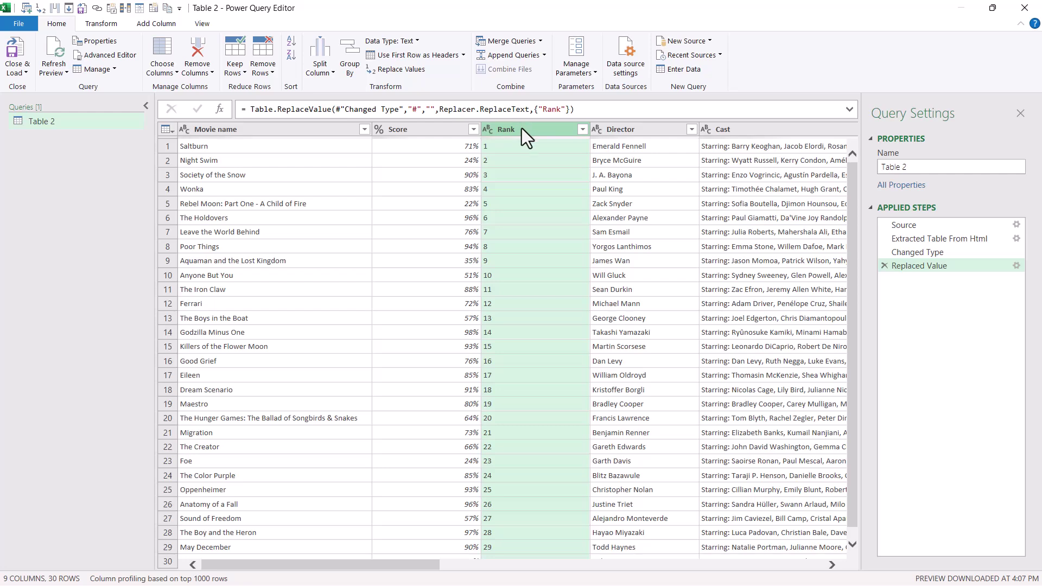
click(748, 134)
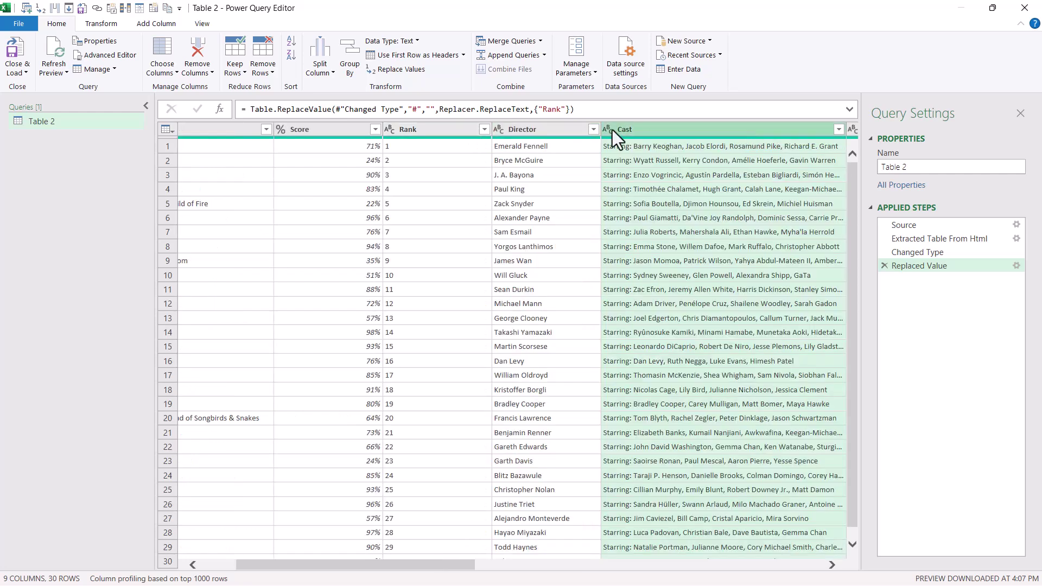
click(405, 72)
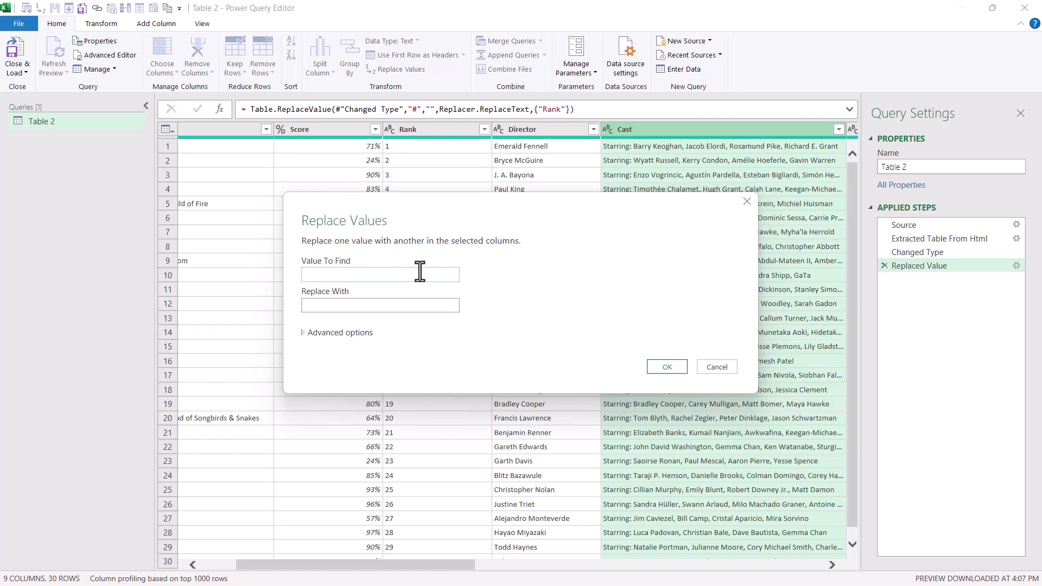
text(Starring:)
click(670, 366)
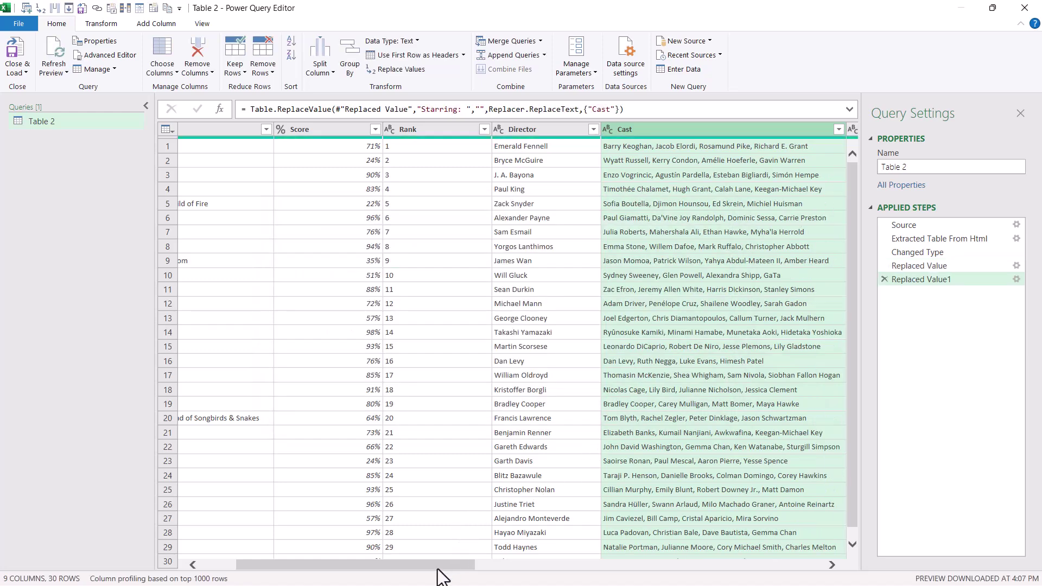
- Remove the Critics Consensus: and Synopsis: prefixes from their columns
drag(437, 565, 566, 565)
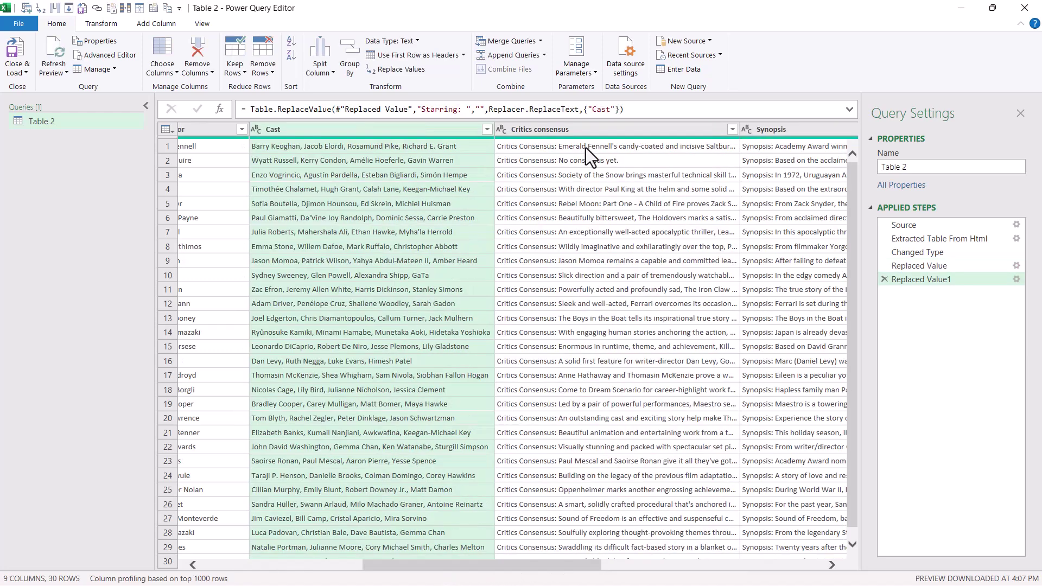
click(582, 128)
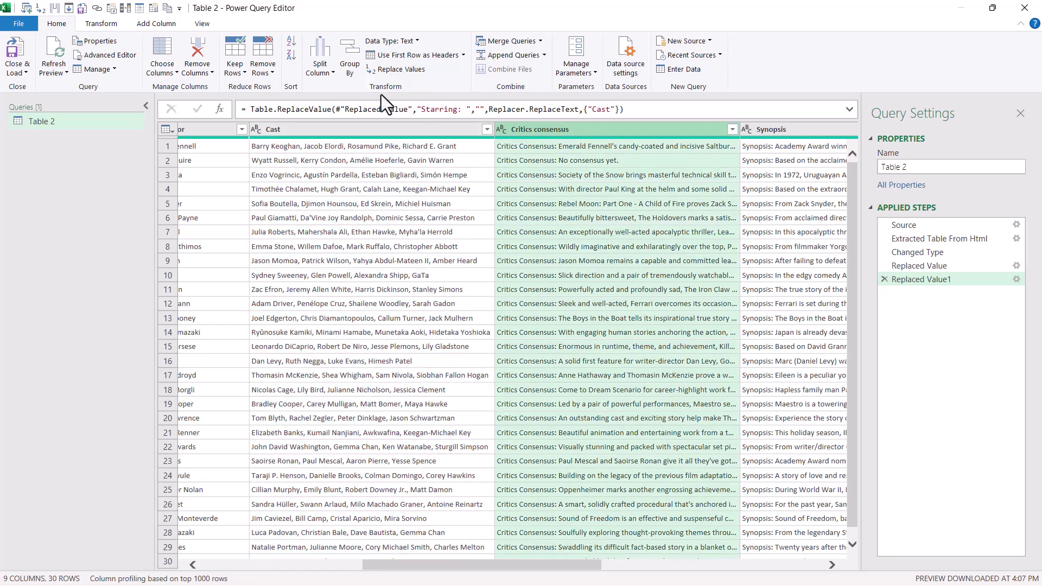
click(392, 67)
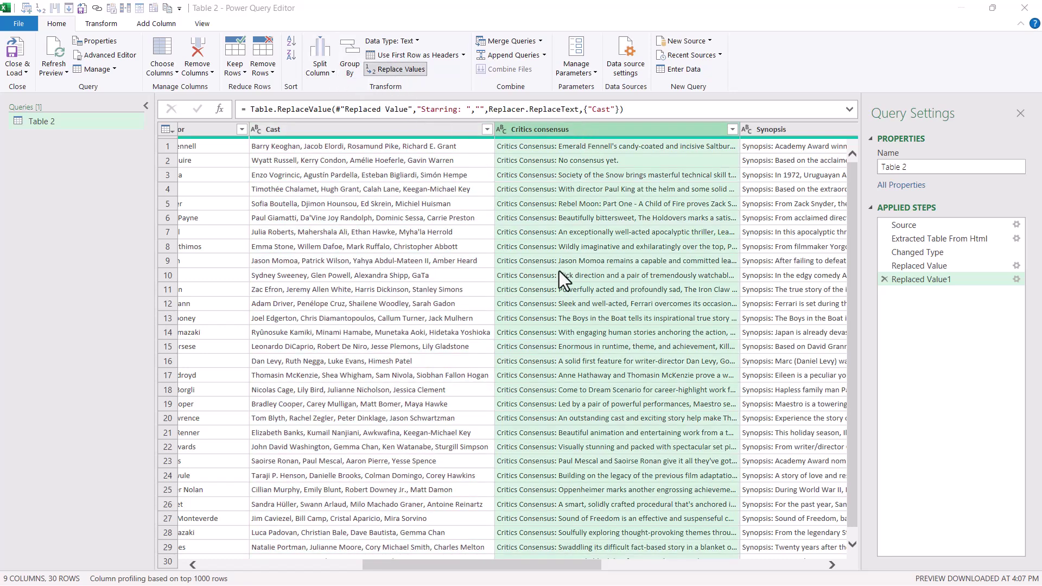
text(Criti)
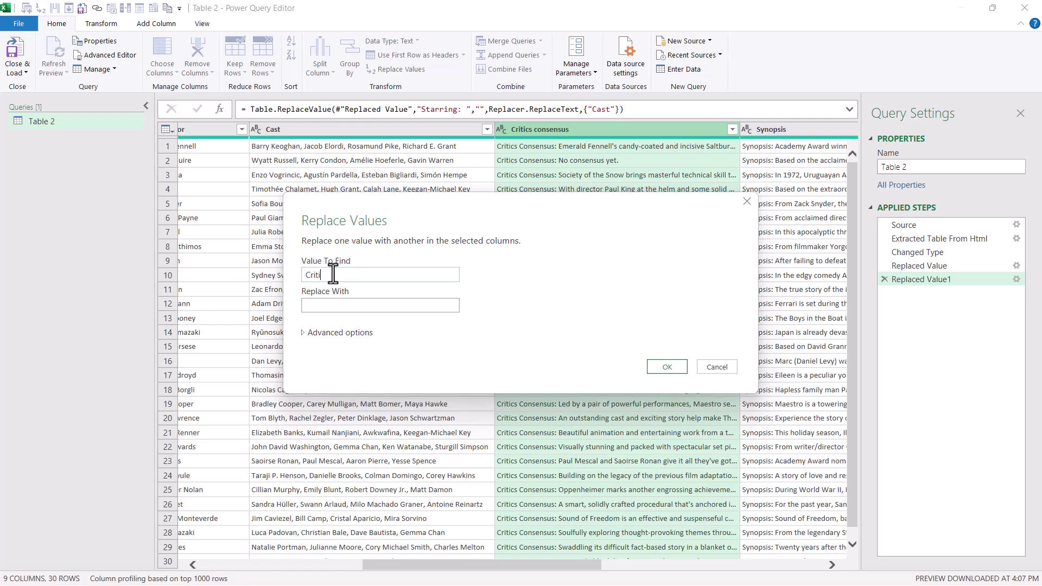
text(cs Consensus:)
click(654, 370)
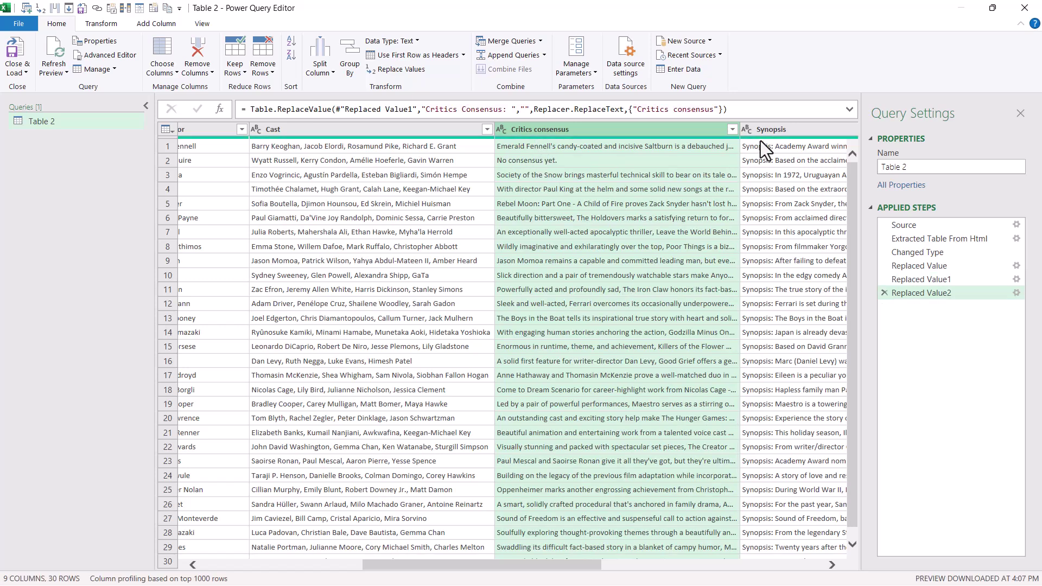
click(775, 131)
click(402, 69)
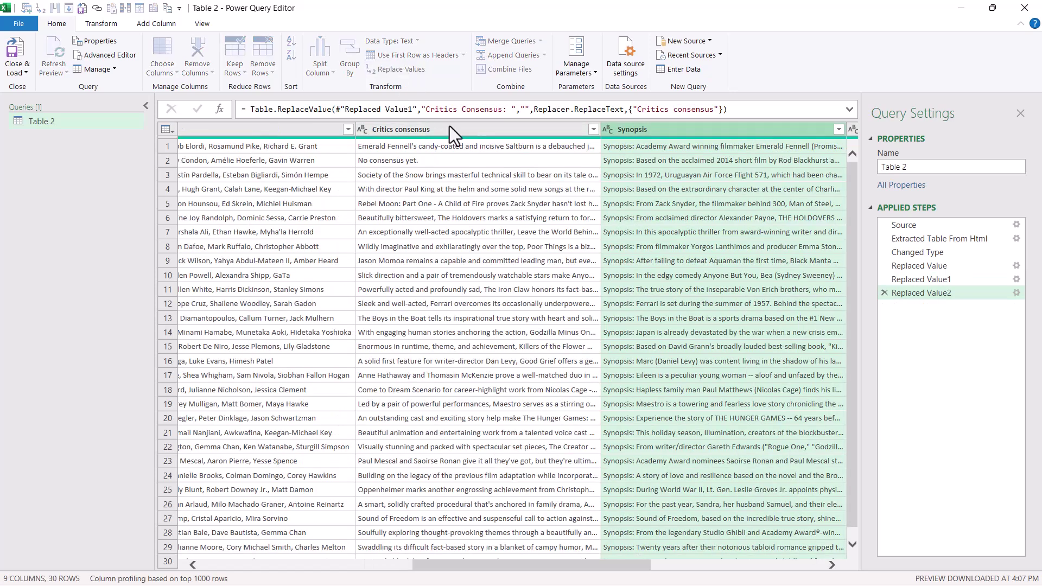
text(Synopsis)
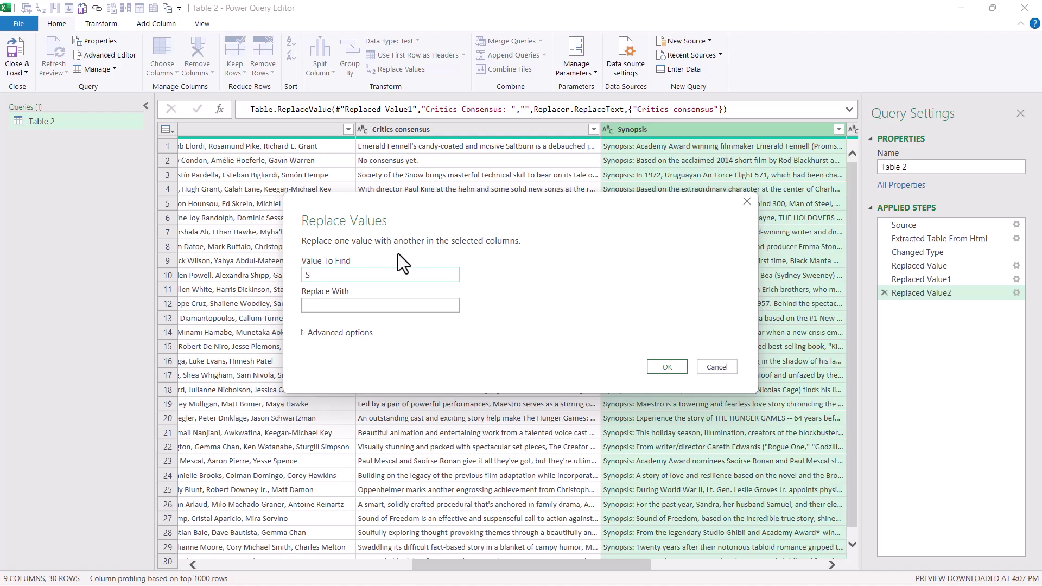
text(:)
key(Return)
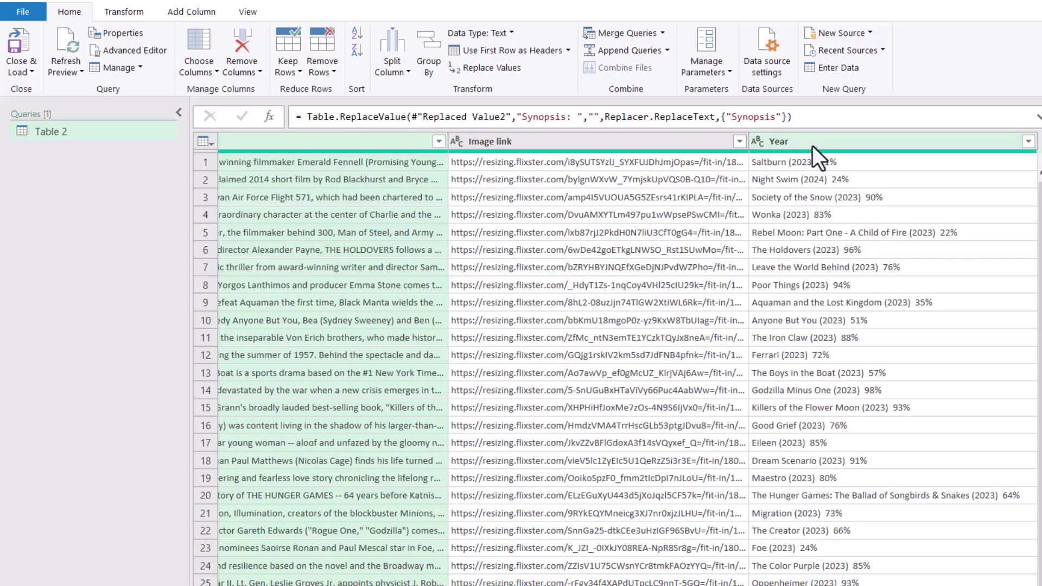
- Extract the text between '(' and ')' in the Year column to keep only the year
click(815, 145)
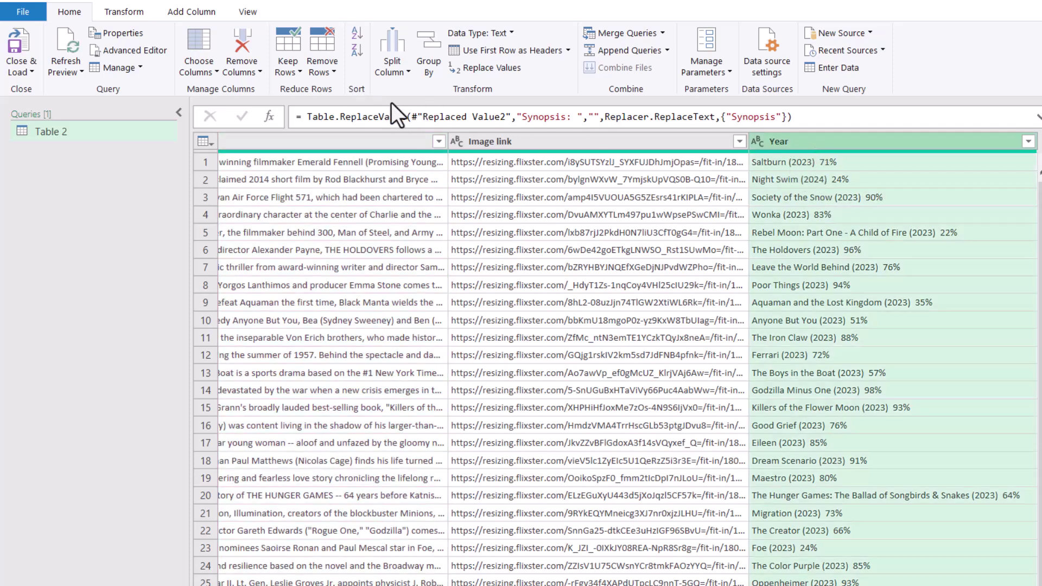
click(106, 7)
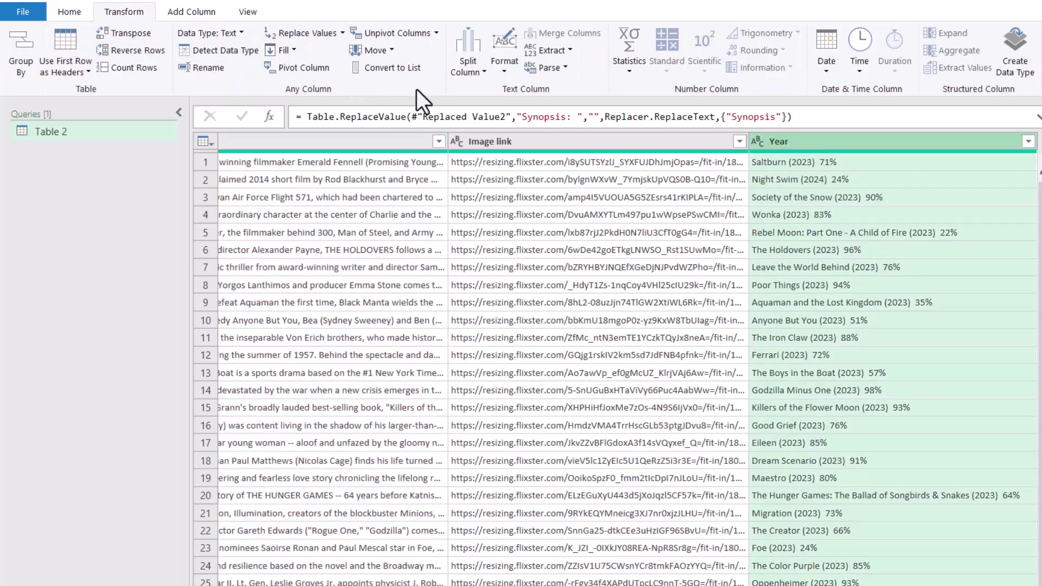
click(546, 51)
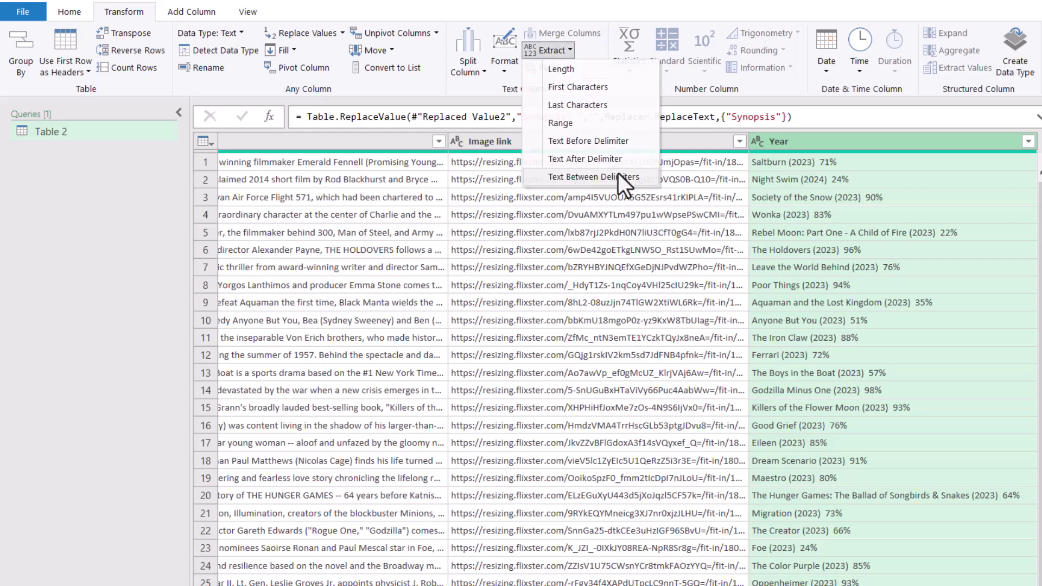
click(597, 177)
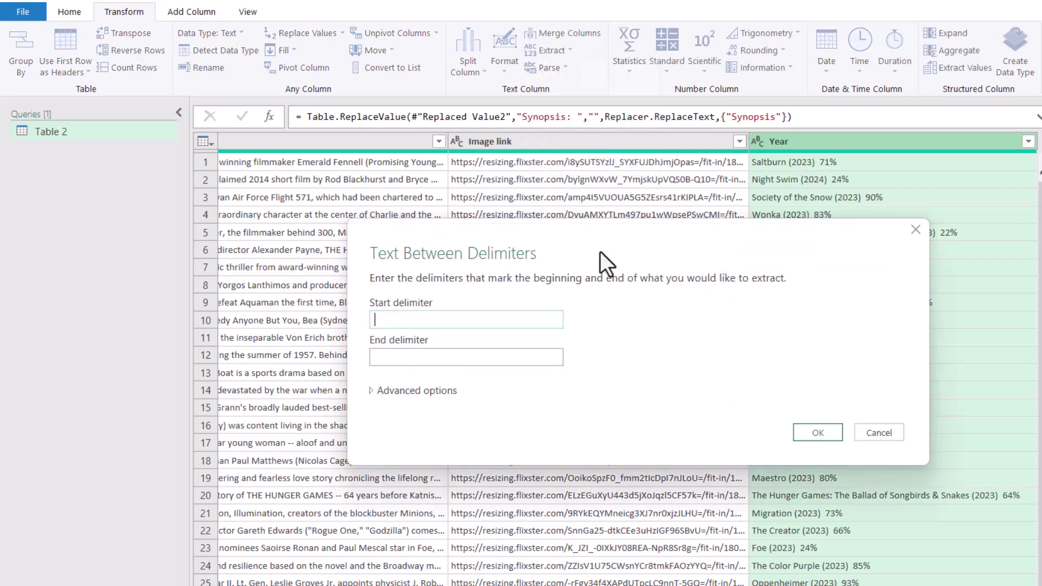
text(()
click(502, 363)
text())
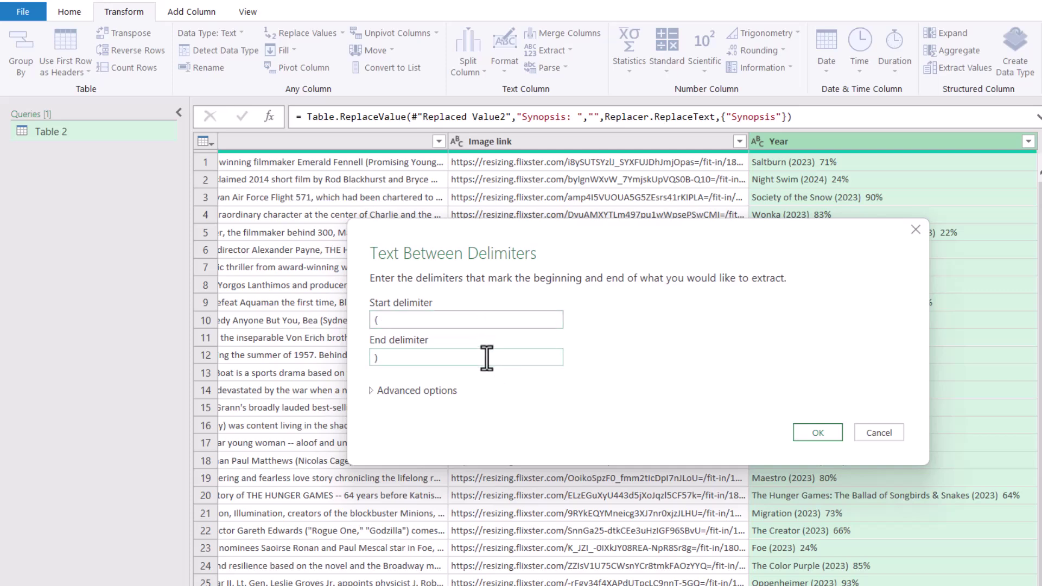
click(818, 433)
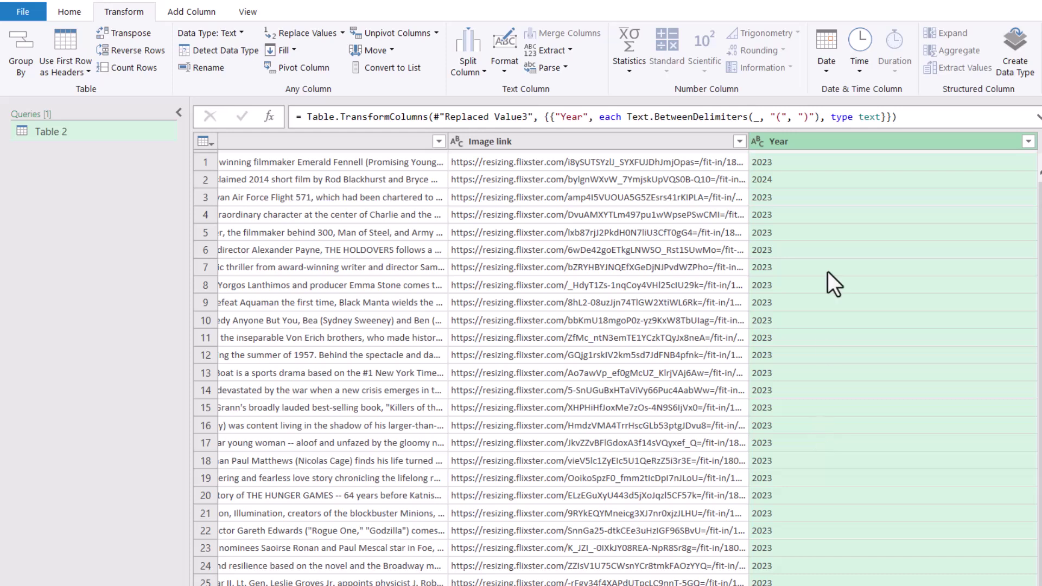
- Check the Year values, then set the Year column type to Whole Number
click(1027, 142)
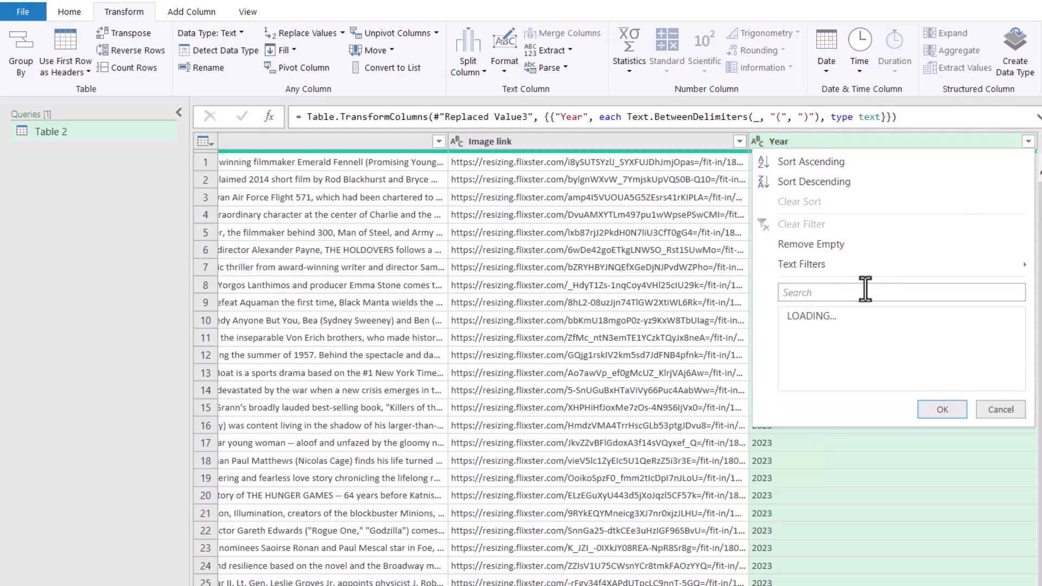
click(997, 410)
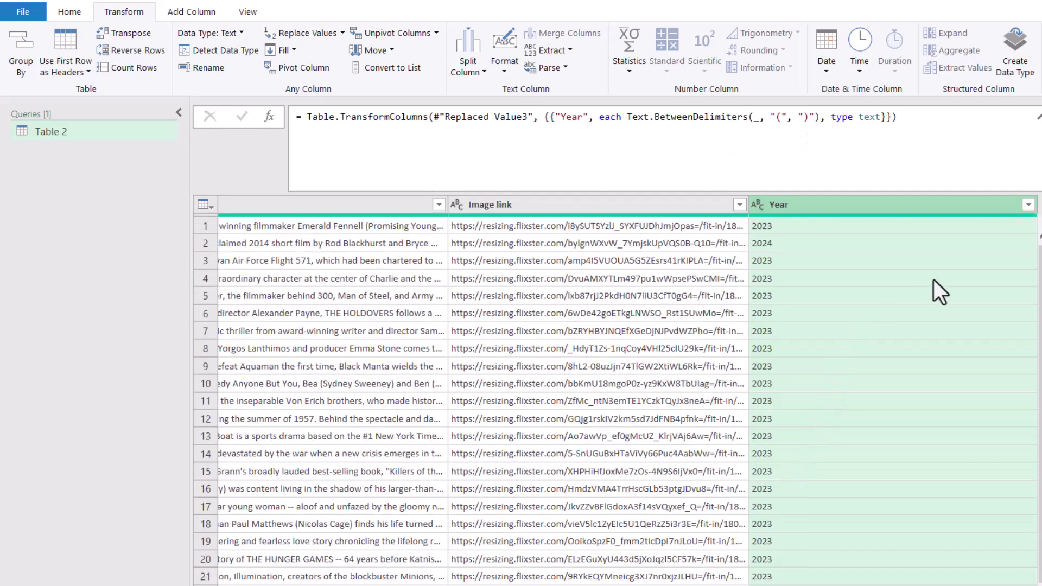
click(755, 205)
click(799, 260)
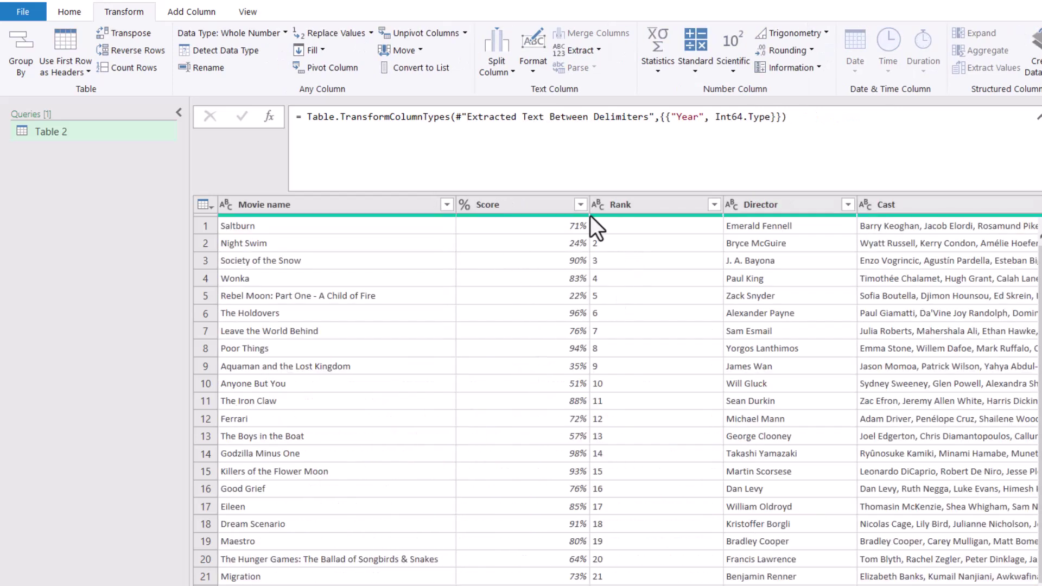
- Set Rank to Whole Number, multiply Score by 100, and set Score to Whole Number
click(597, 205)
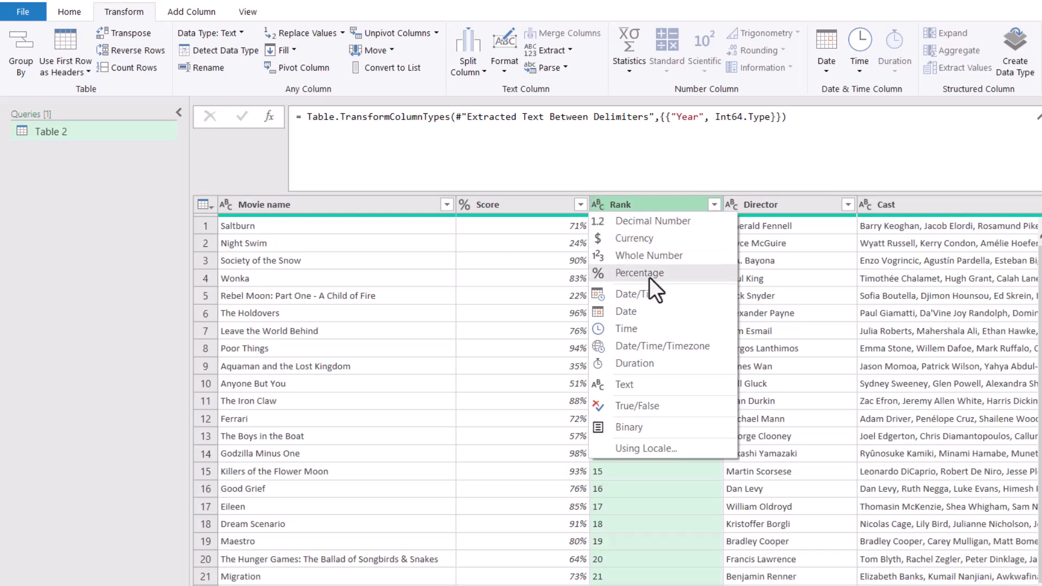
click(664, 255)
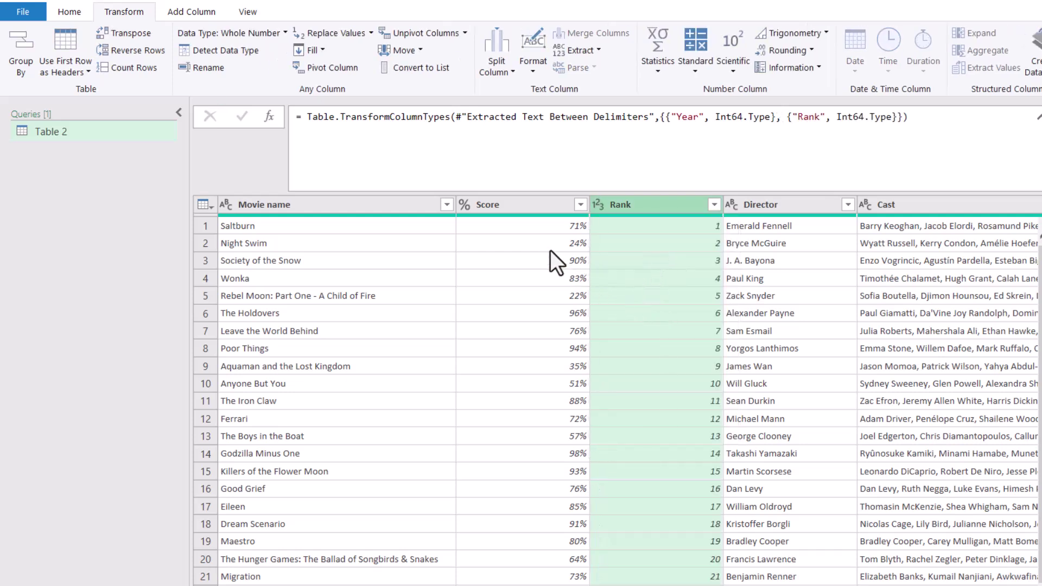
click(533, 204)
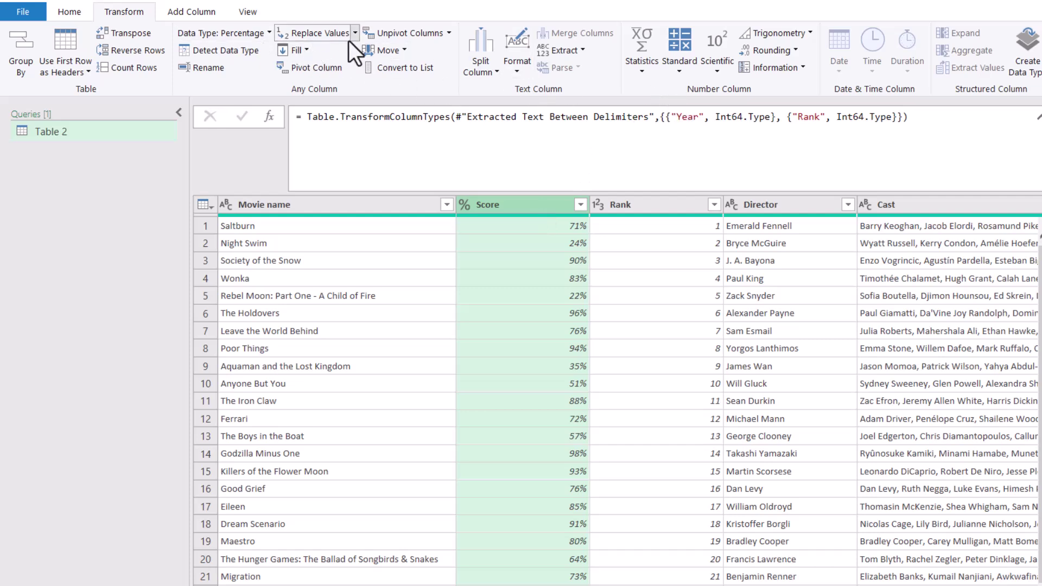
click(677, 70)
click(704, 111)
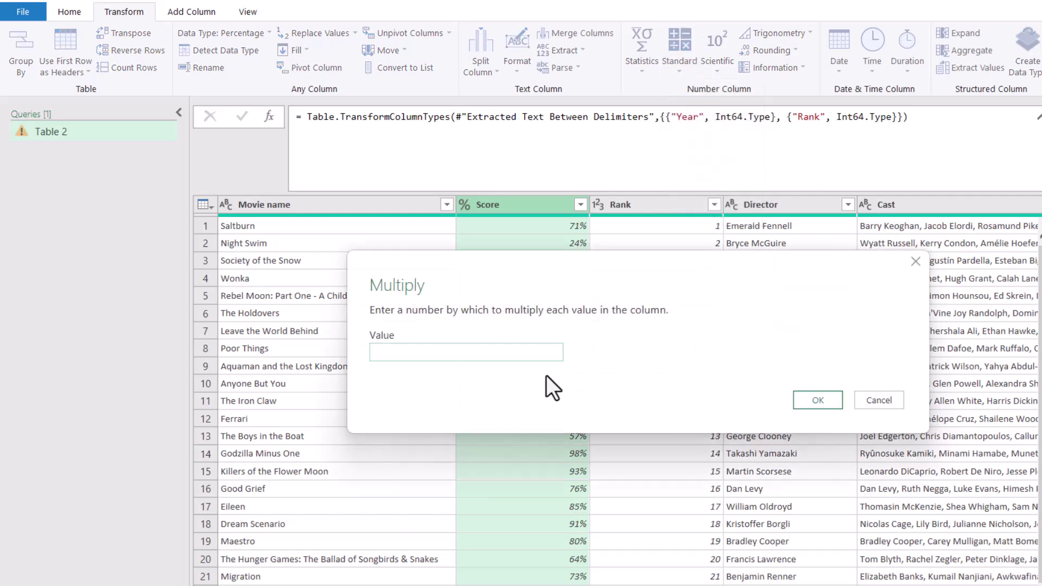
text(100)
click(816, 400)
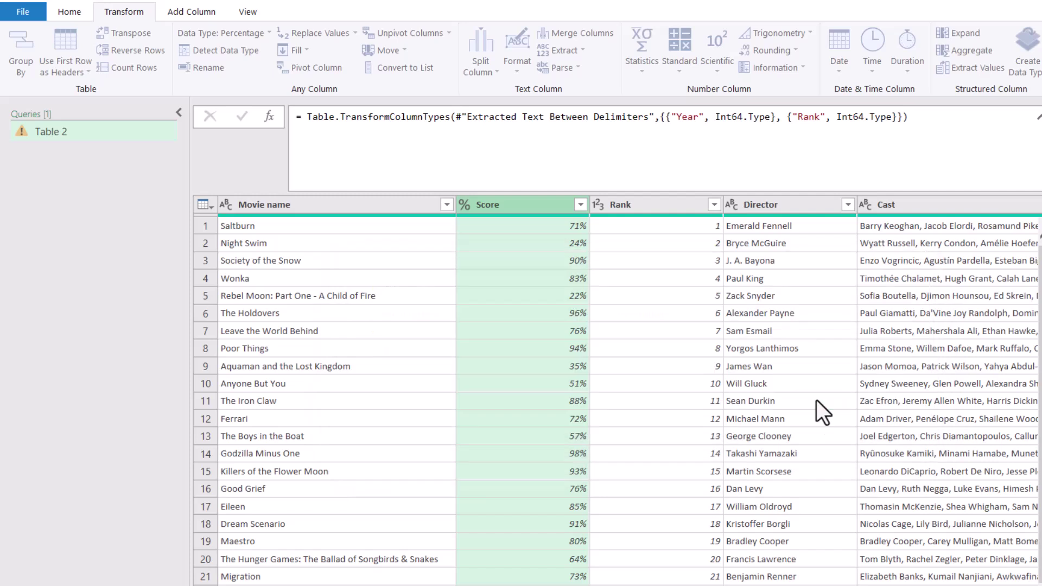
click(464, 206)
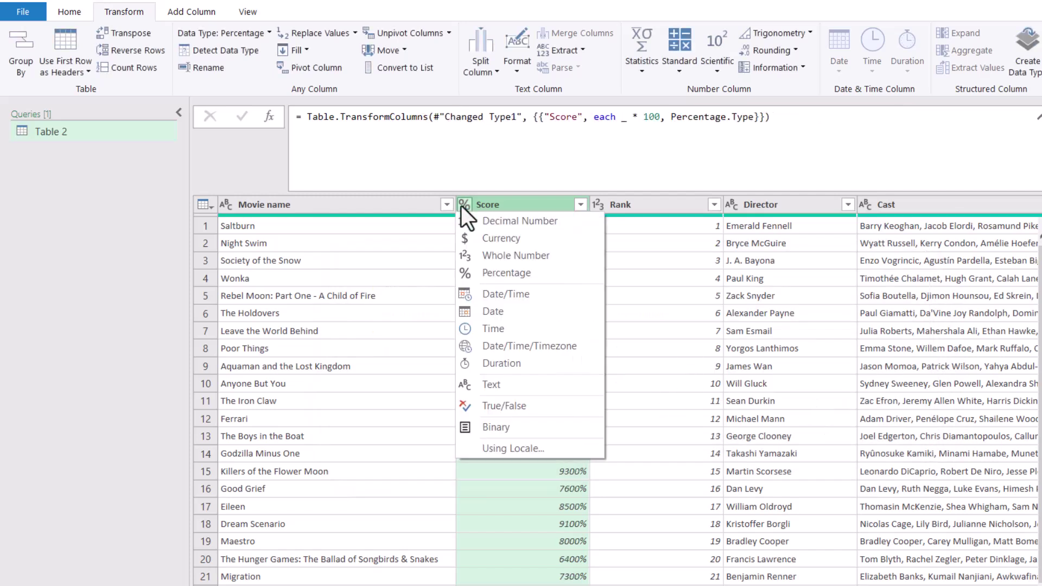
click(530, 256)
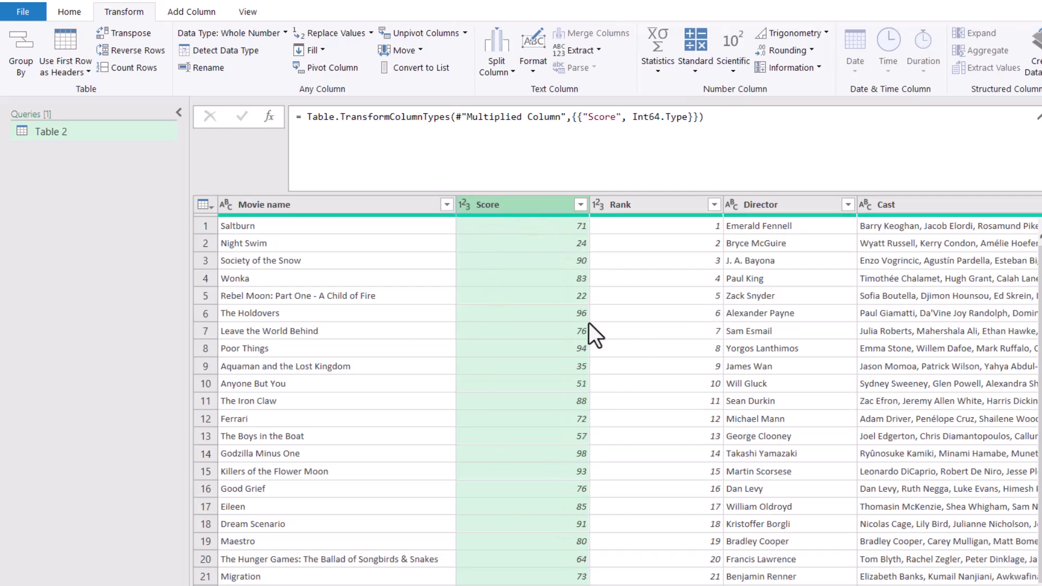
- Start a column from examples with sample bands '70 to 79' and '20 to 29'
click(190, 8)
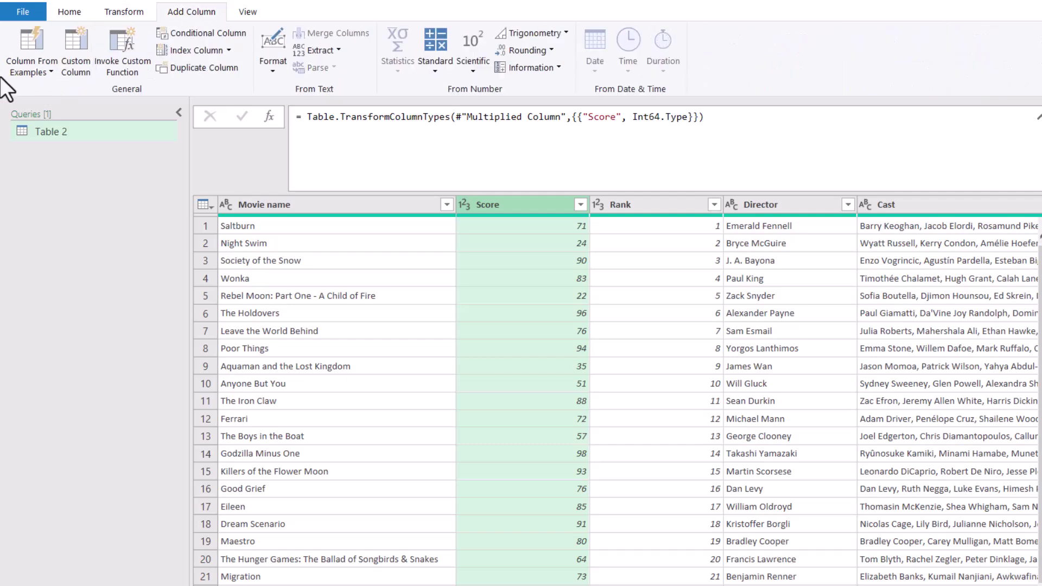
click(38, 40)
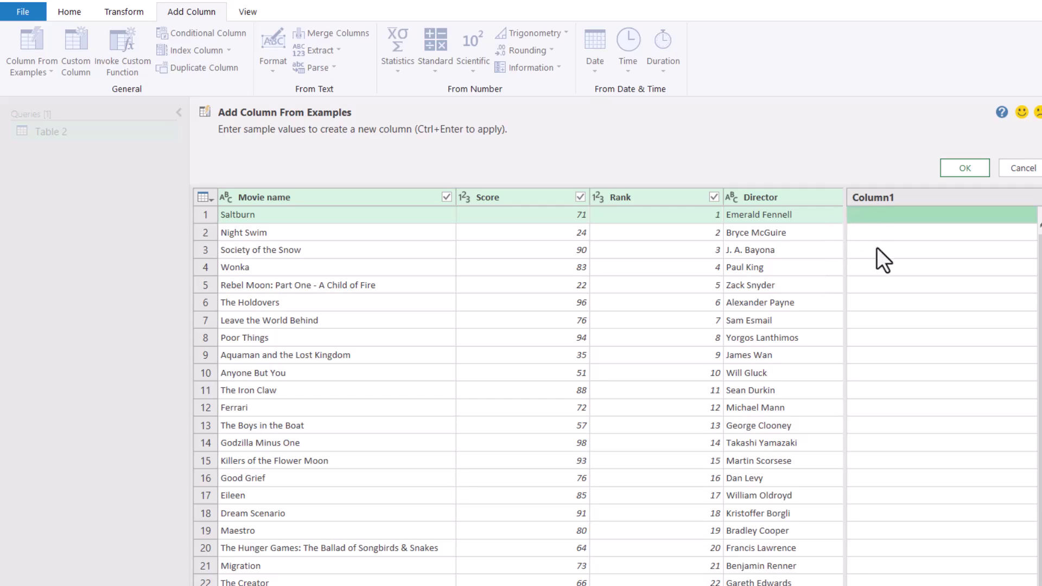
text(70 to 79)
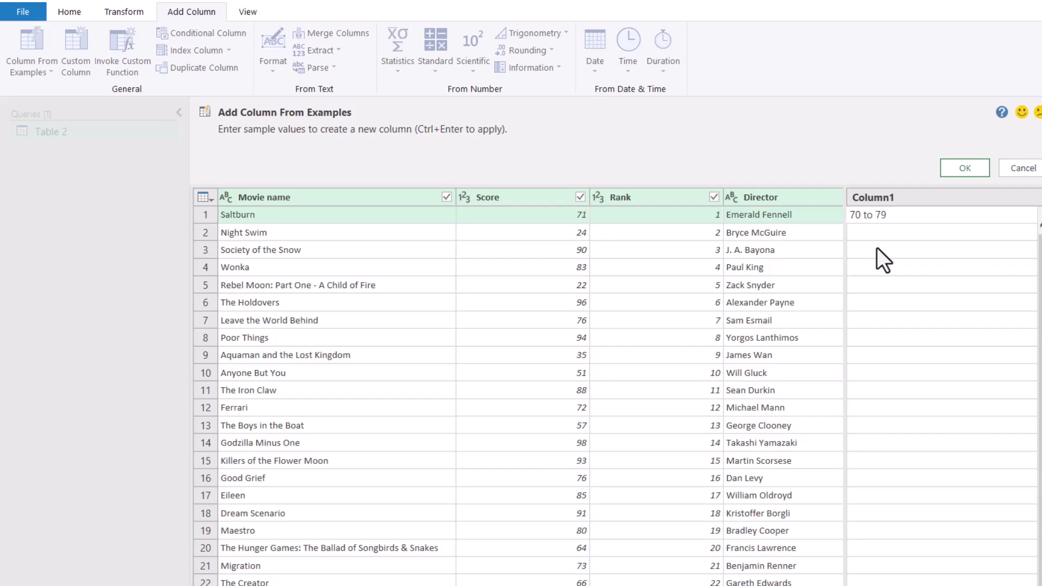
key(Return)
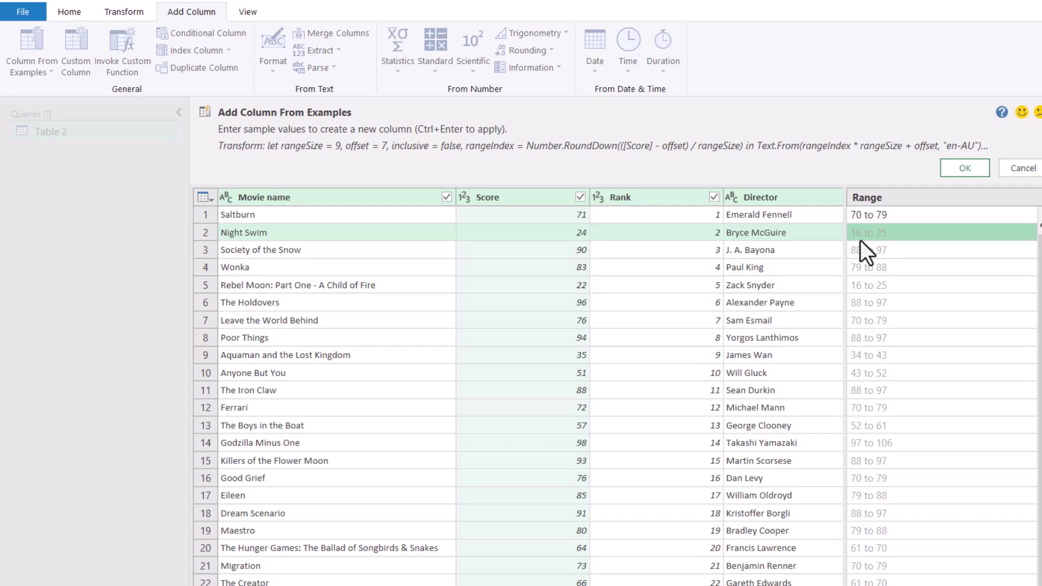
text(20 to)
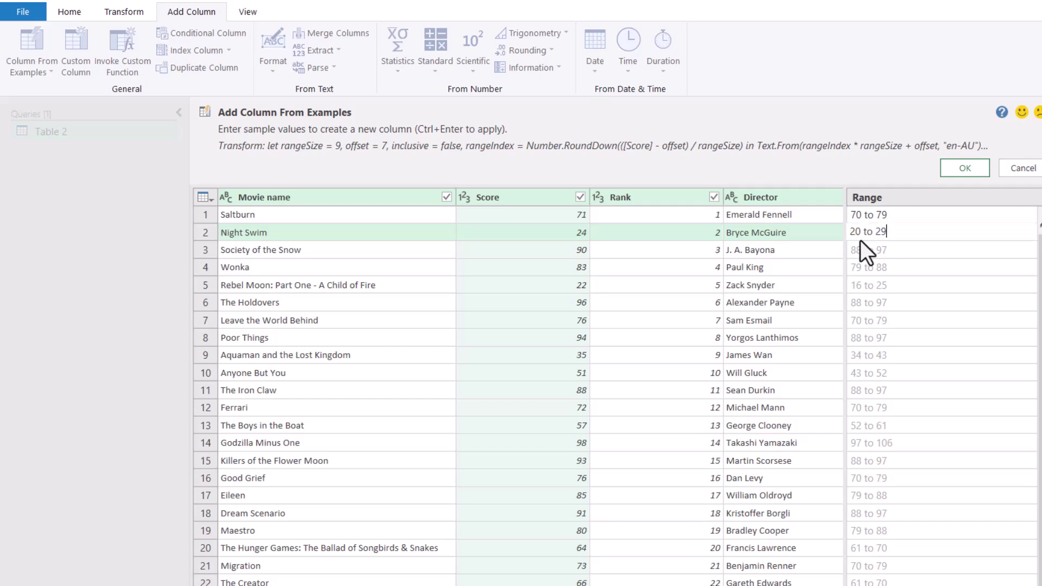
text( 29)
key(Return)
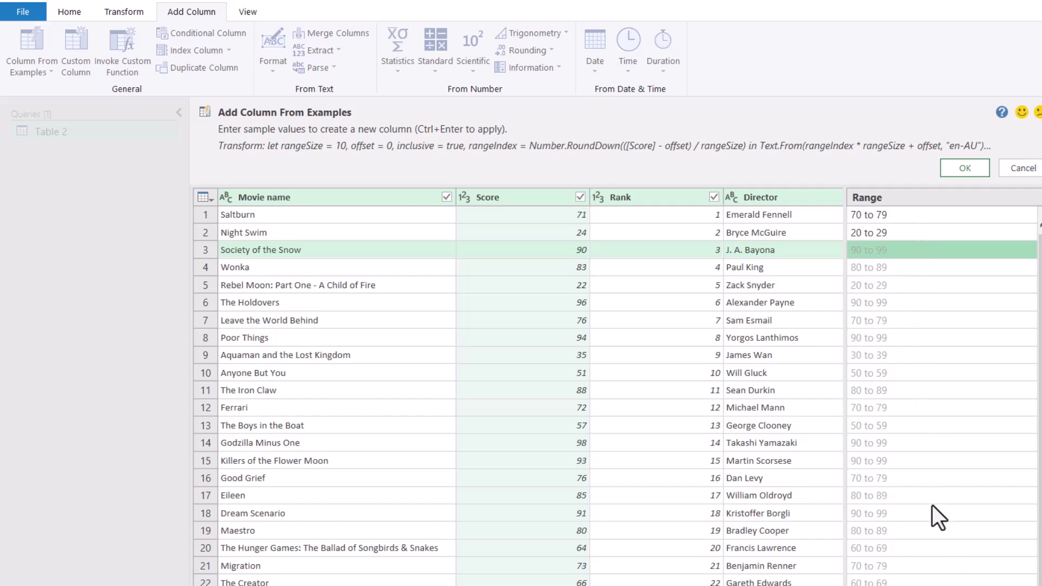
- Name the new example column 'Score bands' and add it to the table
double_click(890, 200)
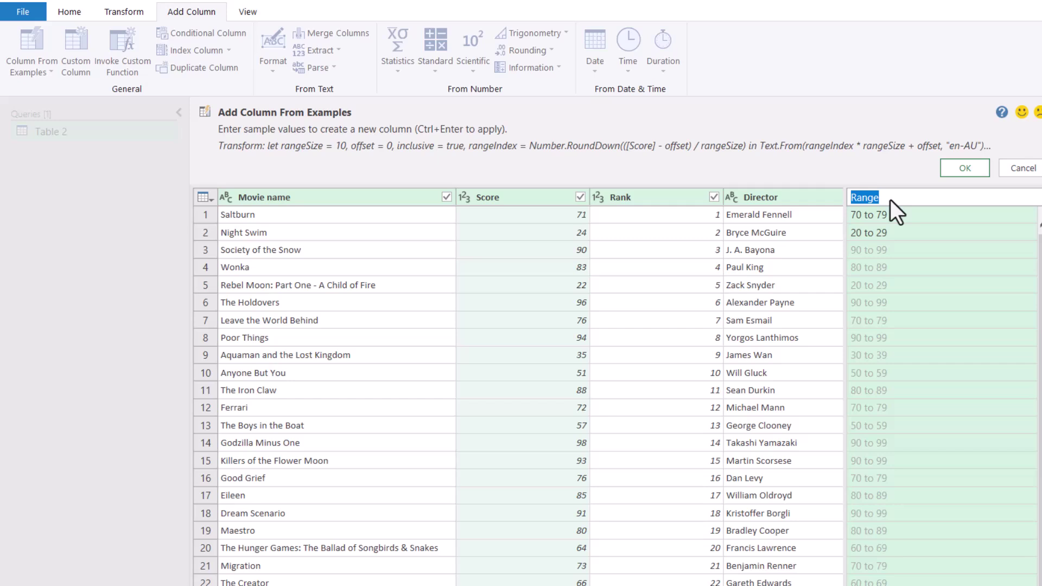
text(core bands)
key(Home)
text(S)
click(961, 172)
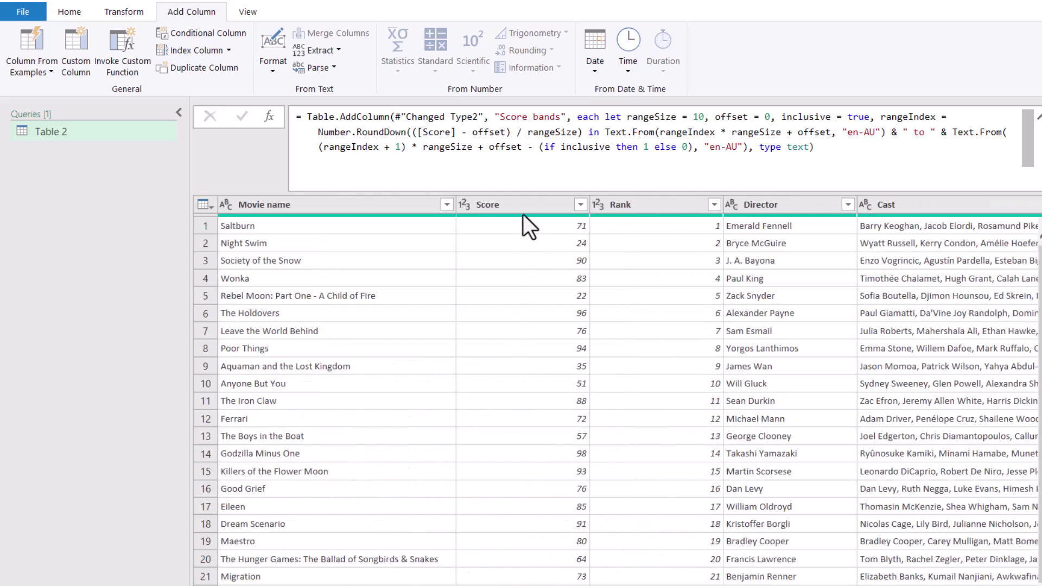
- Move the Score column to the end of the table
click(551, 200)
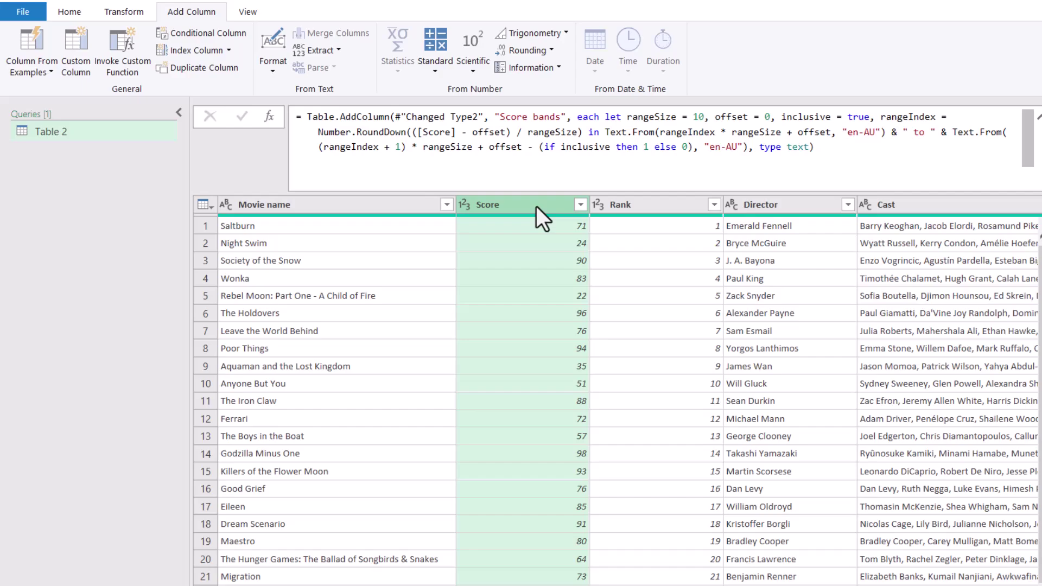
right_click(536, 206)
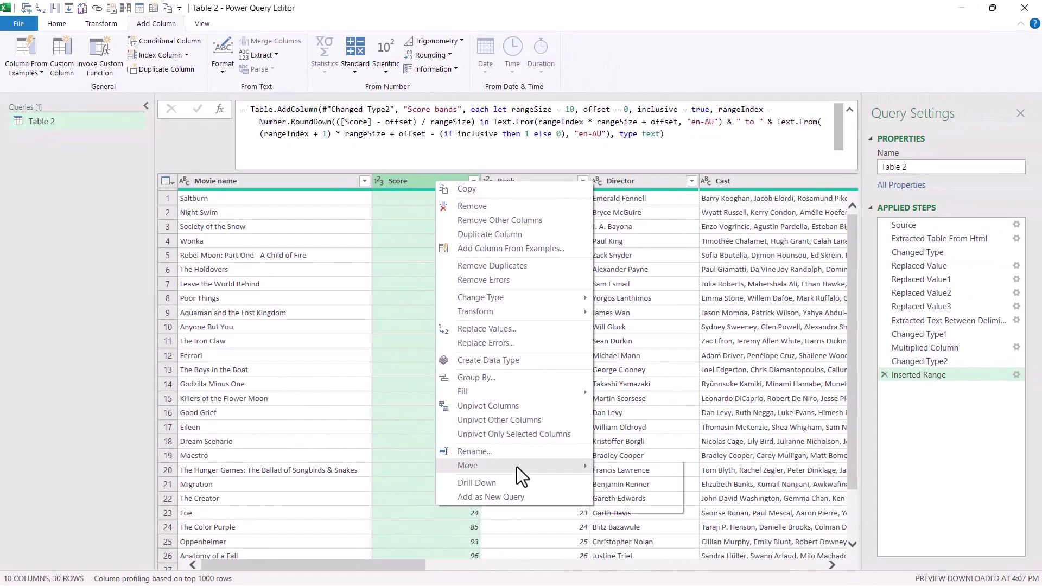
mouse_move(517, 467)
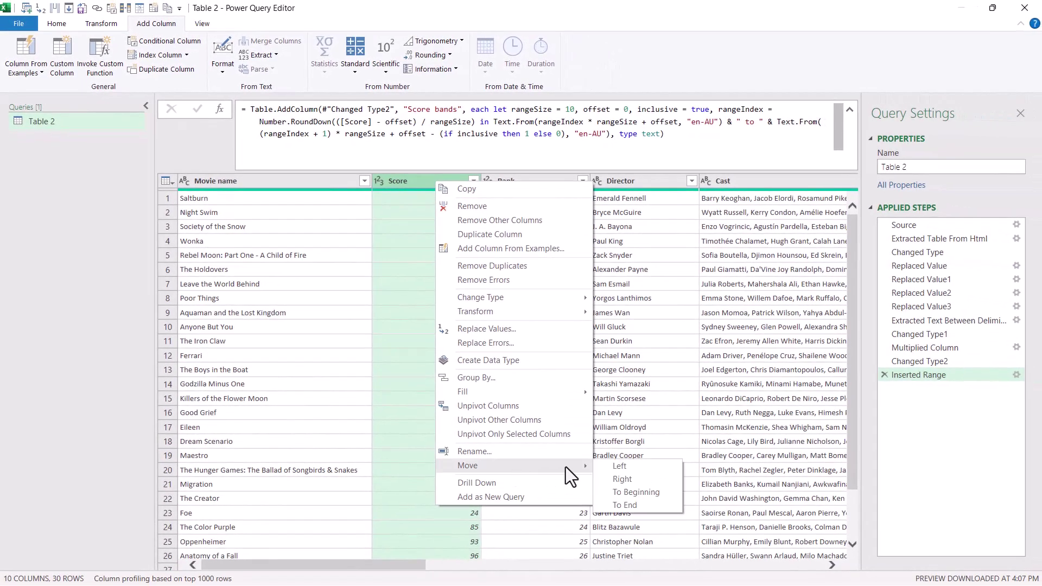
click(637, 502)
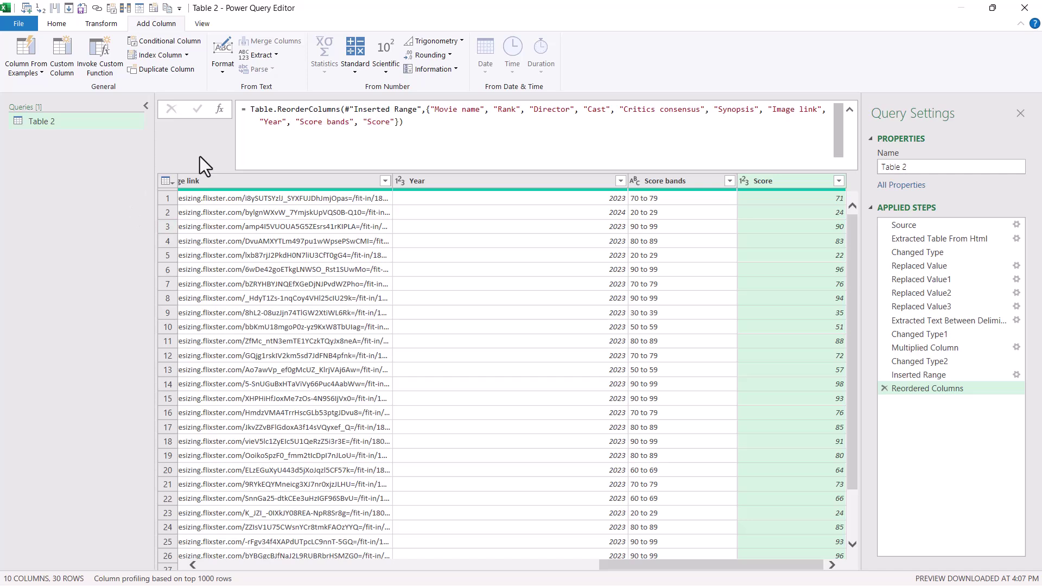
- Rename the query to 'Rotten tomatoes top 30 movies'
click(886, 168)
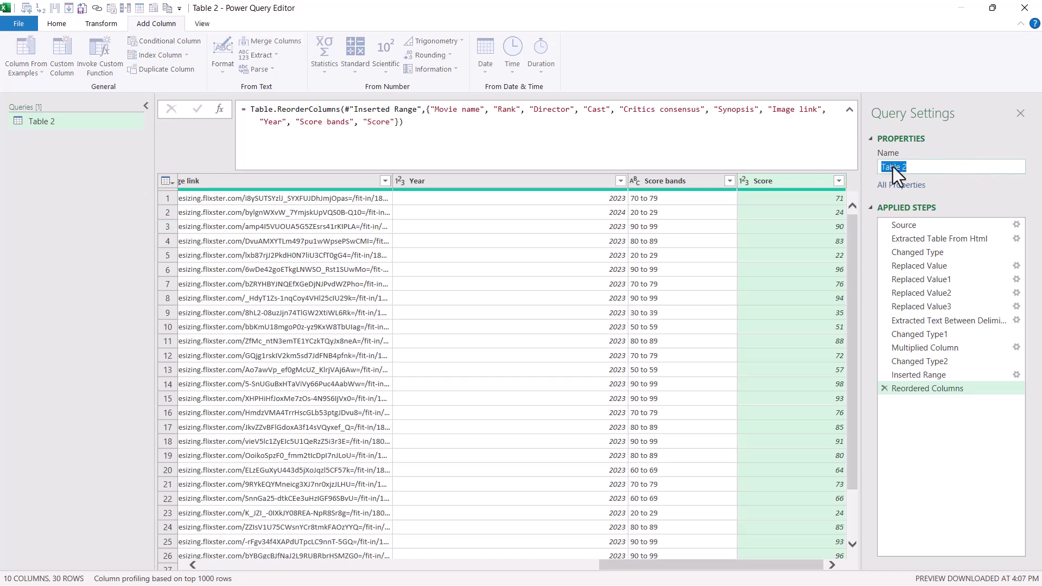
text(Rotten tomatoes top 30 movies)
key(Return)
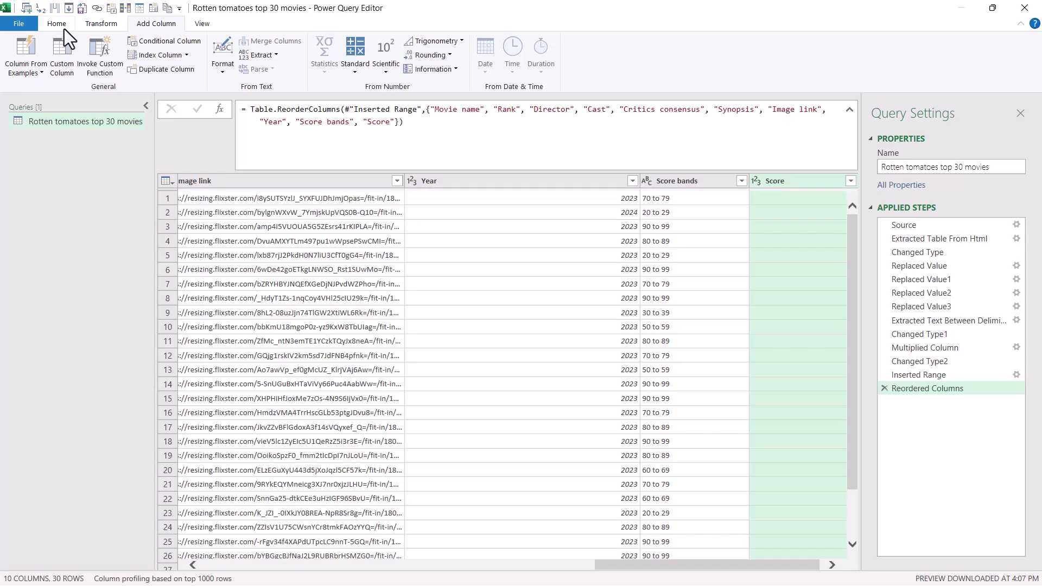
click(56, 23)
click(14, 46)
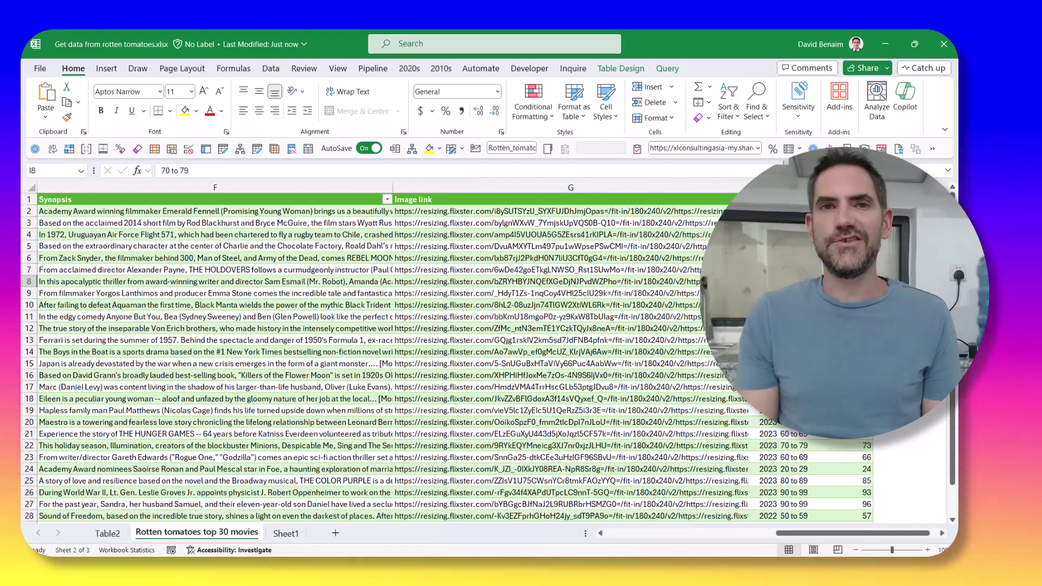